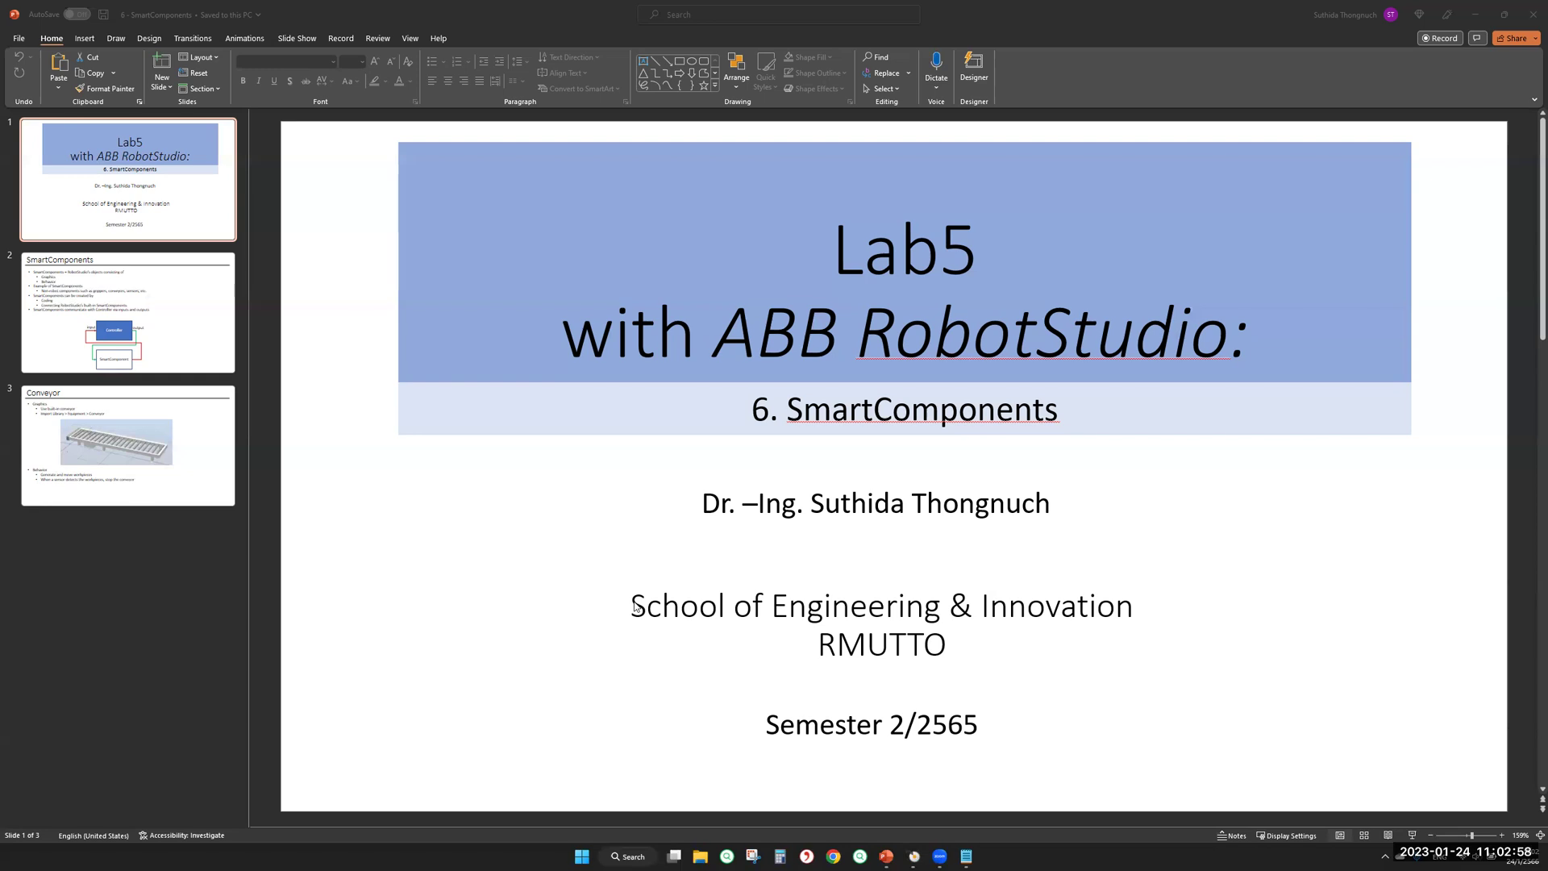
Show slide 2, the SmartComponents slide, in the PowerPoint presentation
{"action": "left_click", "coordinate": [141, 322]}
{"action": "left_click", "coordinate": [141, 320]}
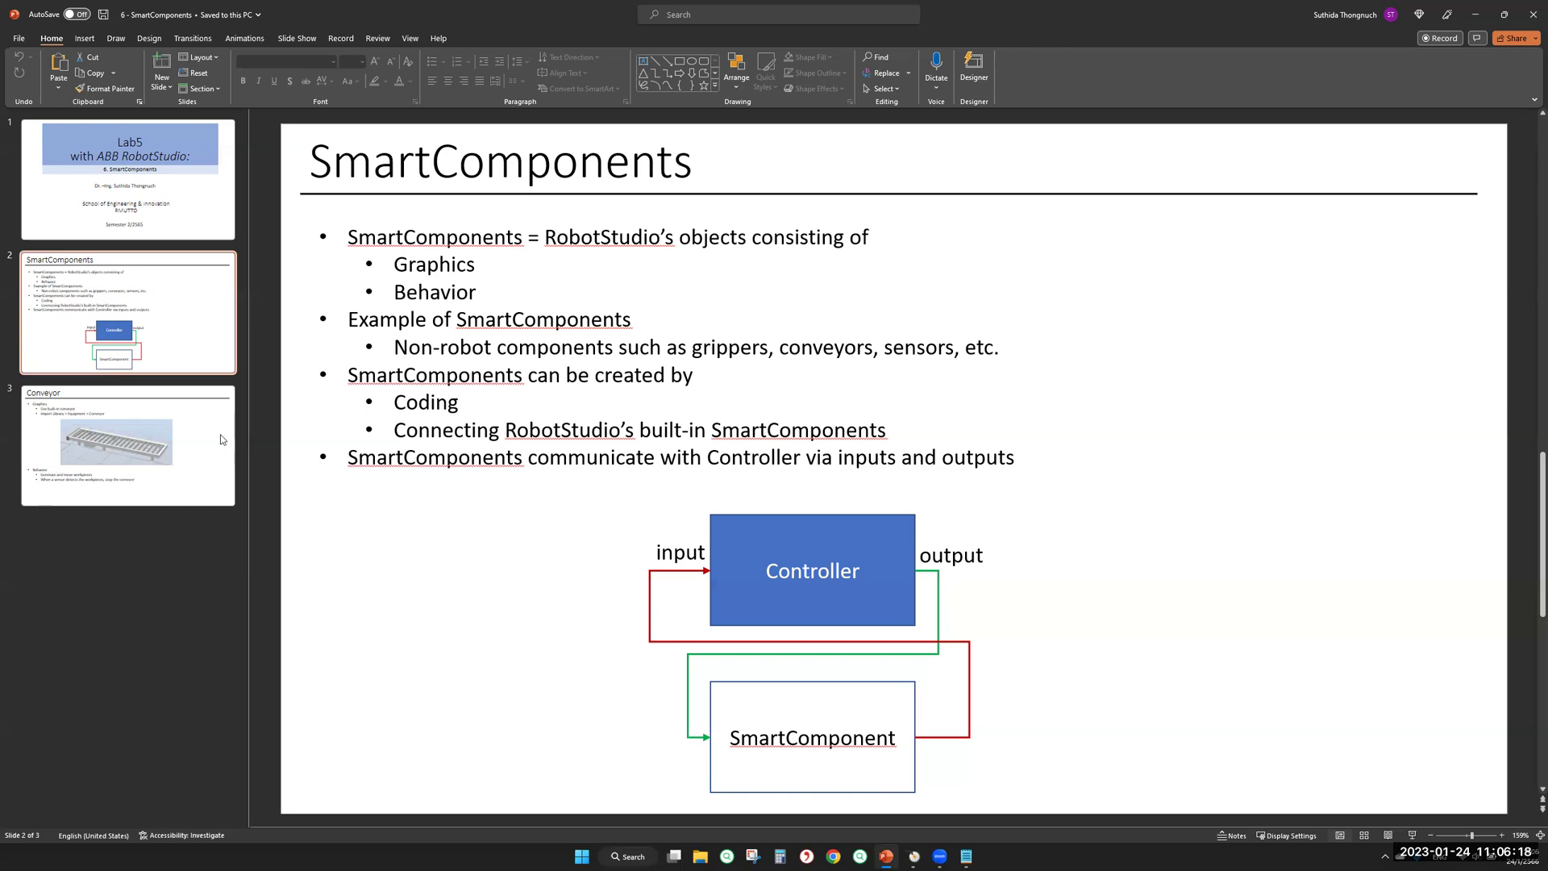
Advance to the Conveyor slide, then preview the open RobotStudio windows from the taskbar
{"action": "left_click", "coordinate": [161, 443]}
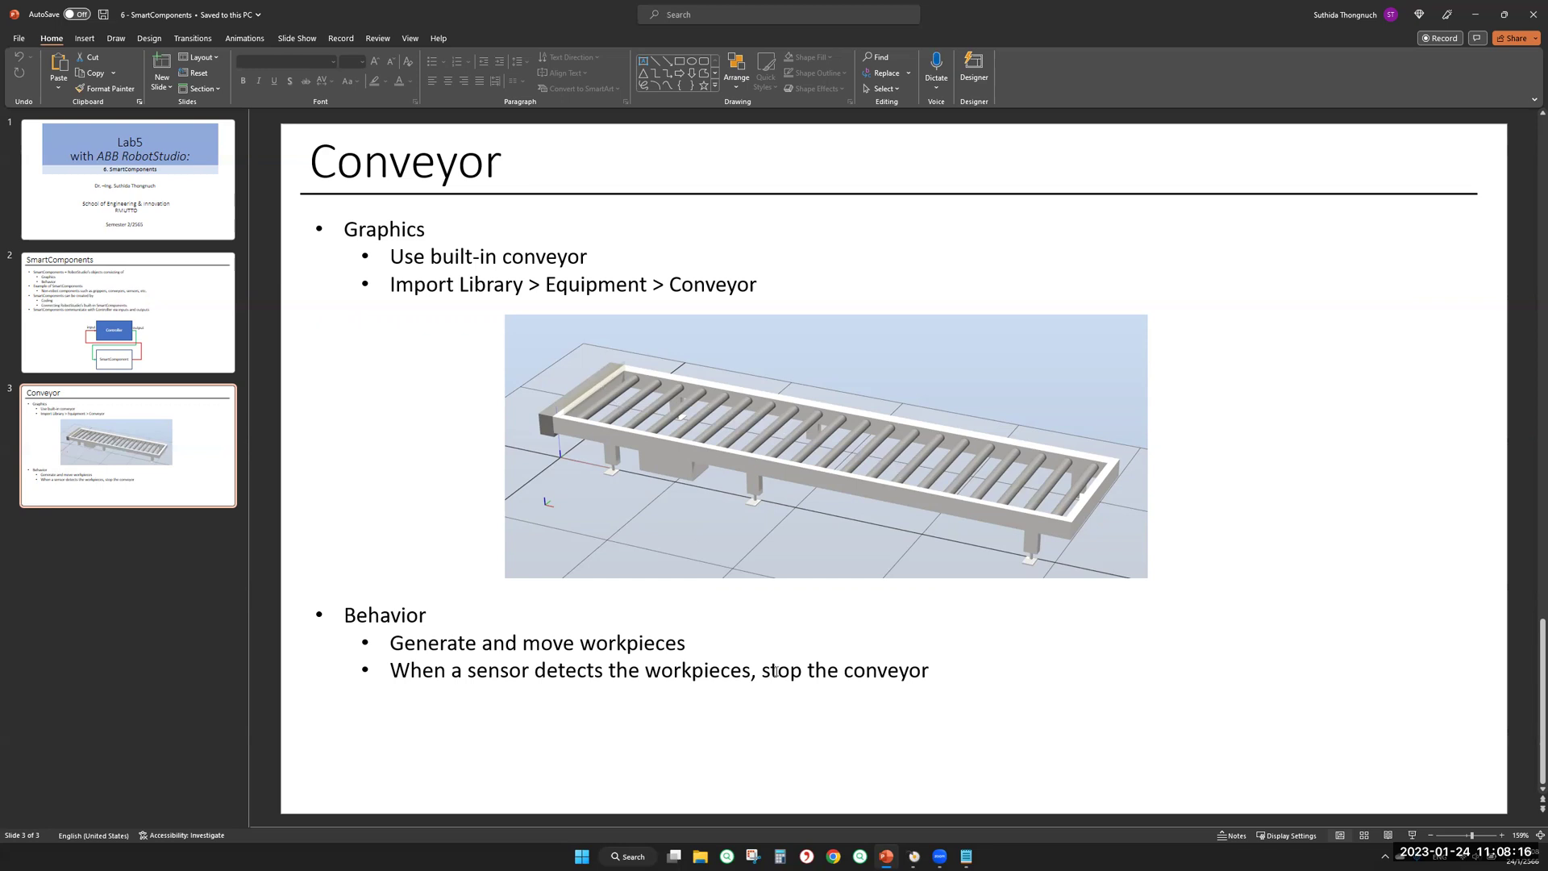
{"action": "left_click", "coordinate": [916, 857]}
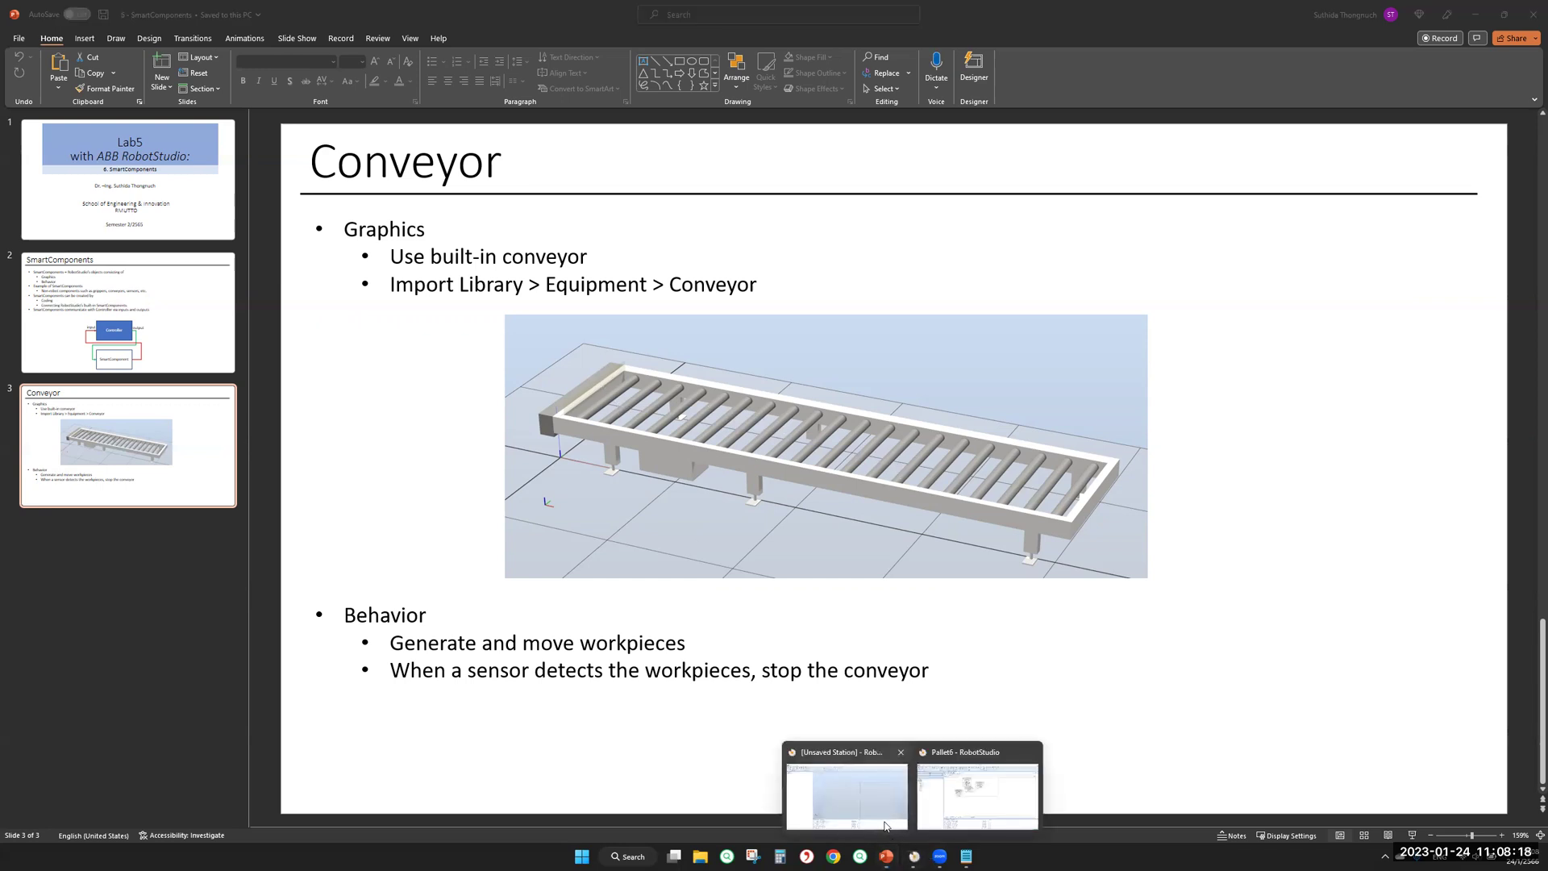
In the Unsaved Station window, create the empty smart component SmartComponent_1 from the Modeling tab
{"action": "left_click", "coordinate": [1031, 751]}
{"action": "left_click", "coordinate": [935, 778]}
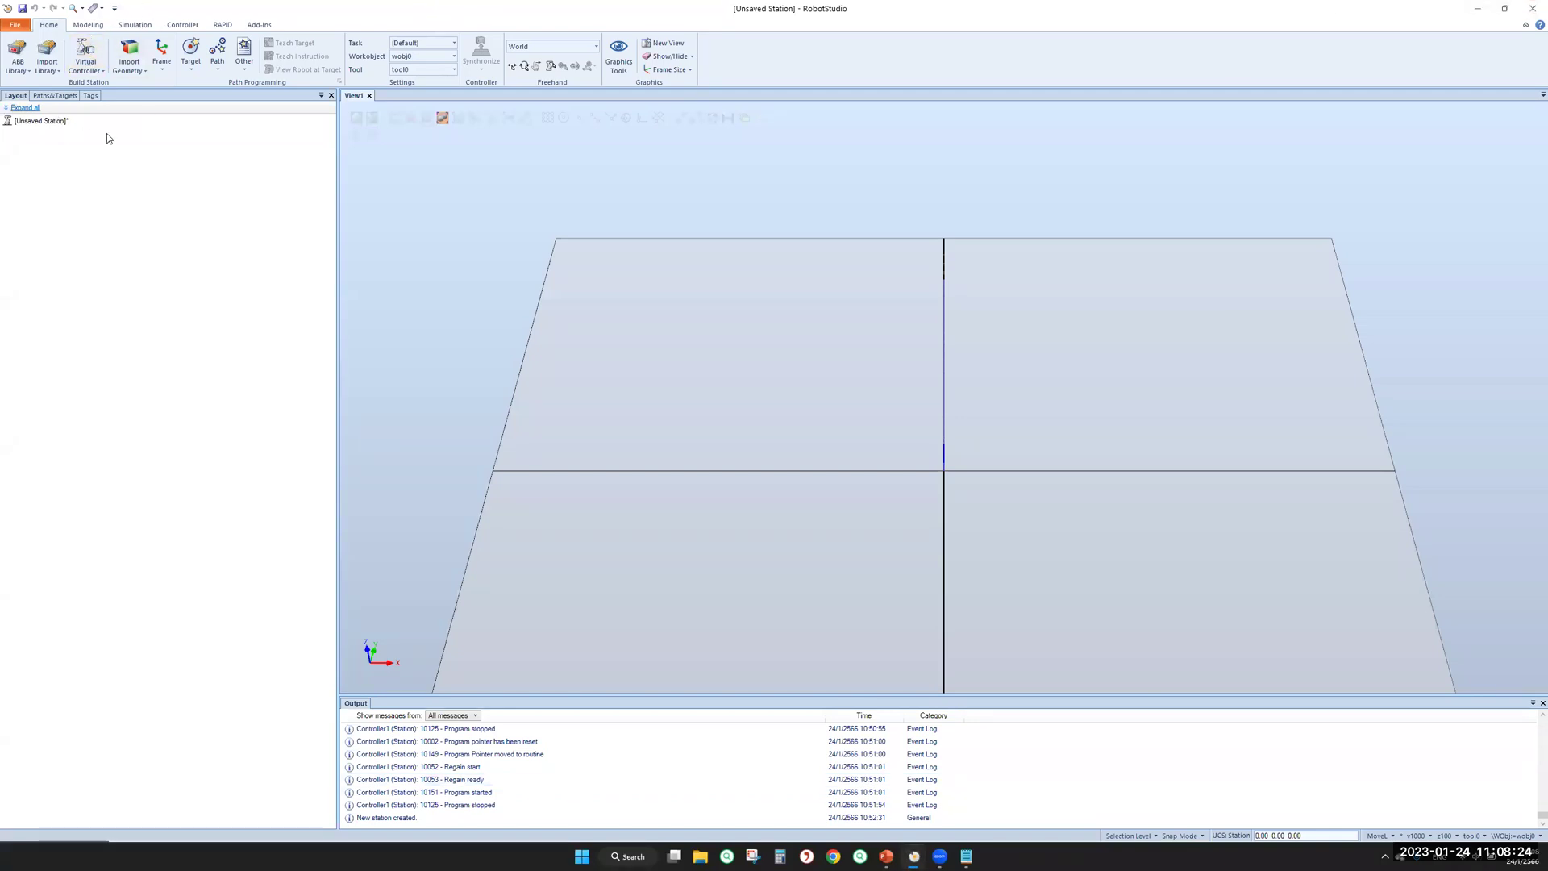
{"action": "left_click", "coordinate": [95, 31]}
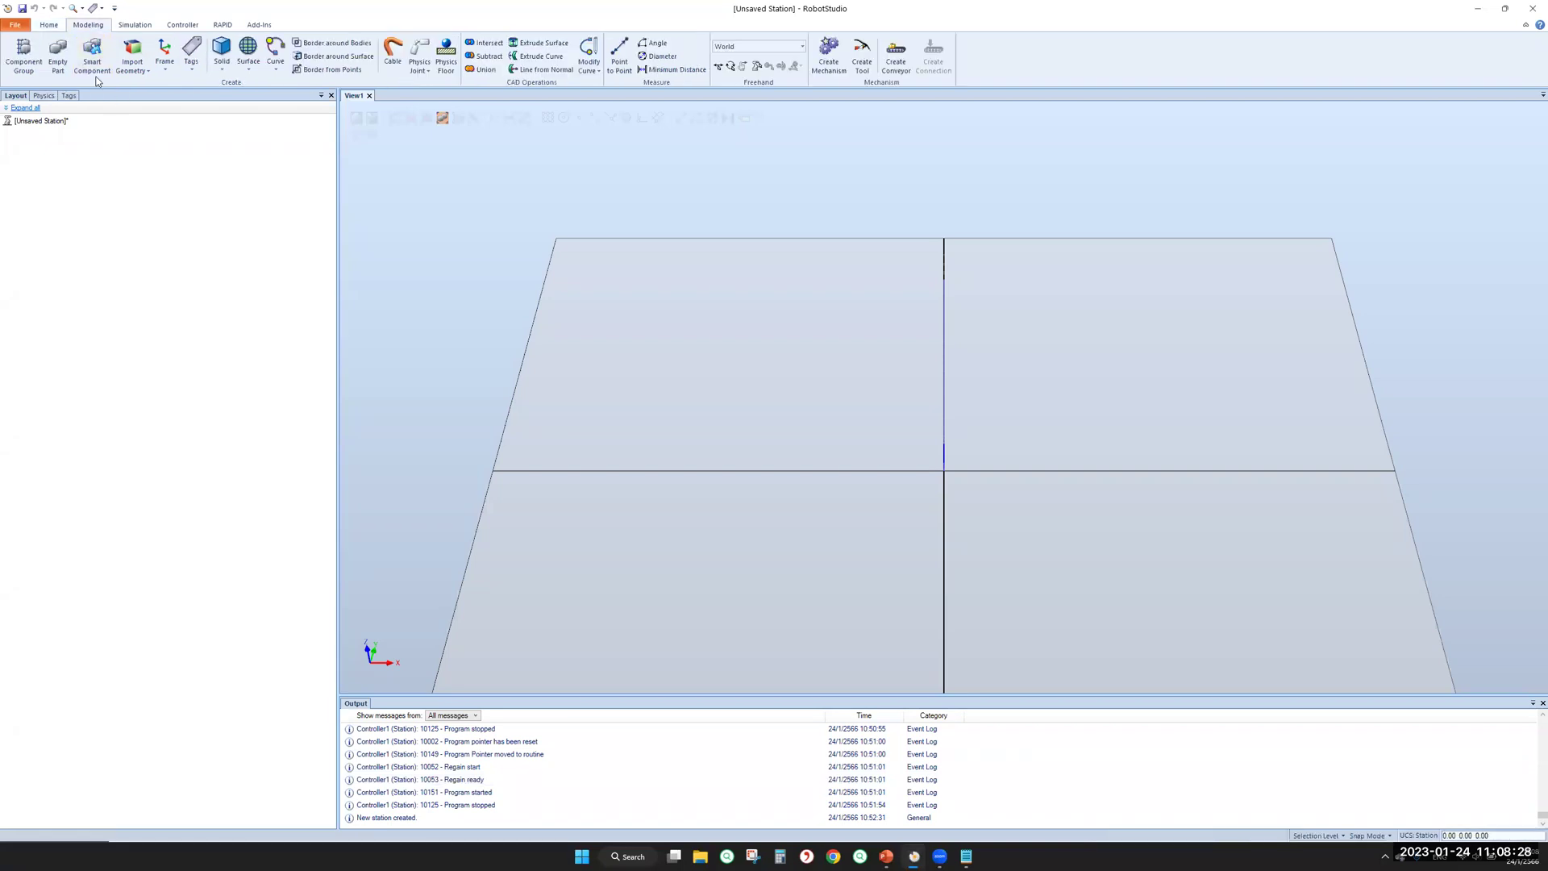
{"action": "left_click", "coordinate": [93, 64]}
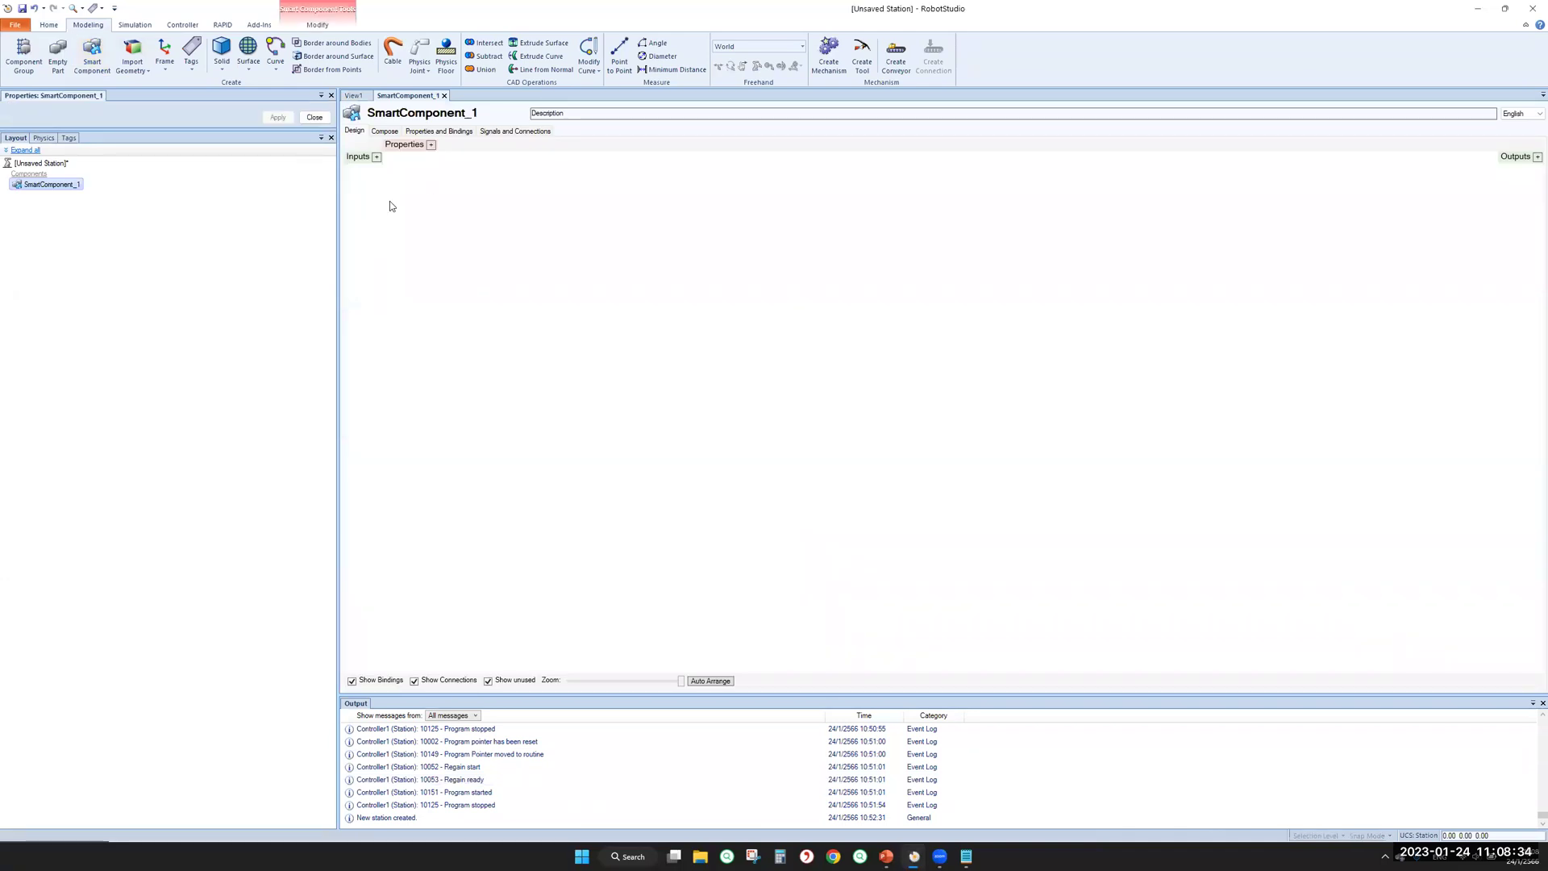
Import a library model: browse ABB Library > Equipment and select Conveyor 950 4800 h2
{"action": "left_click", "coordinate": [385, 132]}
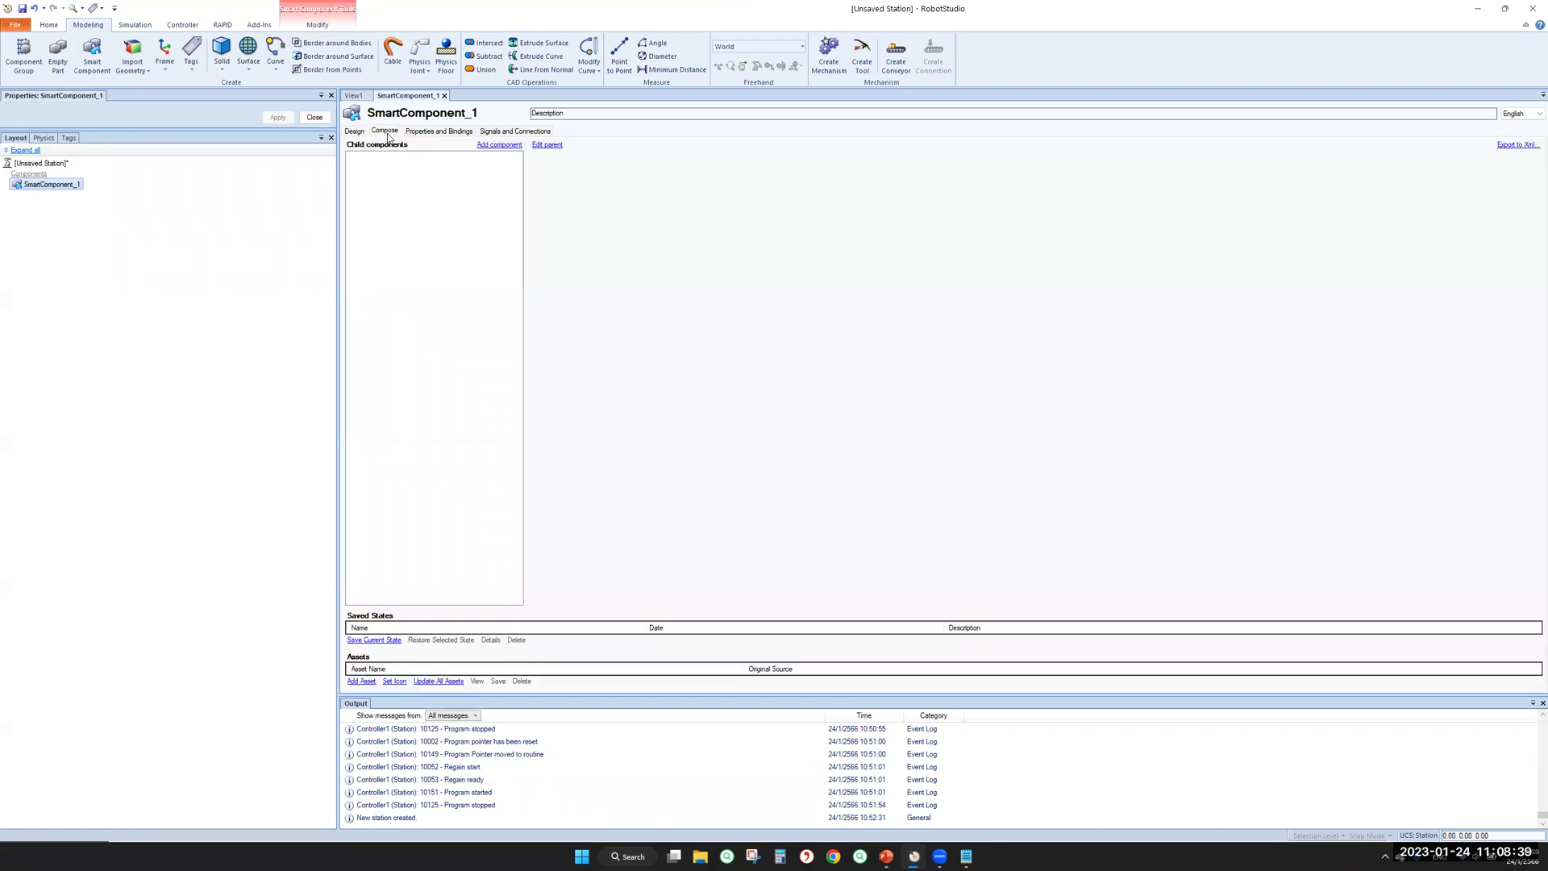
{"action": "left_click", "coordinate": [512, 147]}
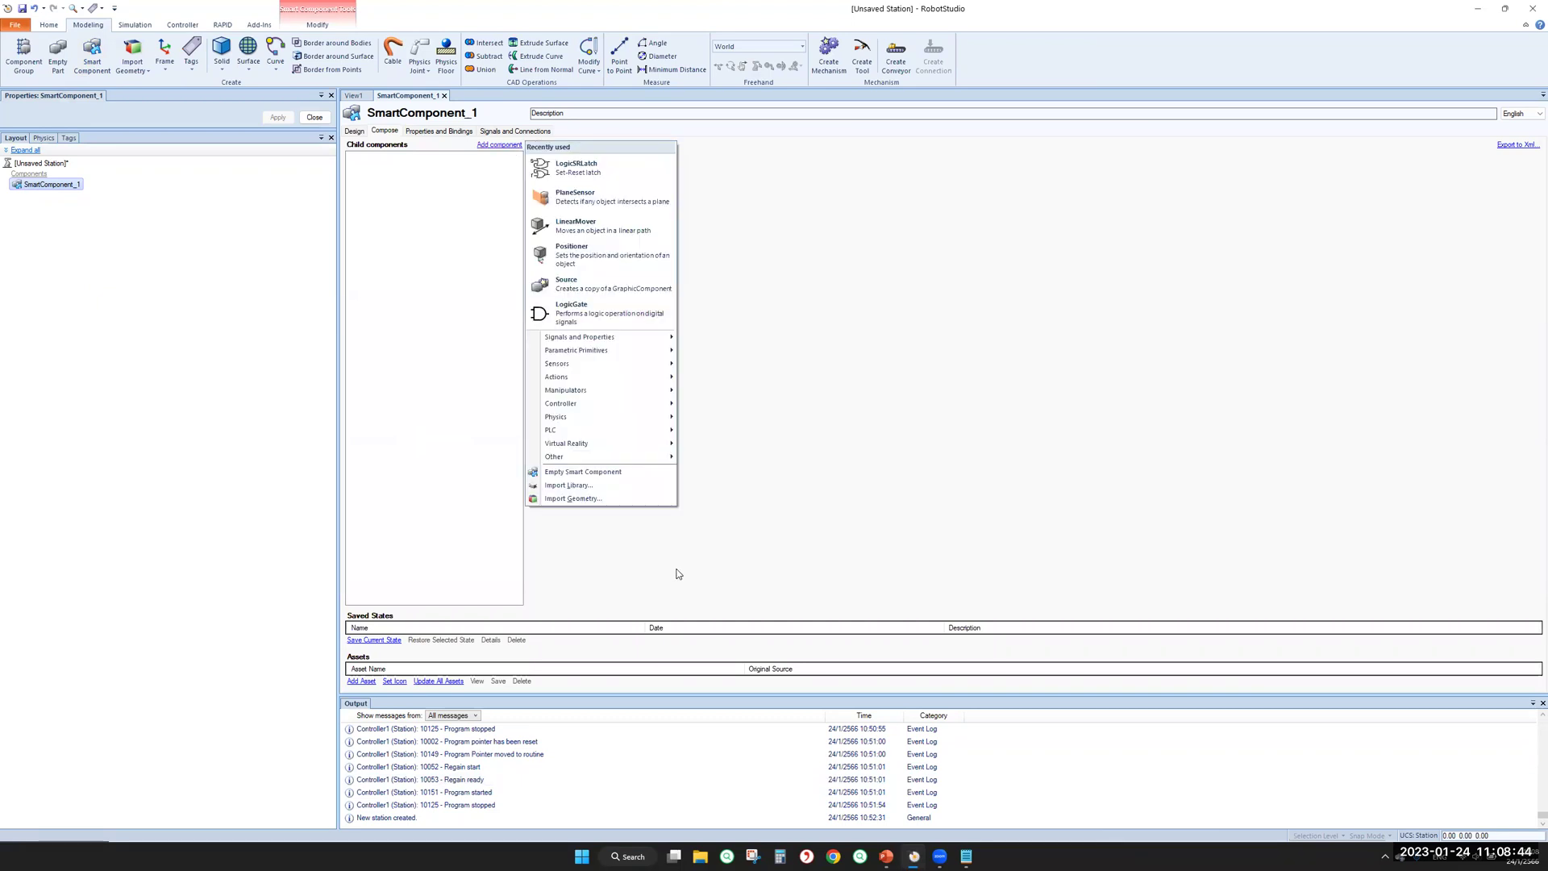
{"action": "left_click", "coordinate": [602, 486]}
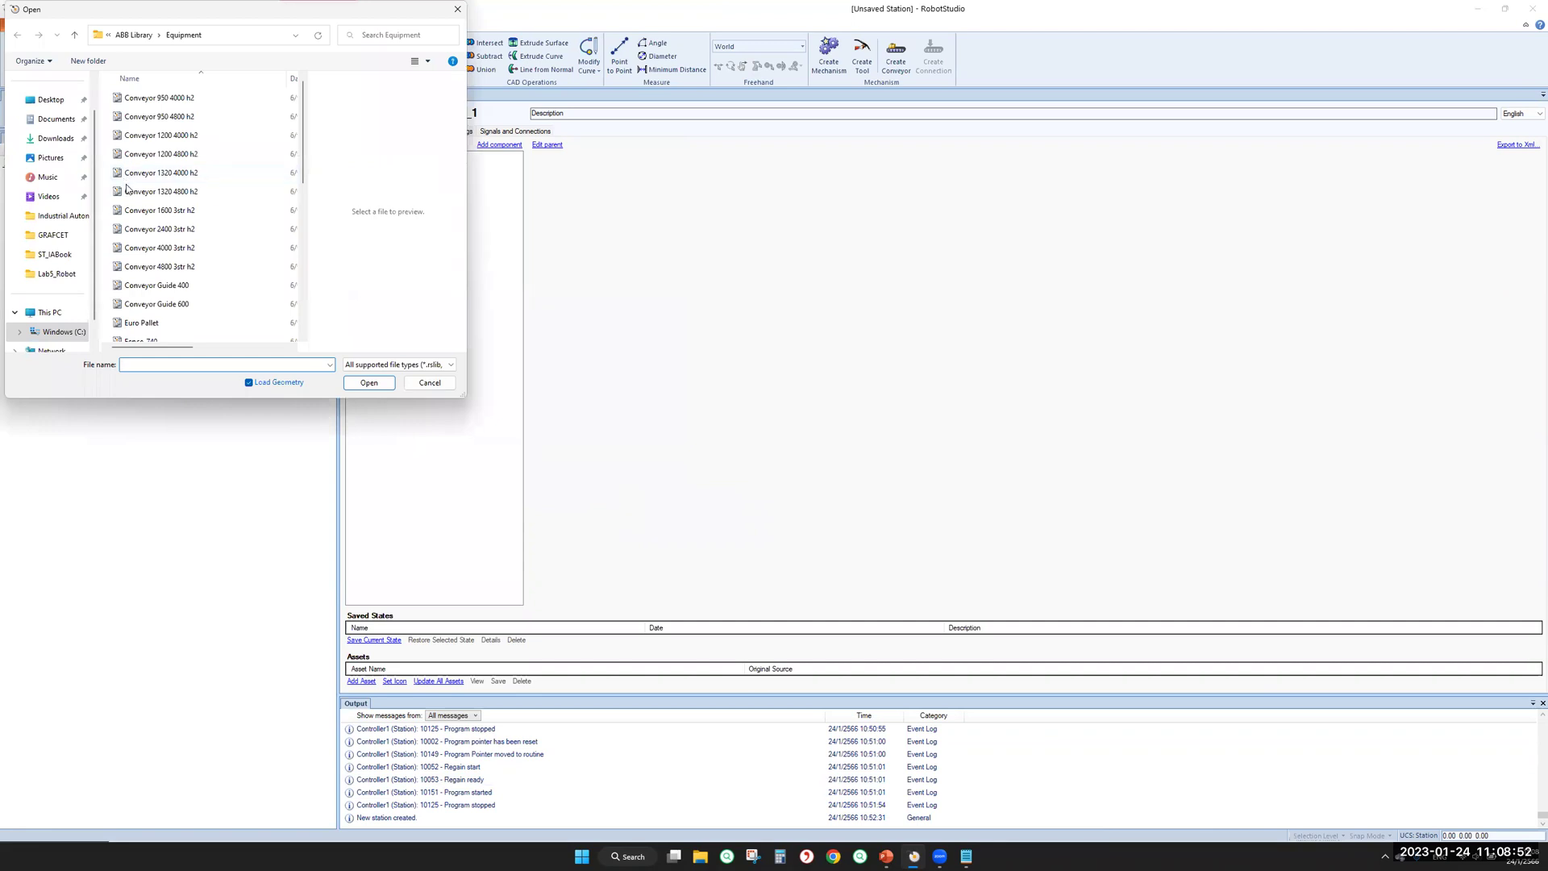
{"action": "left_click", "coordinate": [170, 120]}
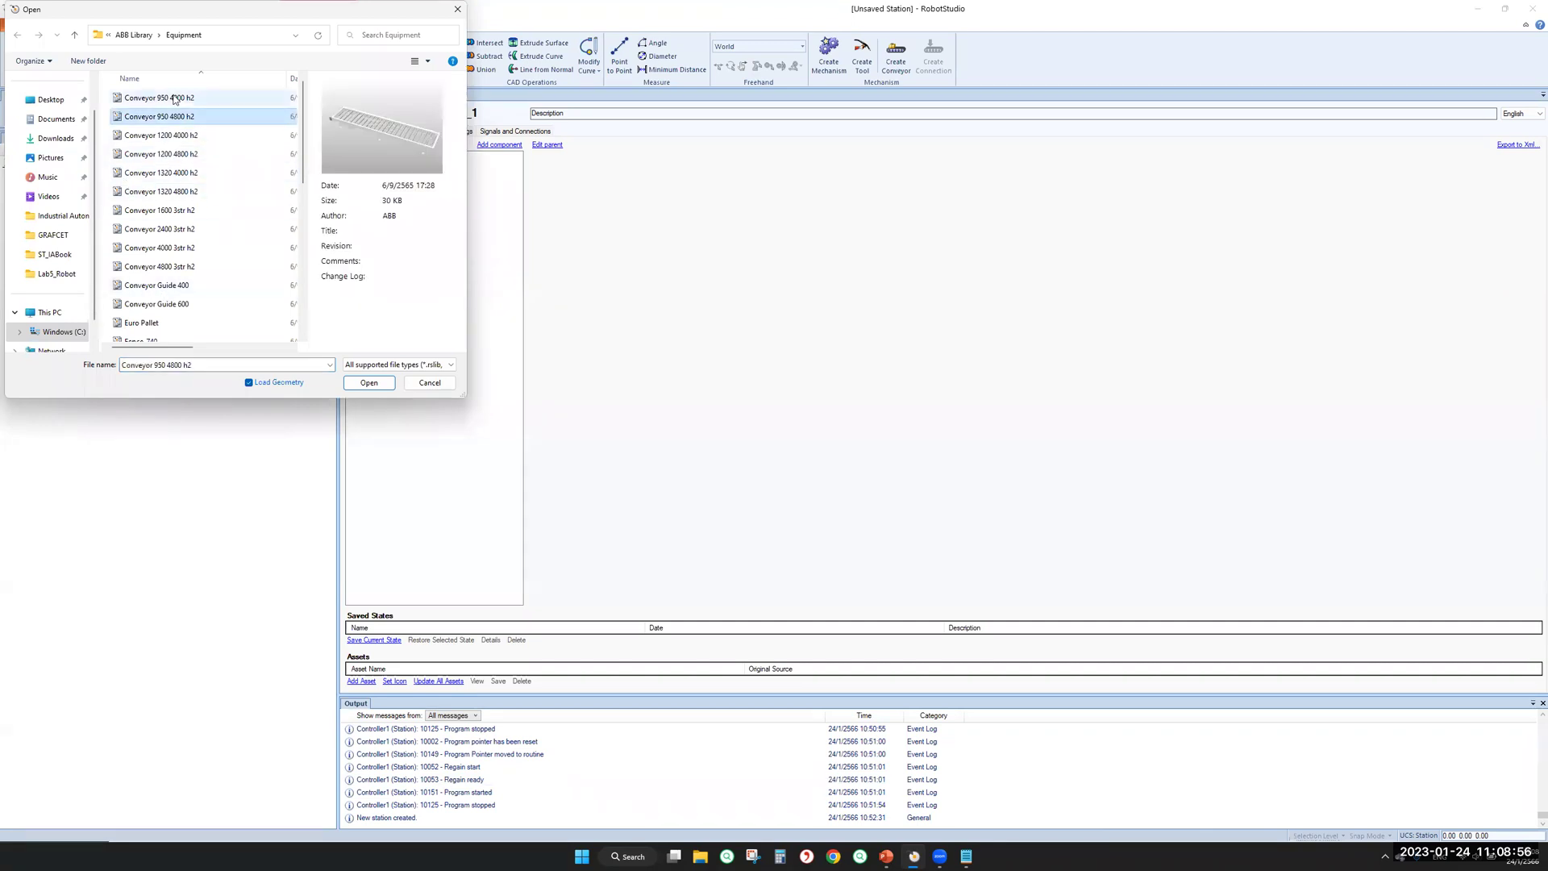
{"action": "left_click", "coordinate": [298, 37]}
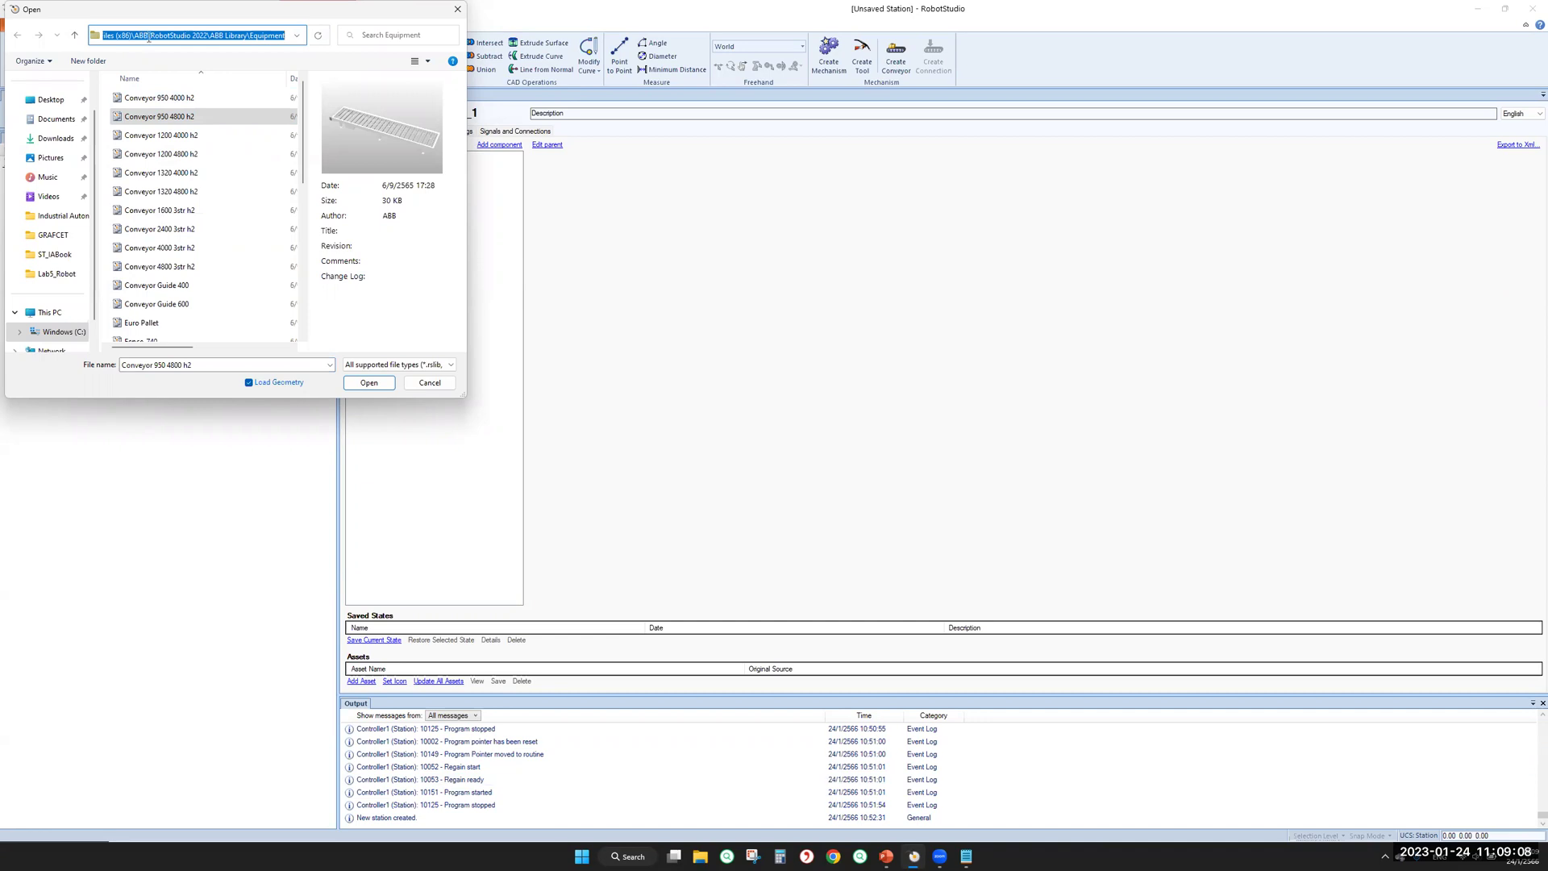
{"action": "left_click", "coordinate": [149, 36]}
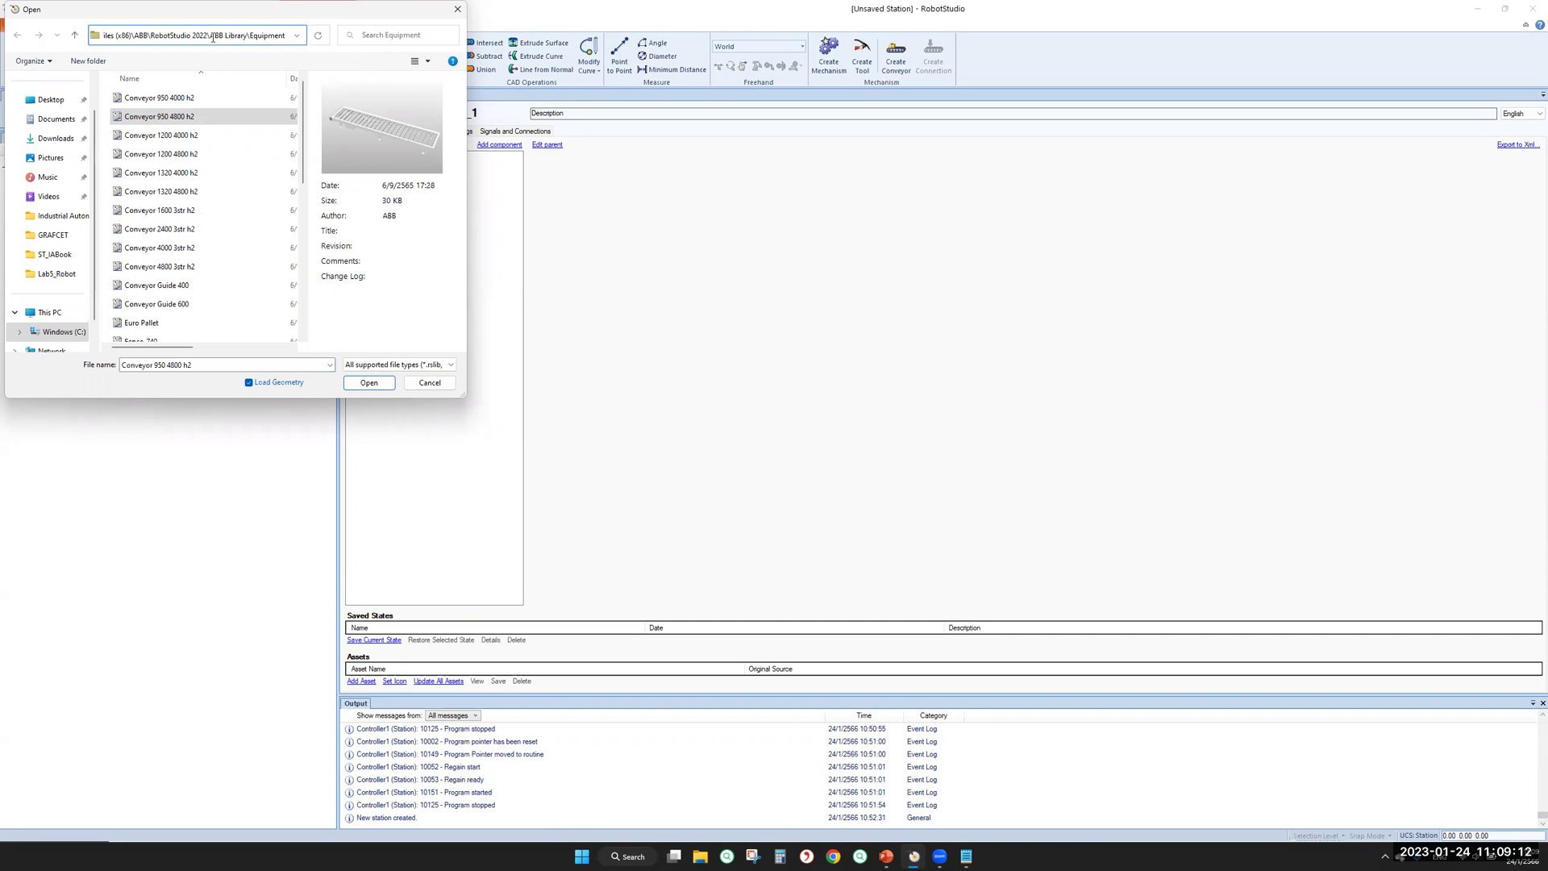
{"action": "left_click", "coordinate": [297, 36]}
{"action": "left_click", "coordinate": [297, 36]}
{"action": "left_click", "coordinate": [199, 120]}
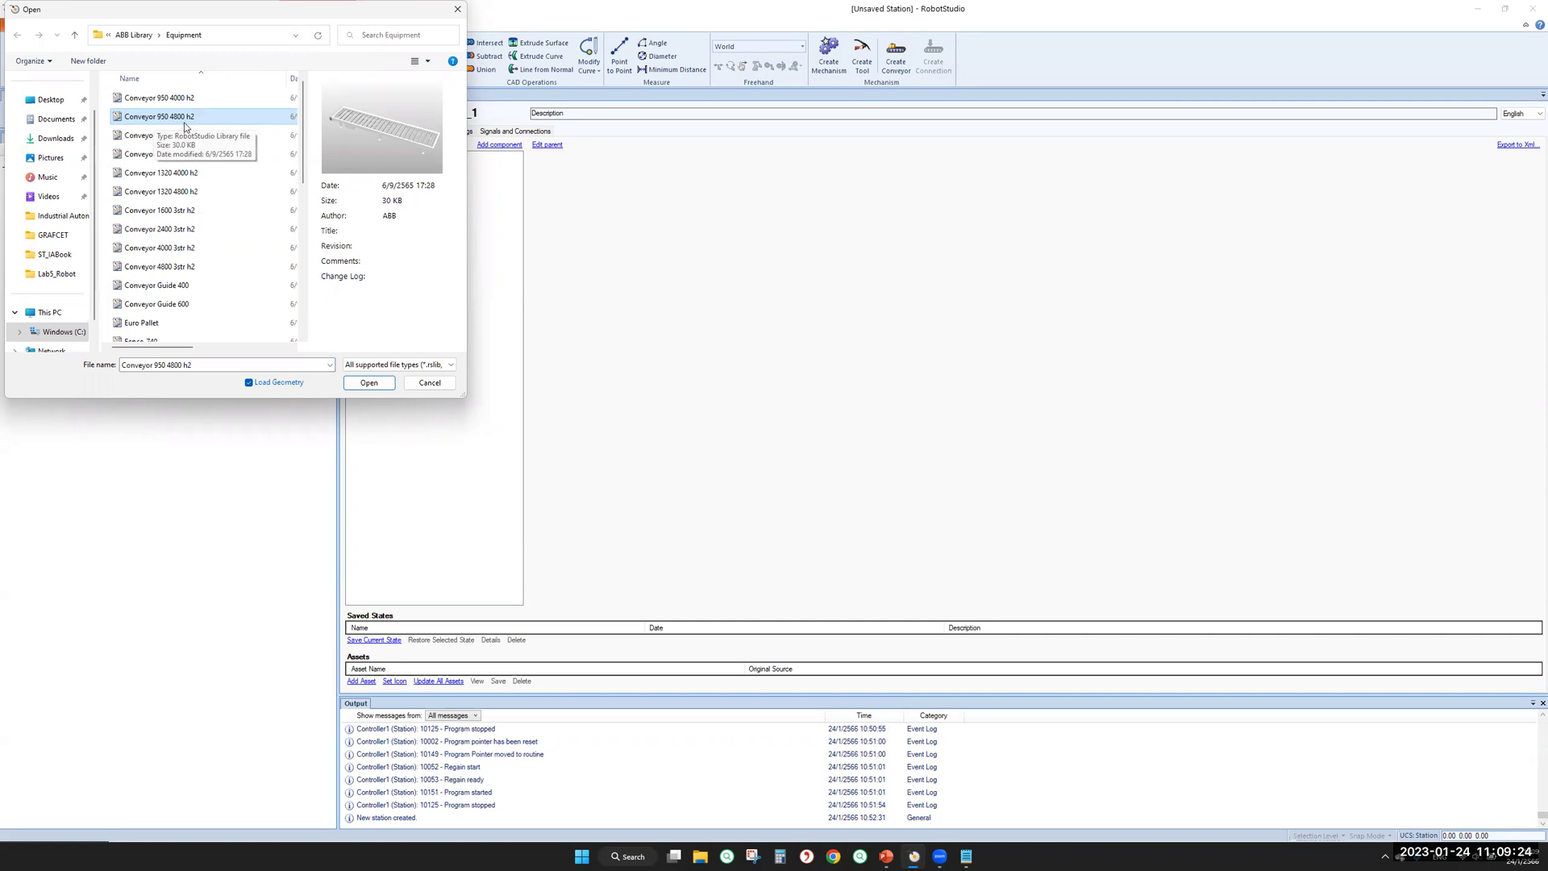
{"action": "left_click", "coordinate": [384, 383]}
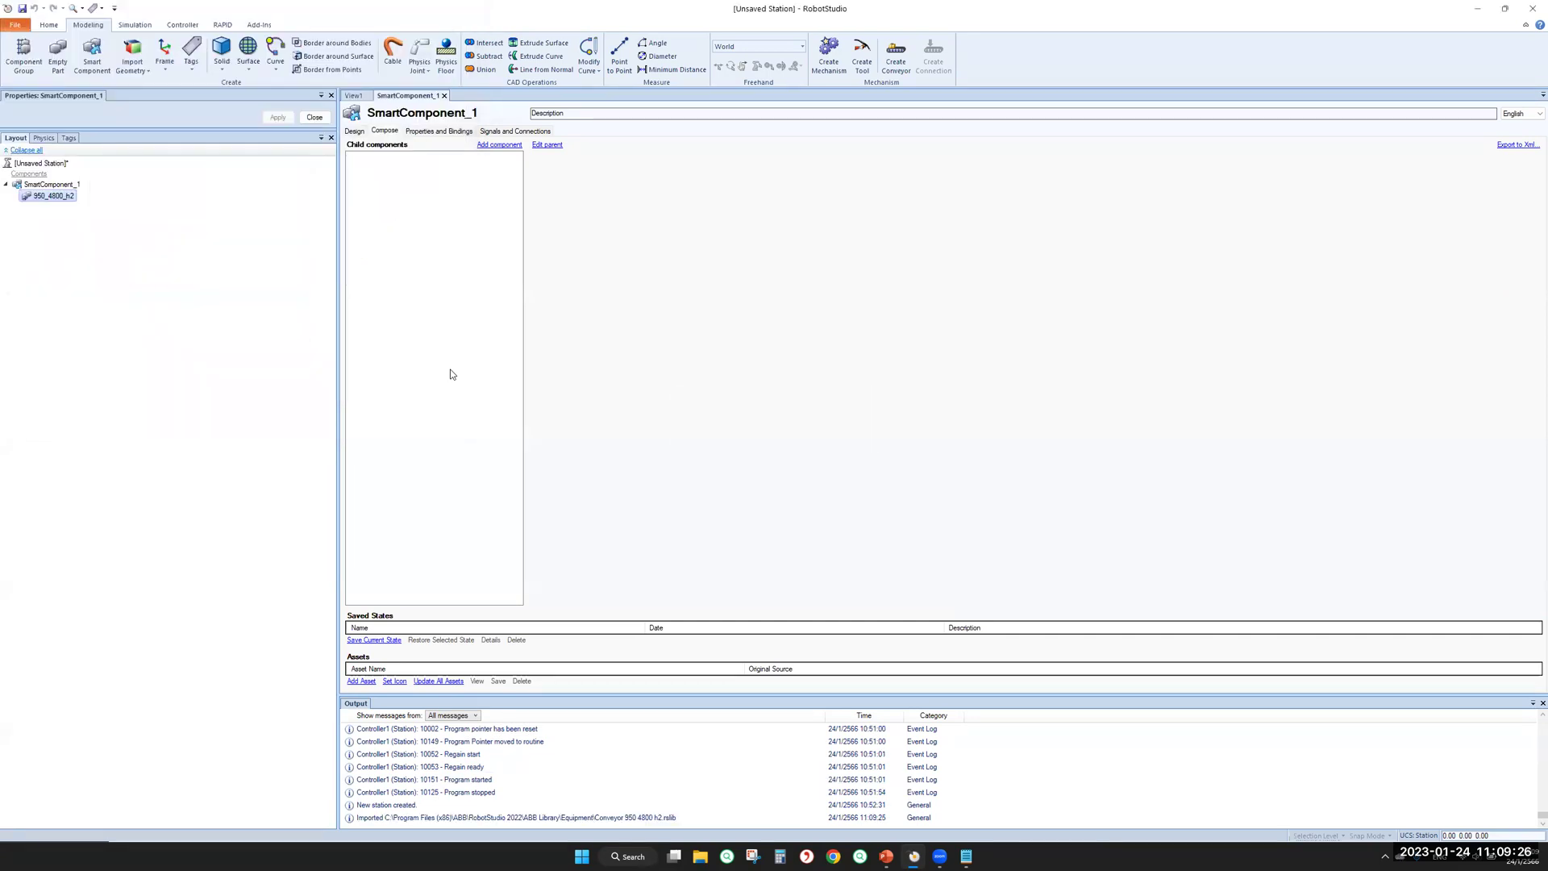
{"action": "left_click", "coordinate": [356, 96]}
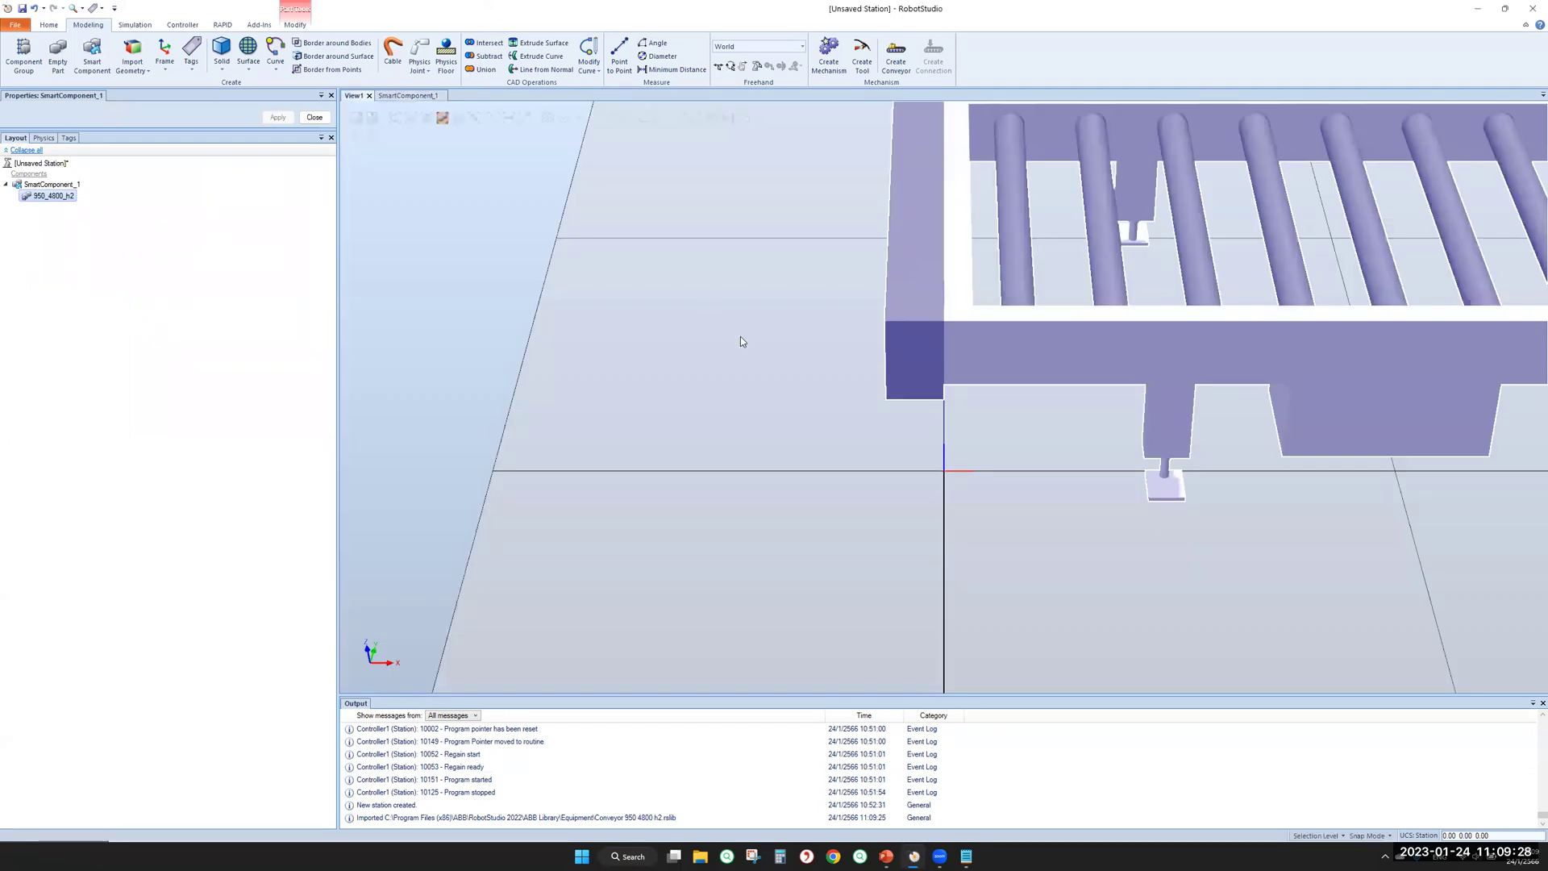
{"action": "left_click", "coordinate": [390, 95]}
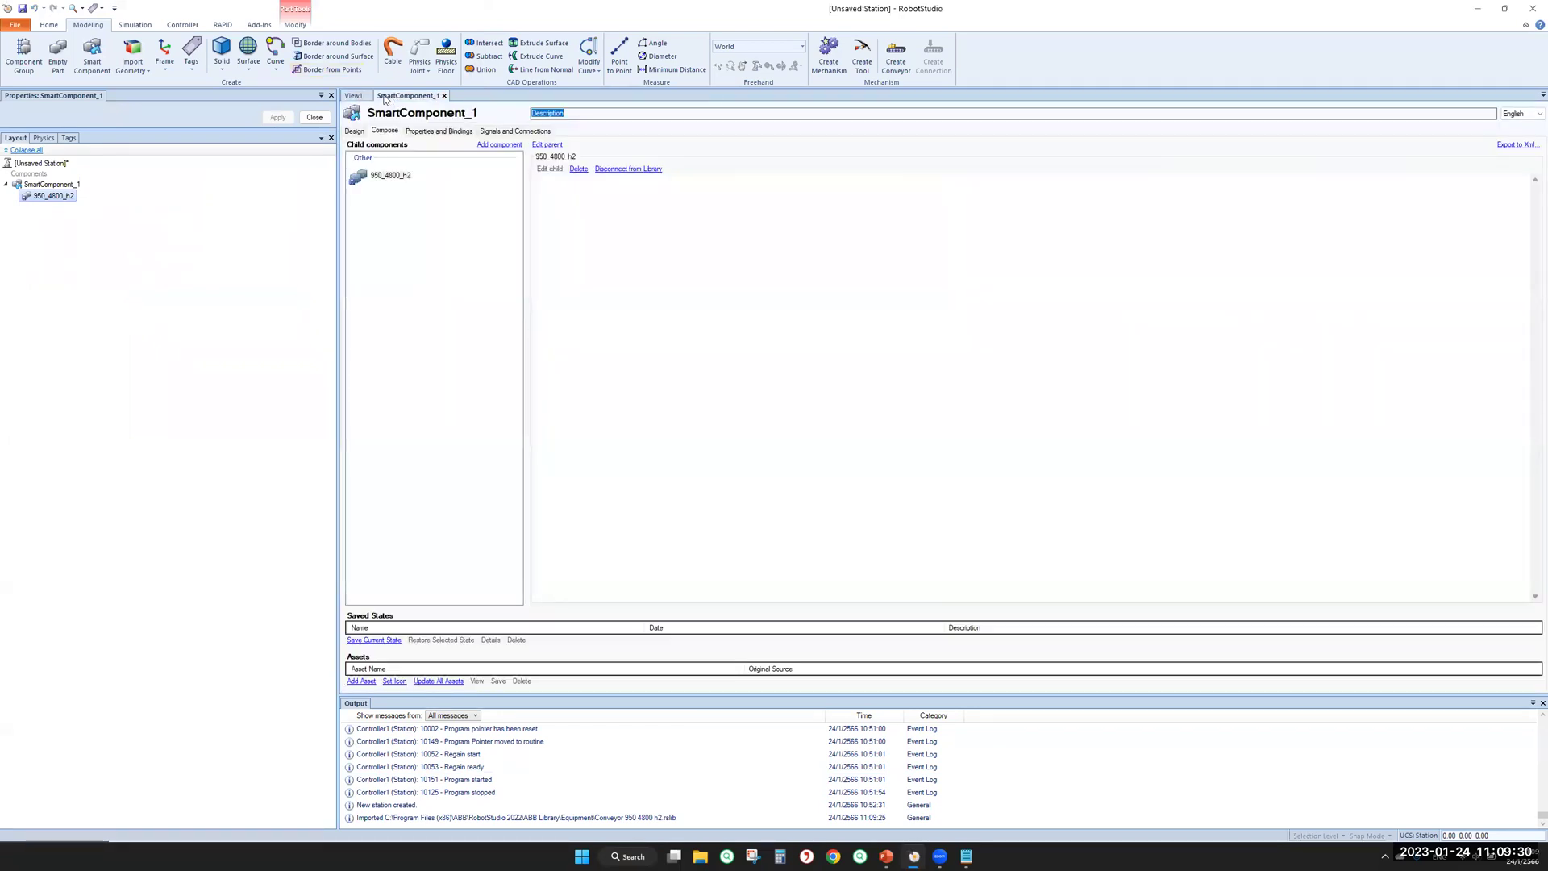
{"action": "left_click", "coordinate": [353, 97]}
{"action": "scroll", "coordinate": [740, 411], "scroll_direction": "down", "scroll_amount": 3}
{"action": "scroll", "coordinate": [823, 465], "scroll_direction": "down", "scroll_amount": 2}
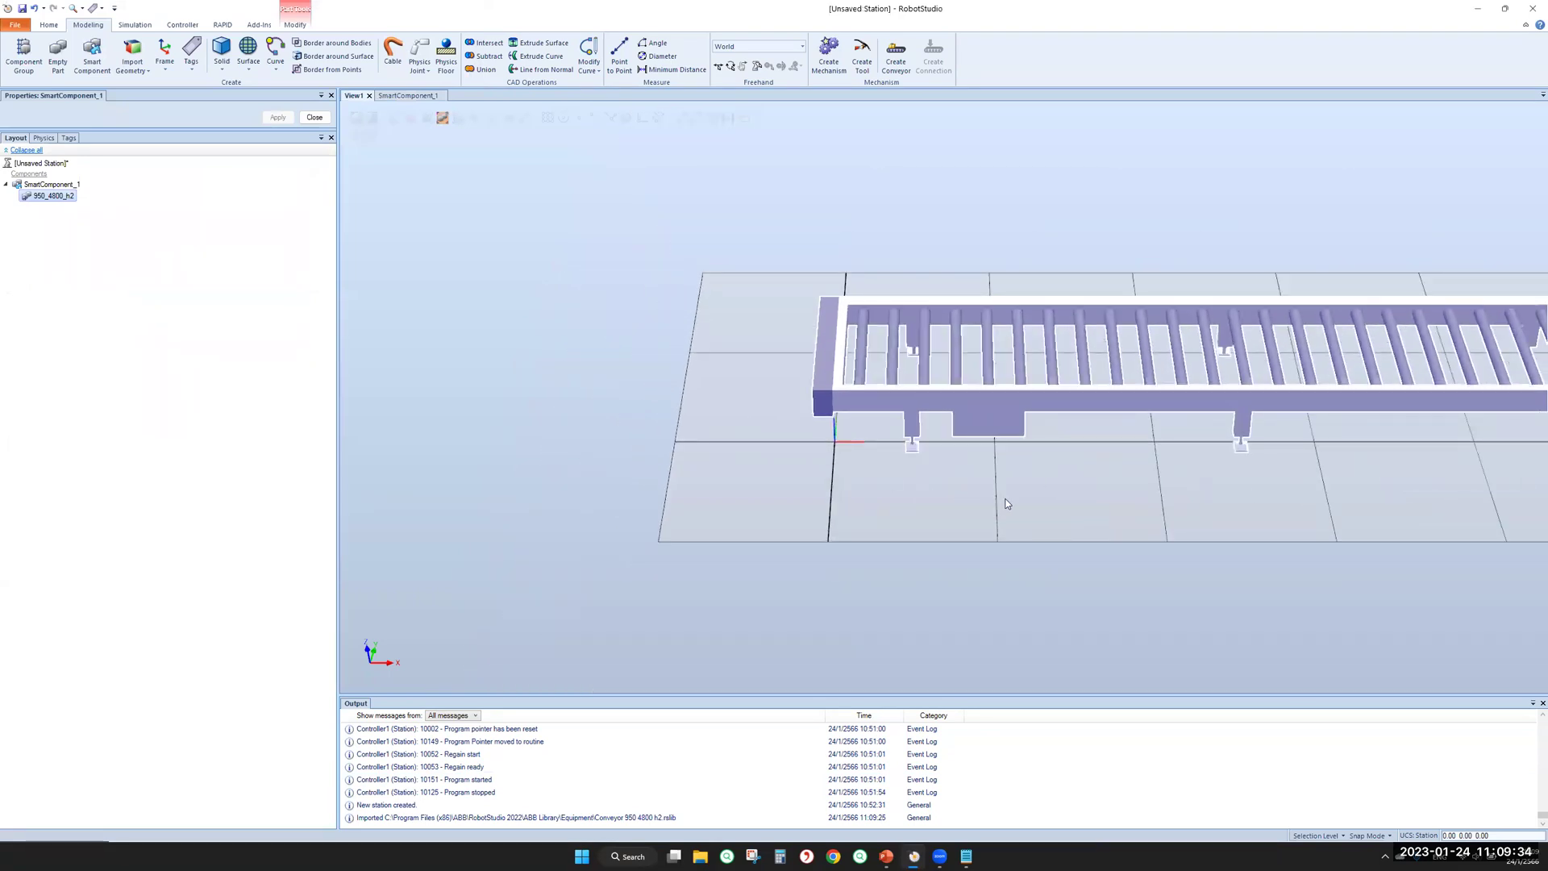
{"action": "middle_click_drag", "start_coordinate": [1005, 498], "coordinate": [924, 512]}
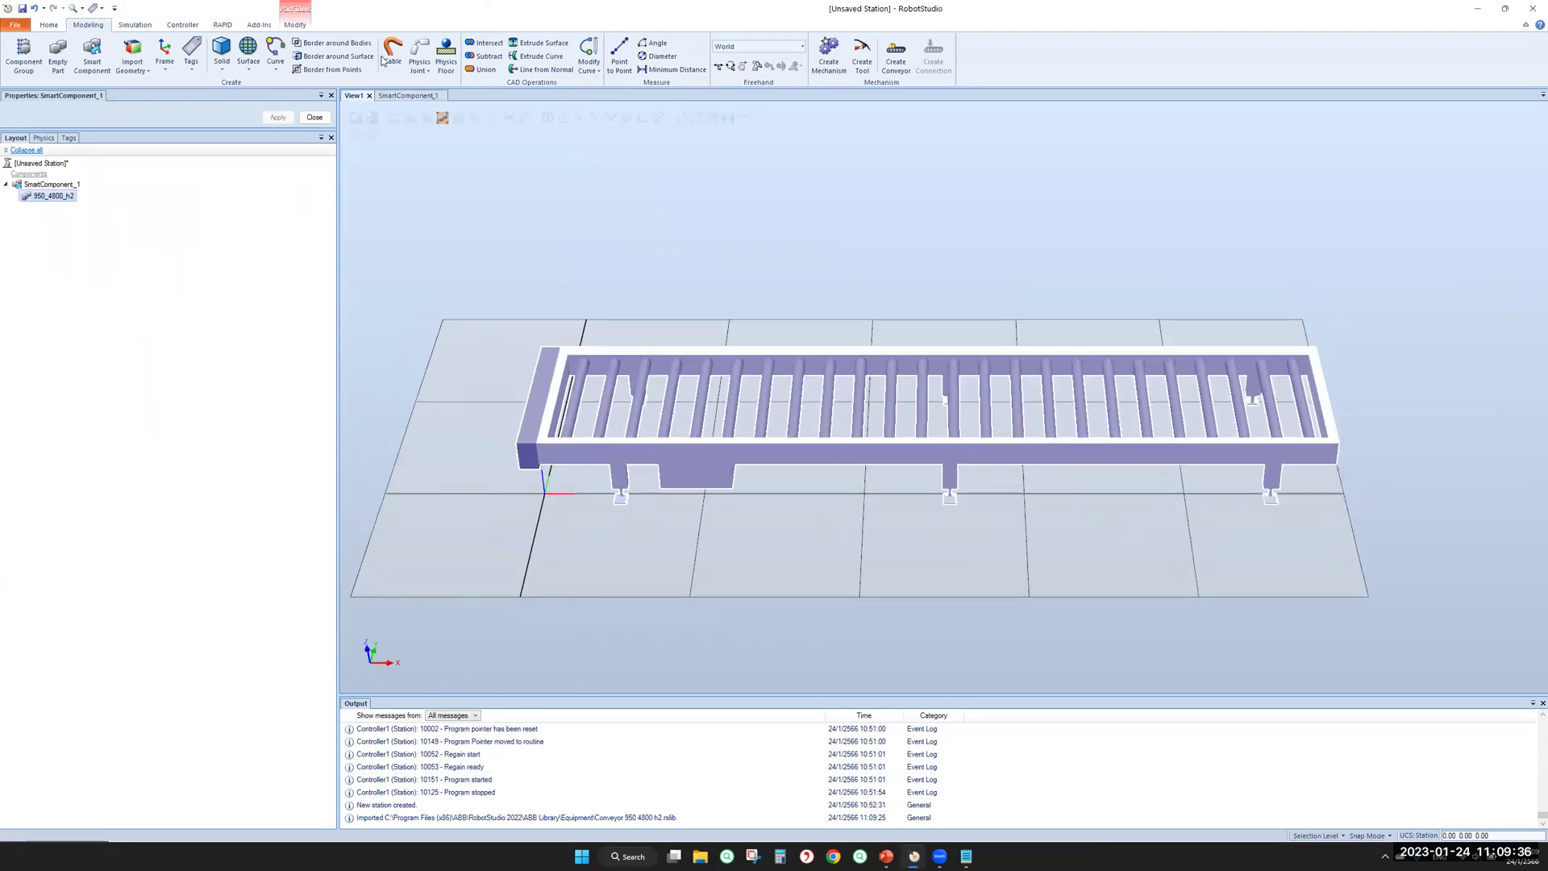
{"action": "left_click", "coordinate": [416, 96]}
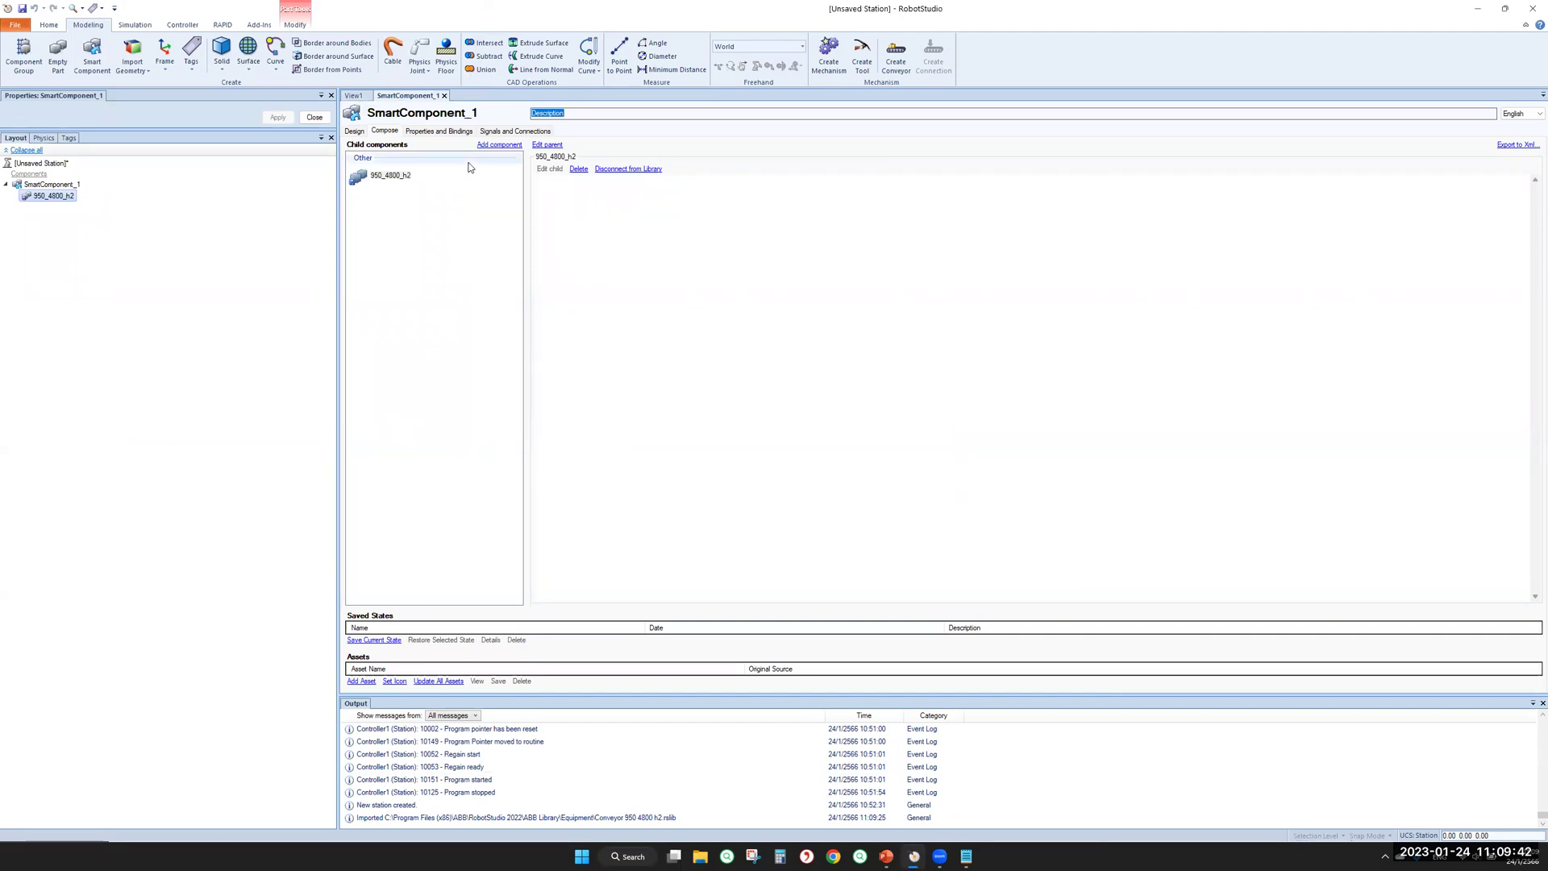
Add a Source component to SmartComponent_1 from the Add component list
{"action": "left_click", "coordinate": [495, 145]}
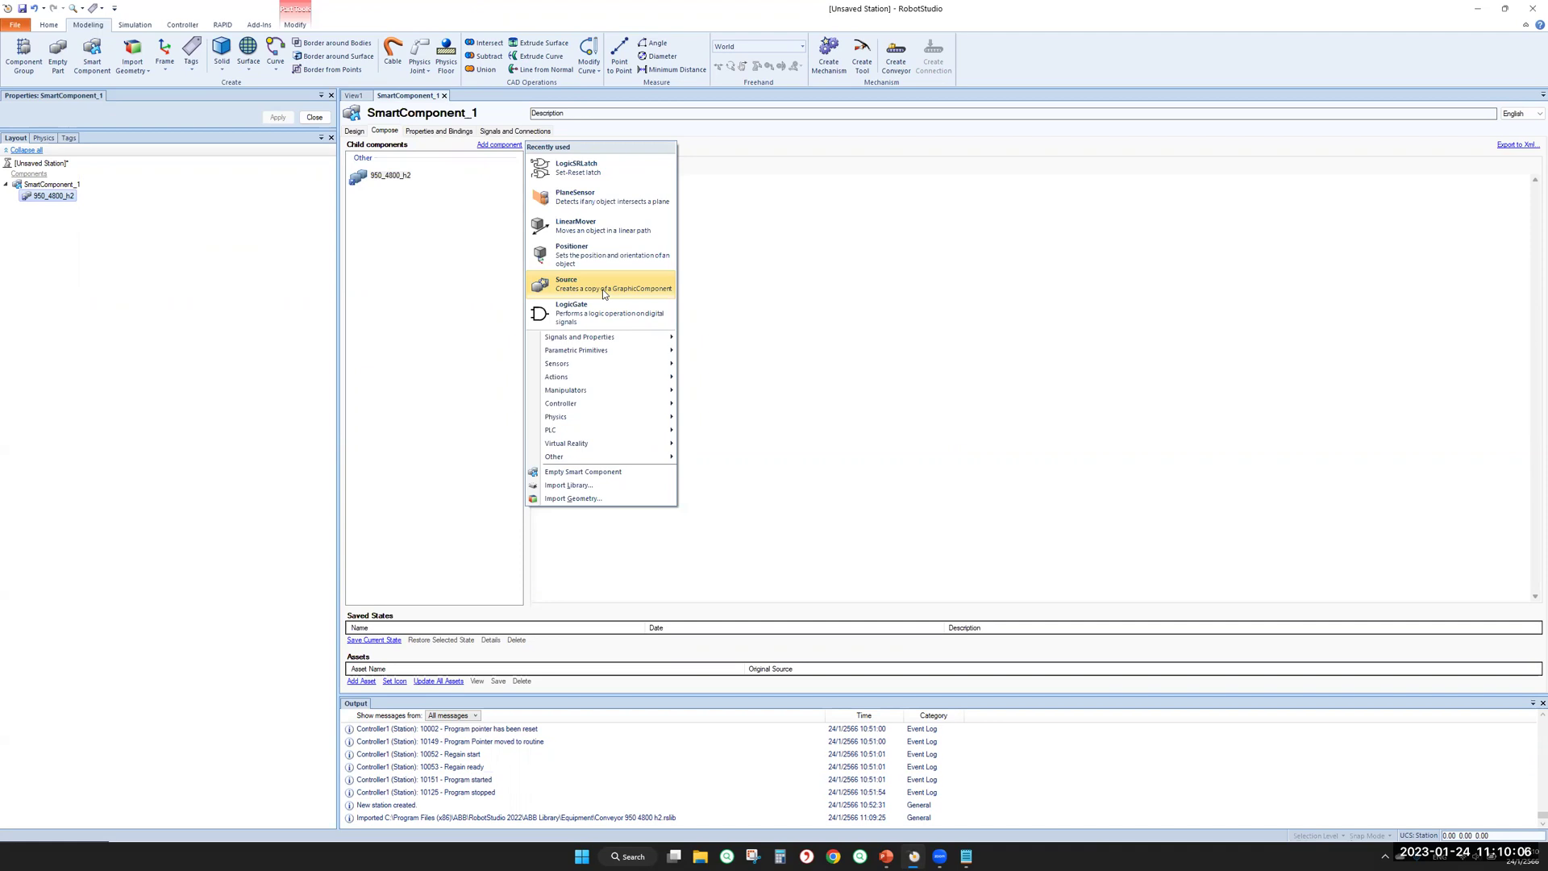
{"action": "left_click", "coordinate": [604, 289]}
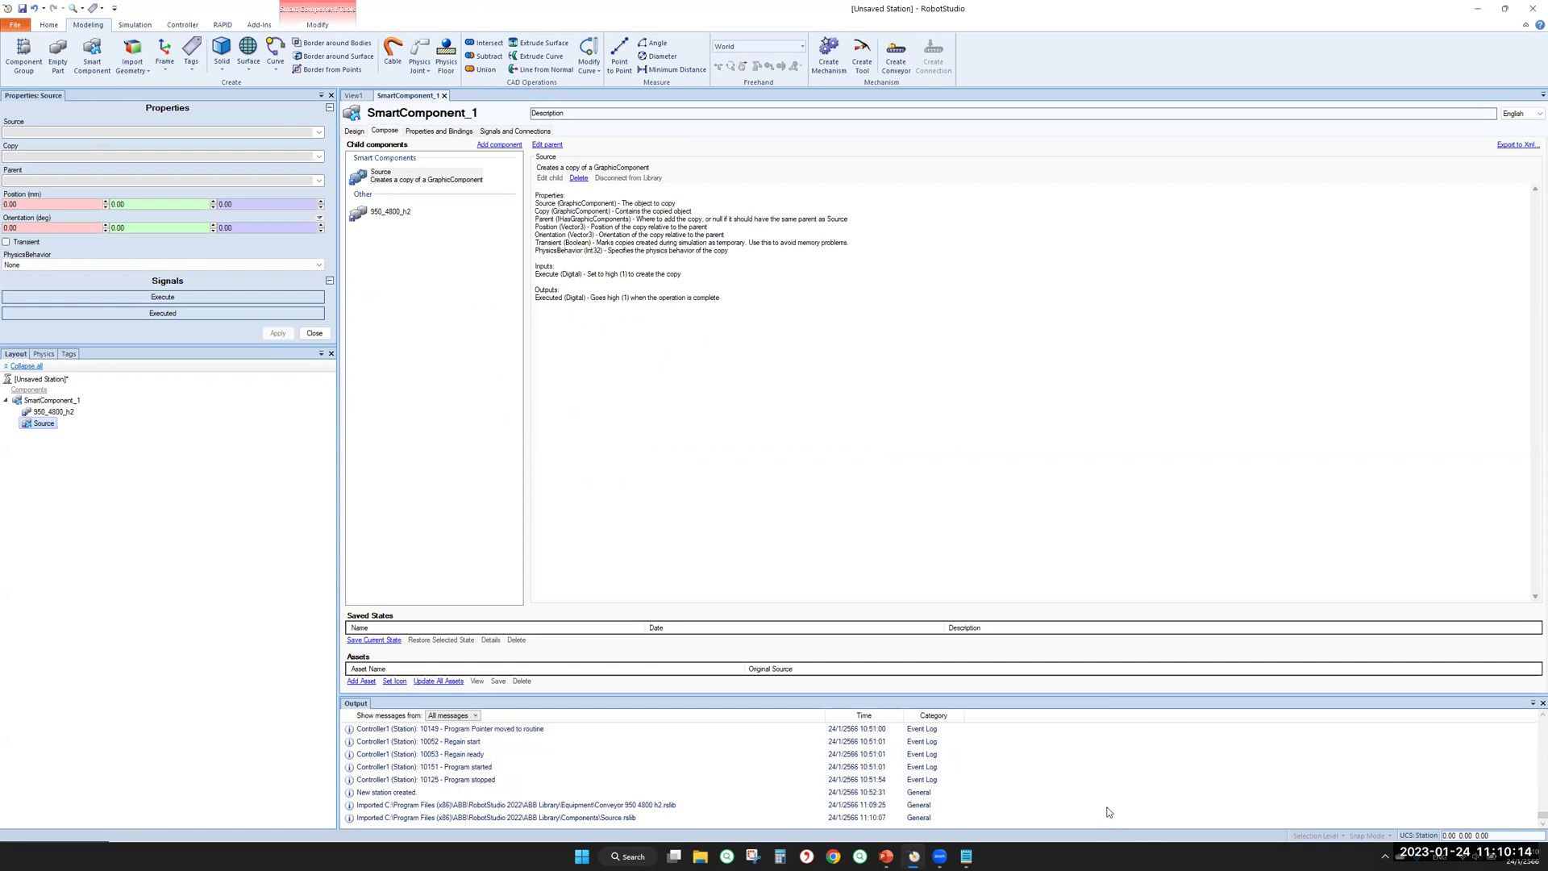
{"action": "mouse_move", "coordinate": [890, 856]}
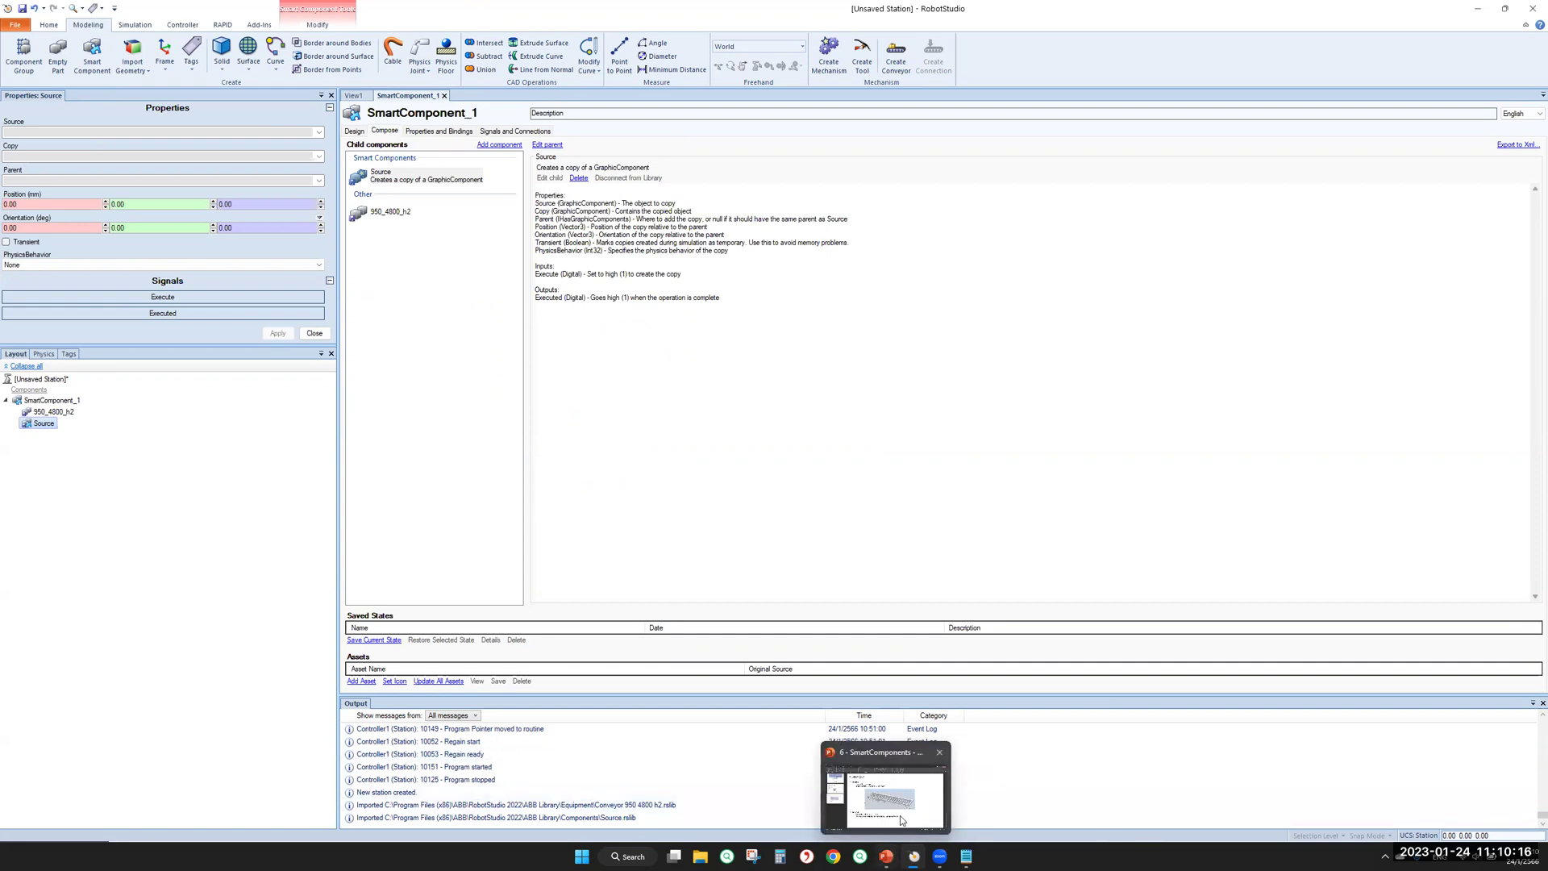
{"action": "left_click", "coordinate": [890, 856]}
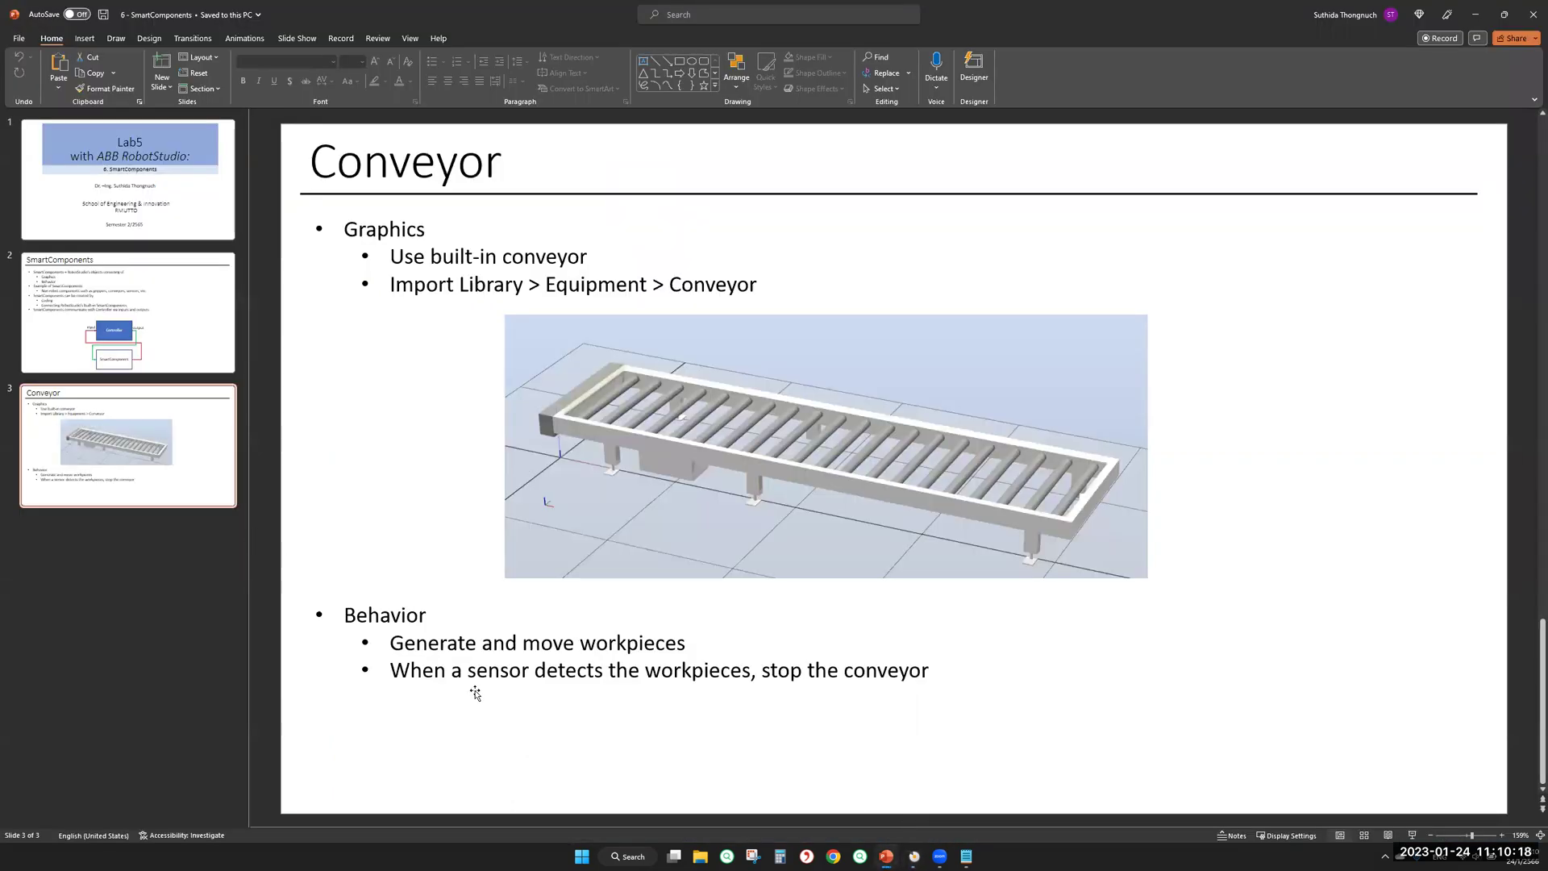
{"action": "left_click_drag", "start_coordinate": [392, 645], "coordinate": [473, 644]}
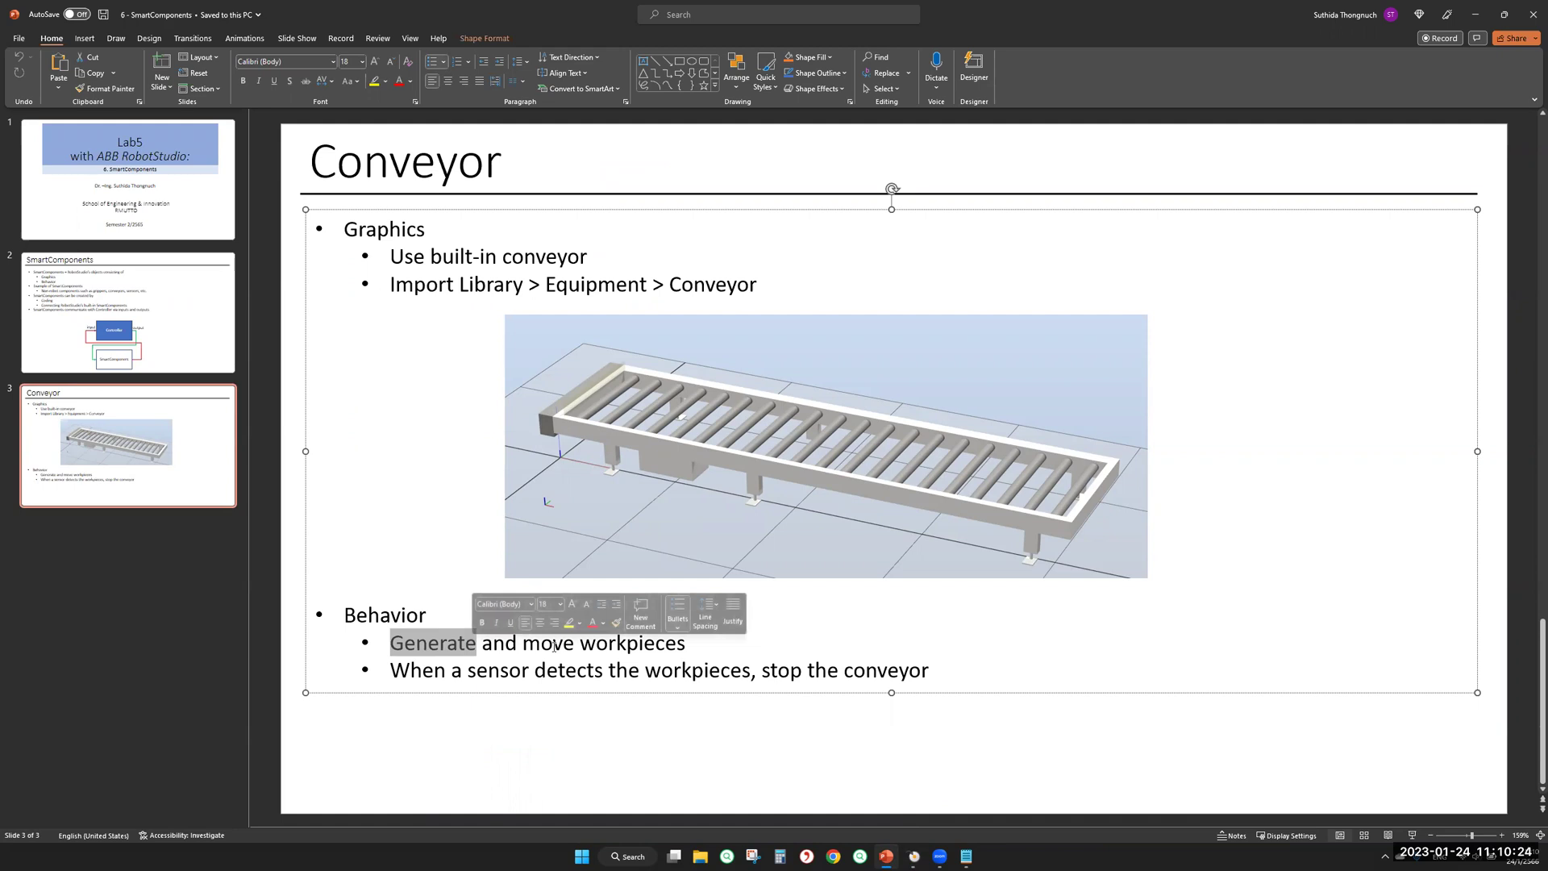
{"action": "left_click", "coordinate": [916, 859]}
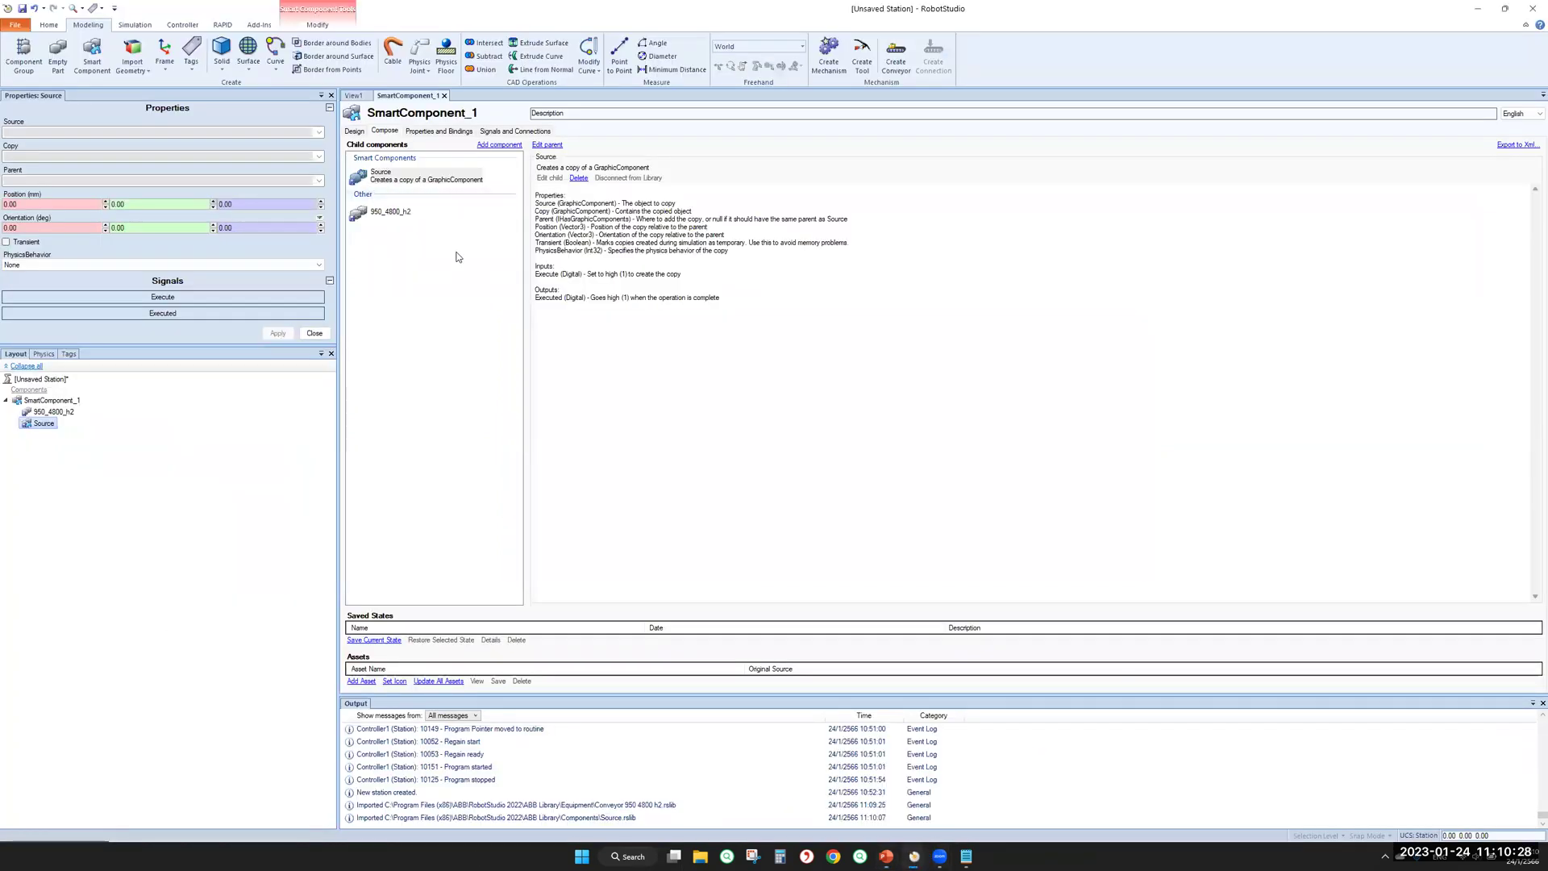
Expand the Add component list to show the Manipulators submenu
{"action": "right_click", "coordinate": [454, 257]}
{"action": "left_click", "coordinate": [494, 150]}
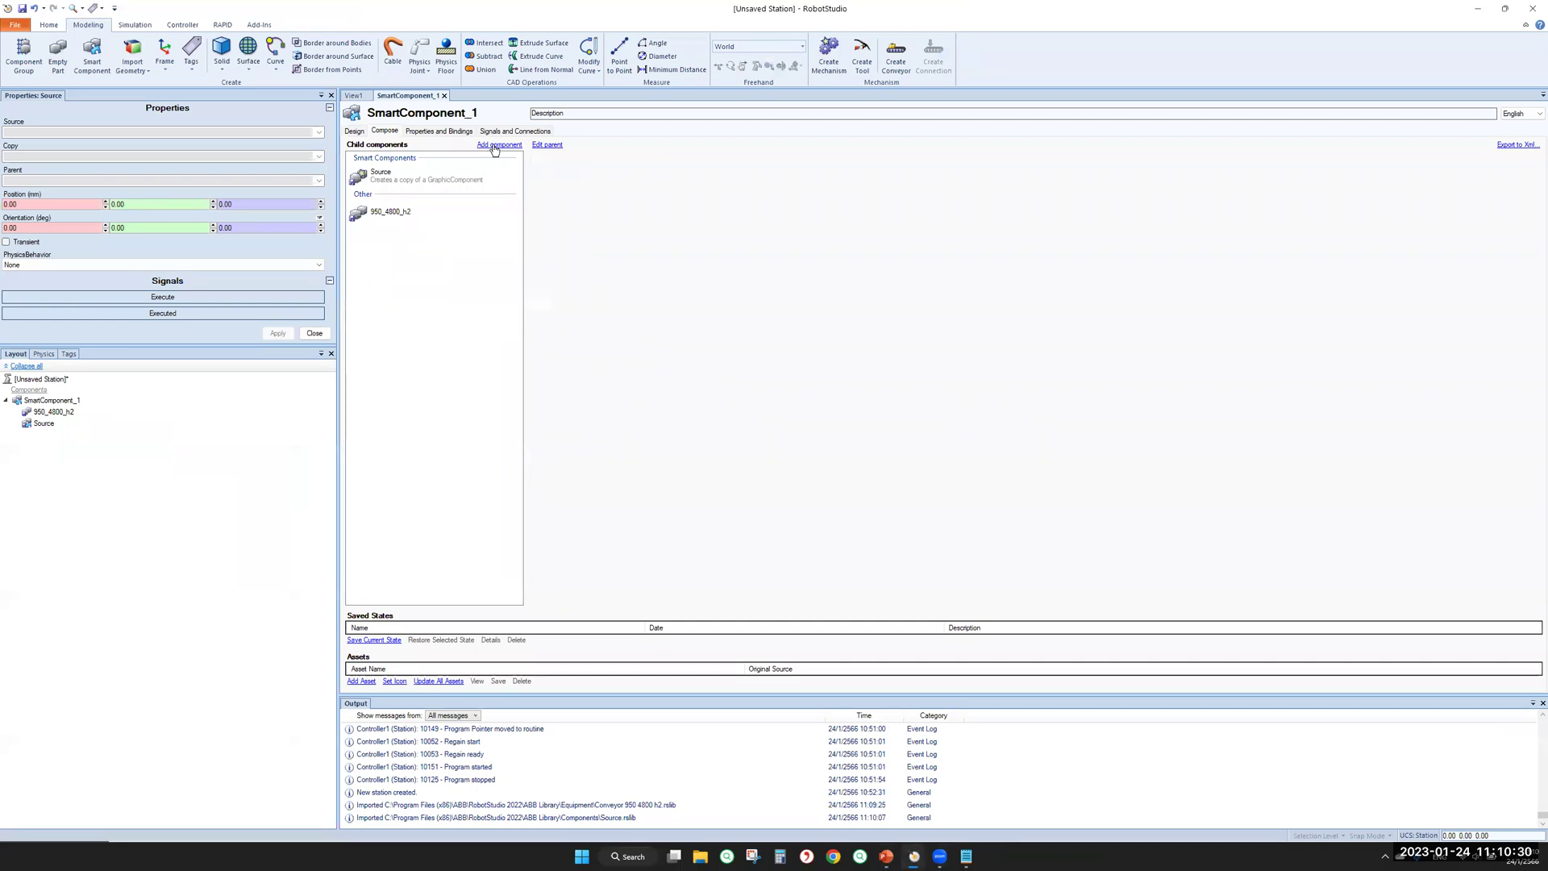
{"action": "left_click", "coordinate": [494, 150]}
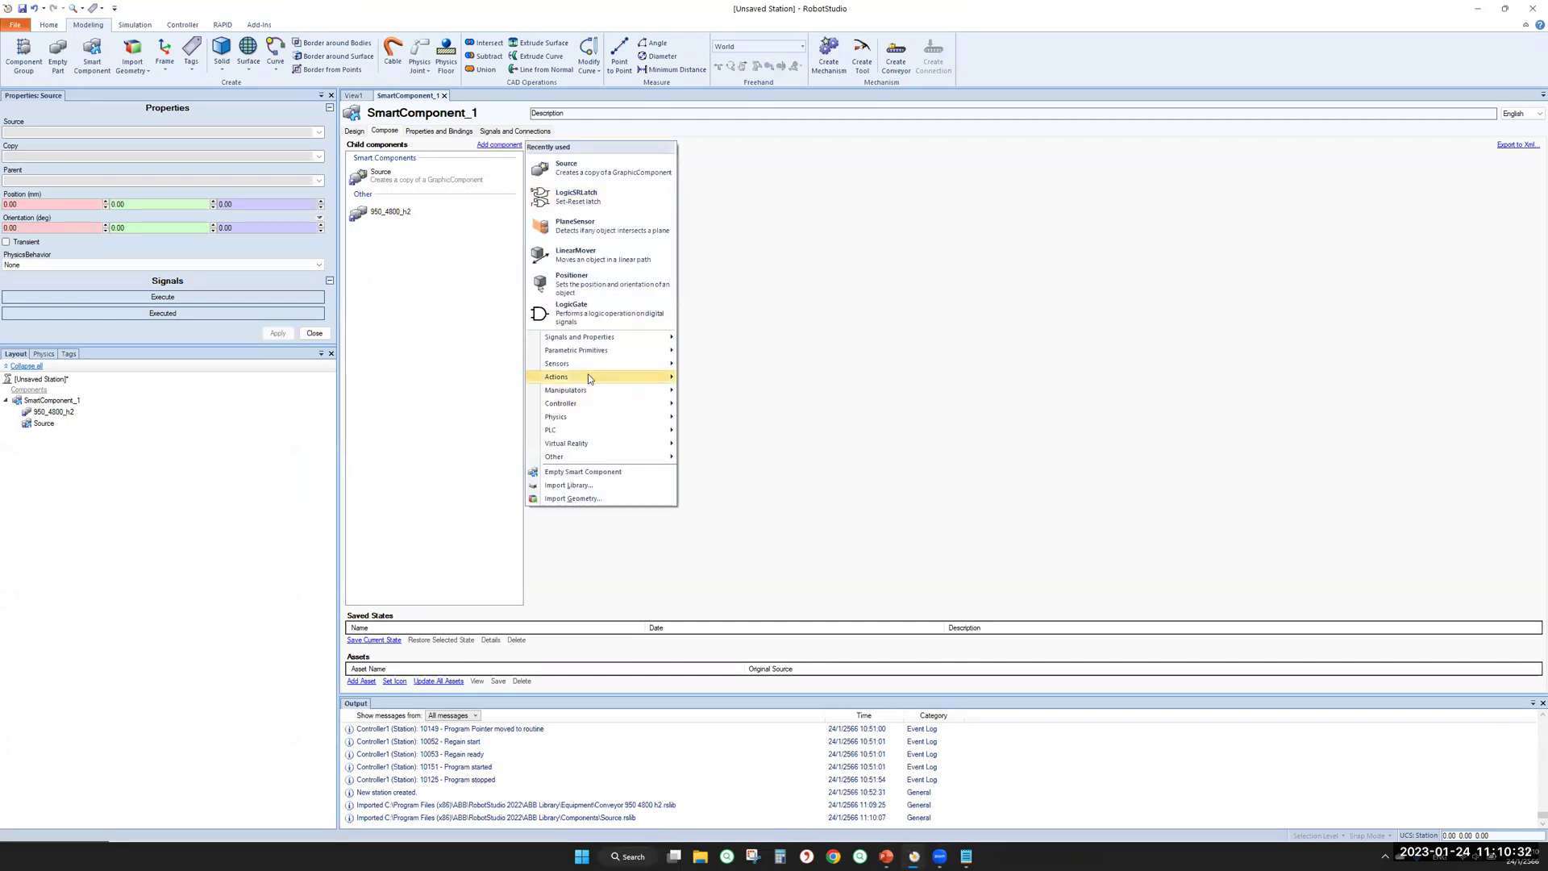
{"action": "mouse_move", "coordinate": [588, 379]}
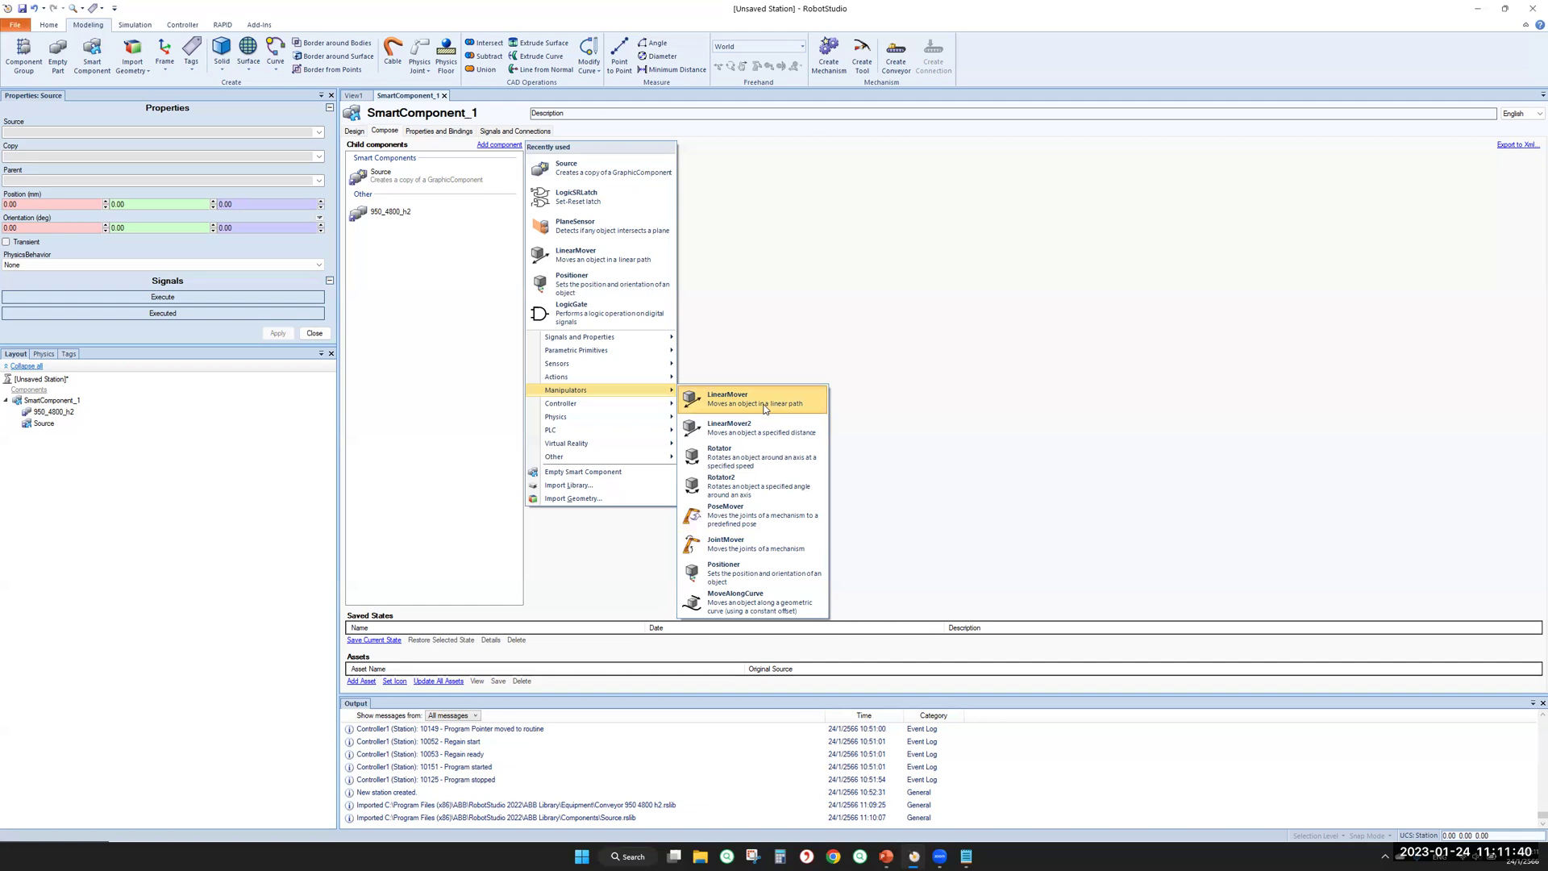
Add a LinearMover to SmartComponent_1, then return to the PowerPoint Conveyor slide
{"action": "left_click", "coordinate": [764, 407]}
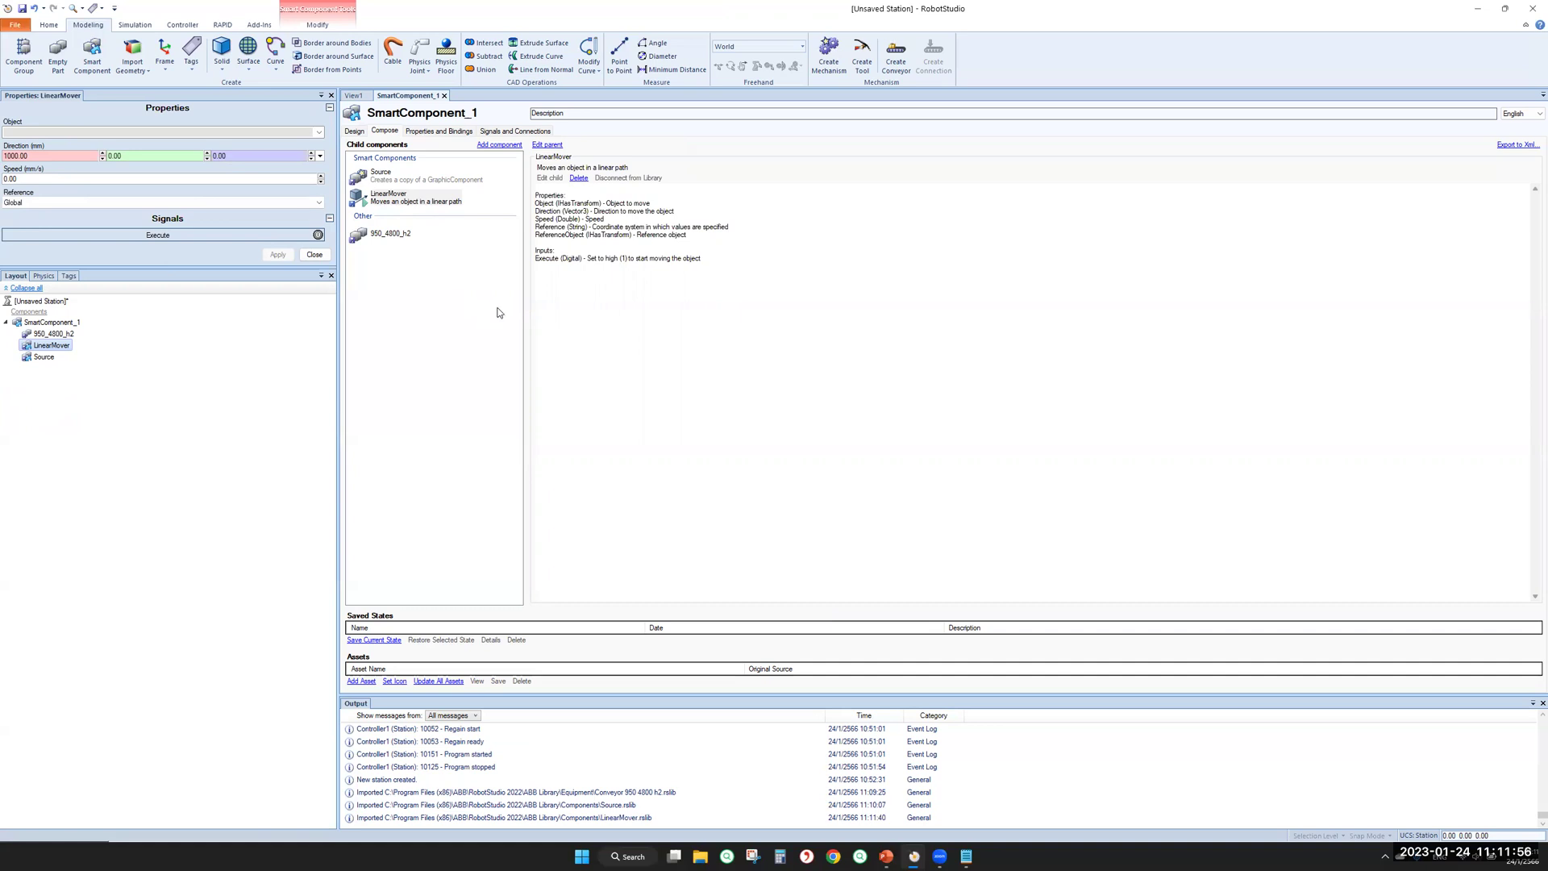
{"action": "left_click", "coordinate": [886, 856]}
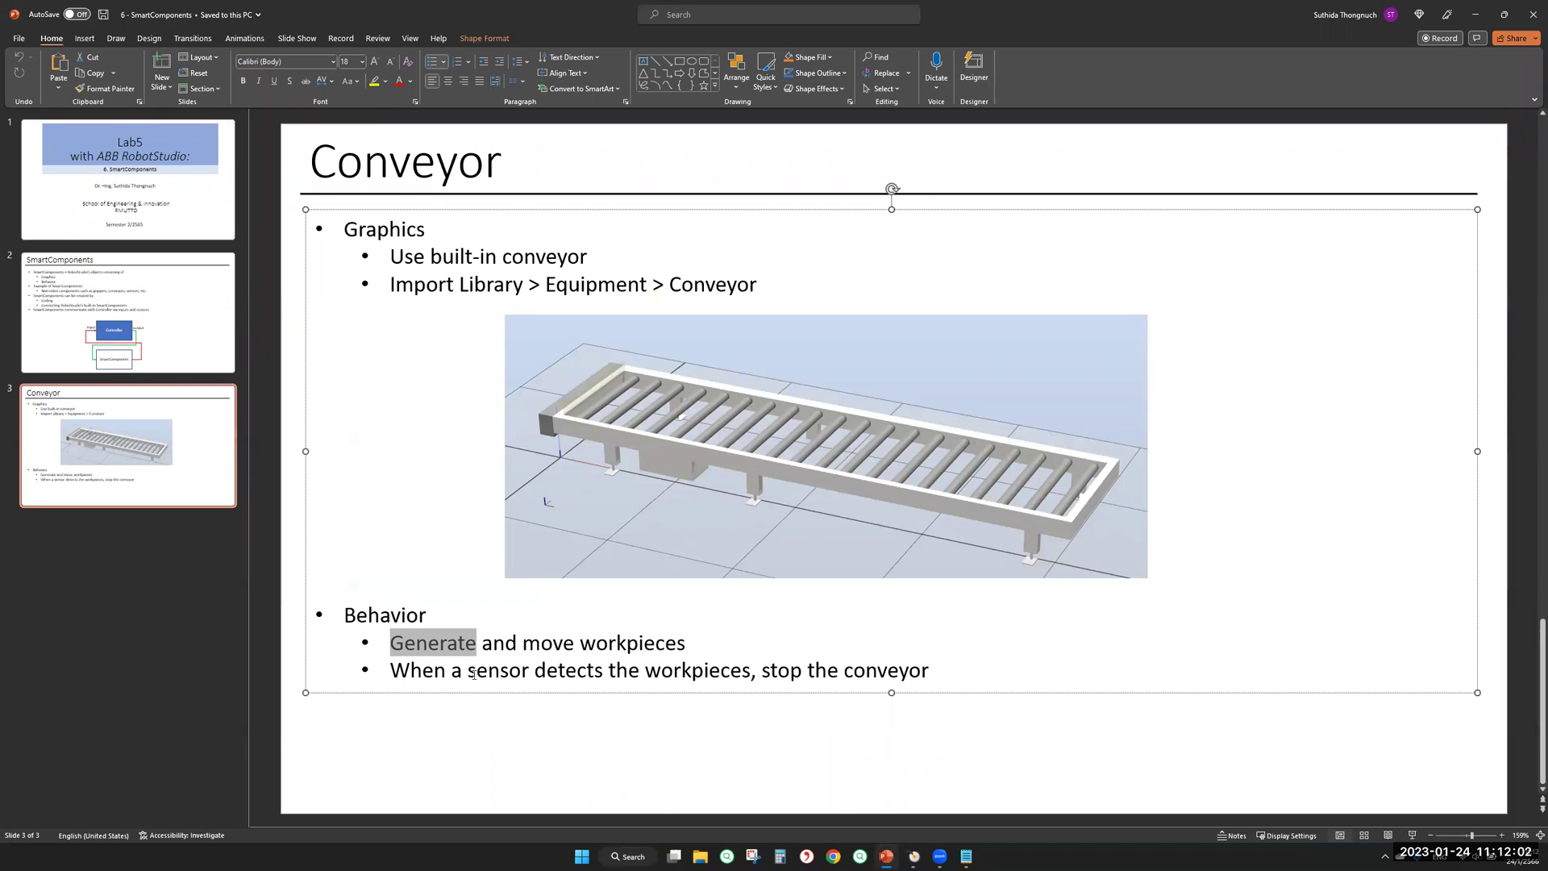
Back in RobotStudio, add a PlaneSensor from Add component > Sensors to SmartComponent_1
{"action": "left_click", "coordinate": [913, 856]}
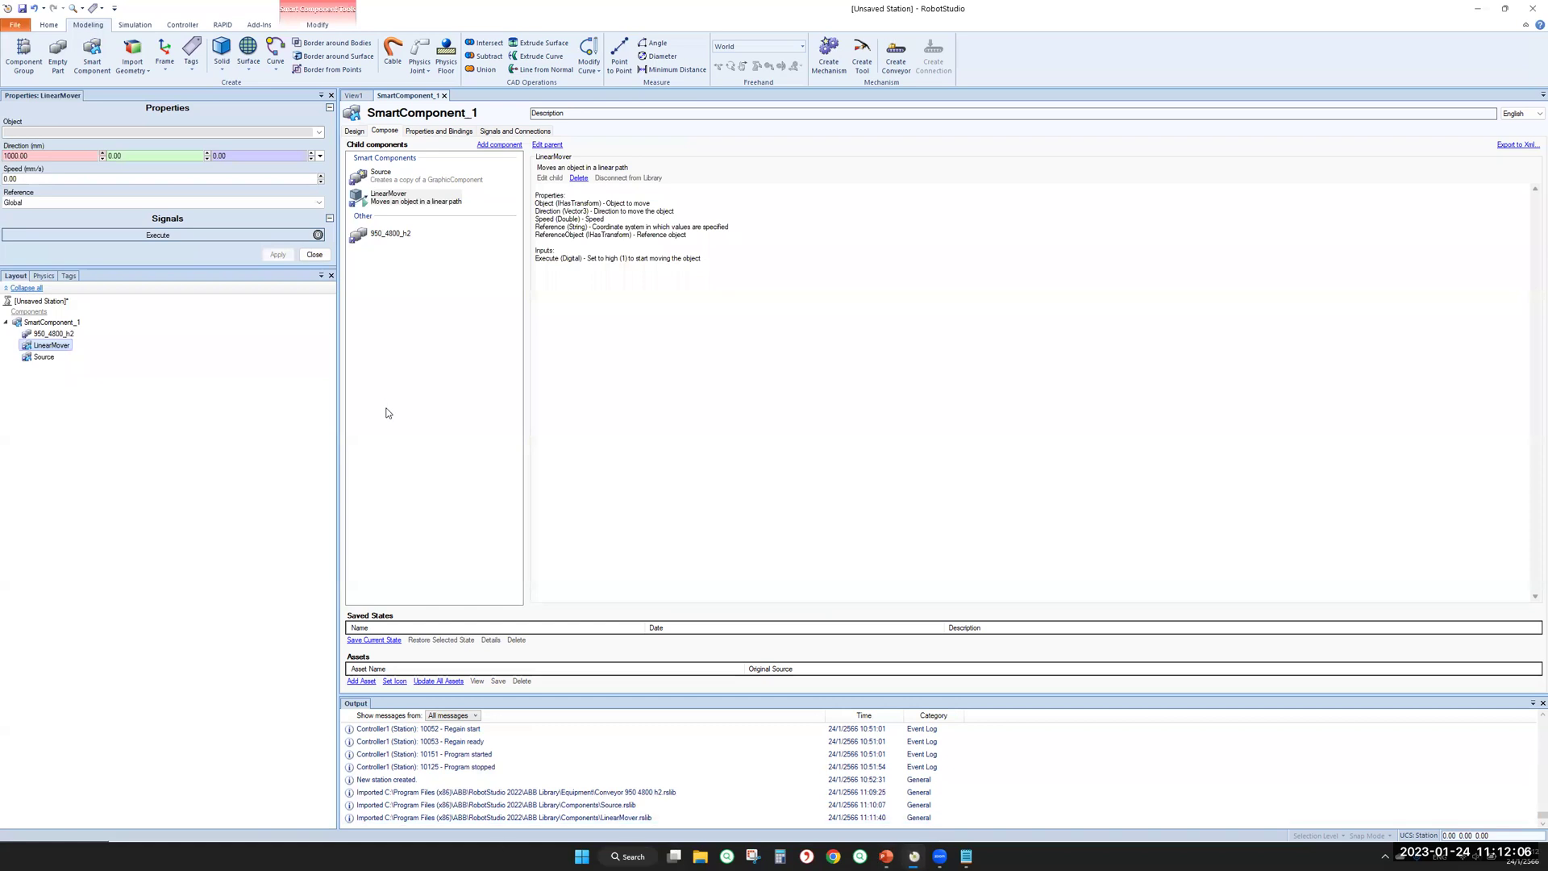
{"action": "right_click", "coordinate": [425, 283]}
{"action": "left_click", "coordinate": [503, 148]}
{"action": "left_click", "coordinate": [504, 148]}
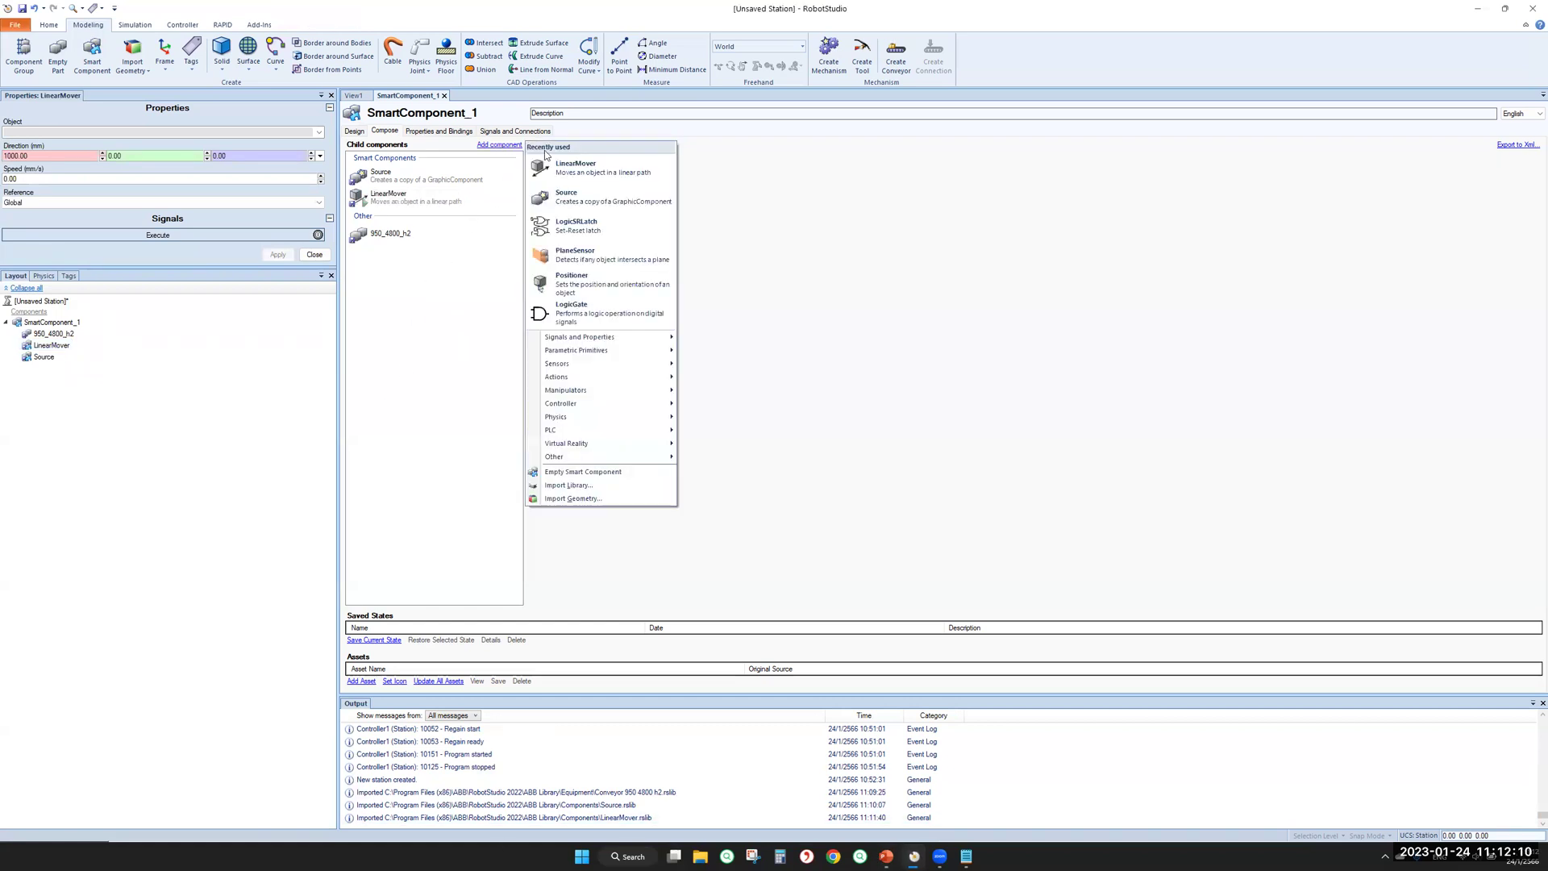
{"action": "mouse_move", "coordinate": [587, 340]}
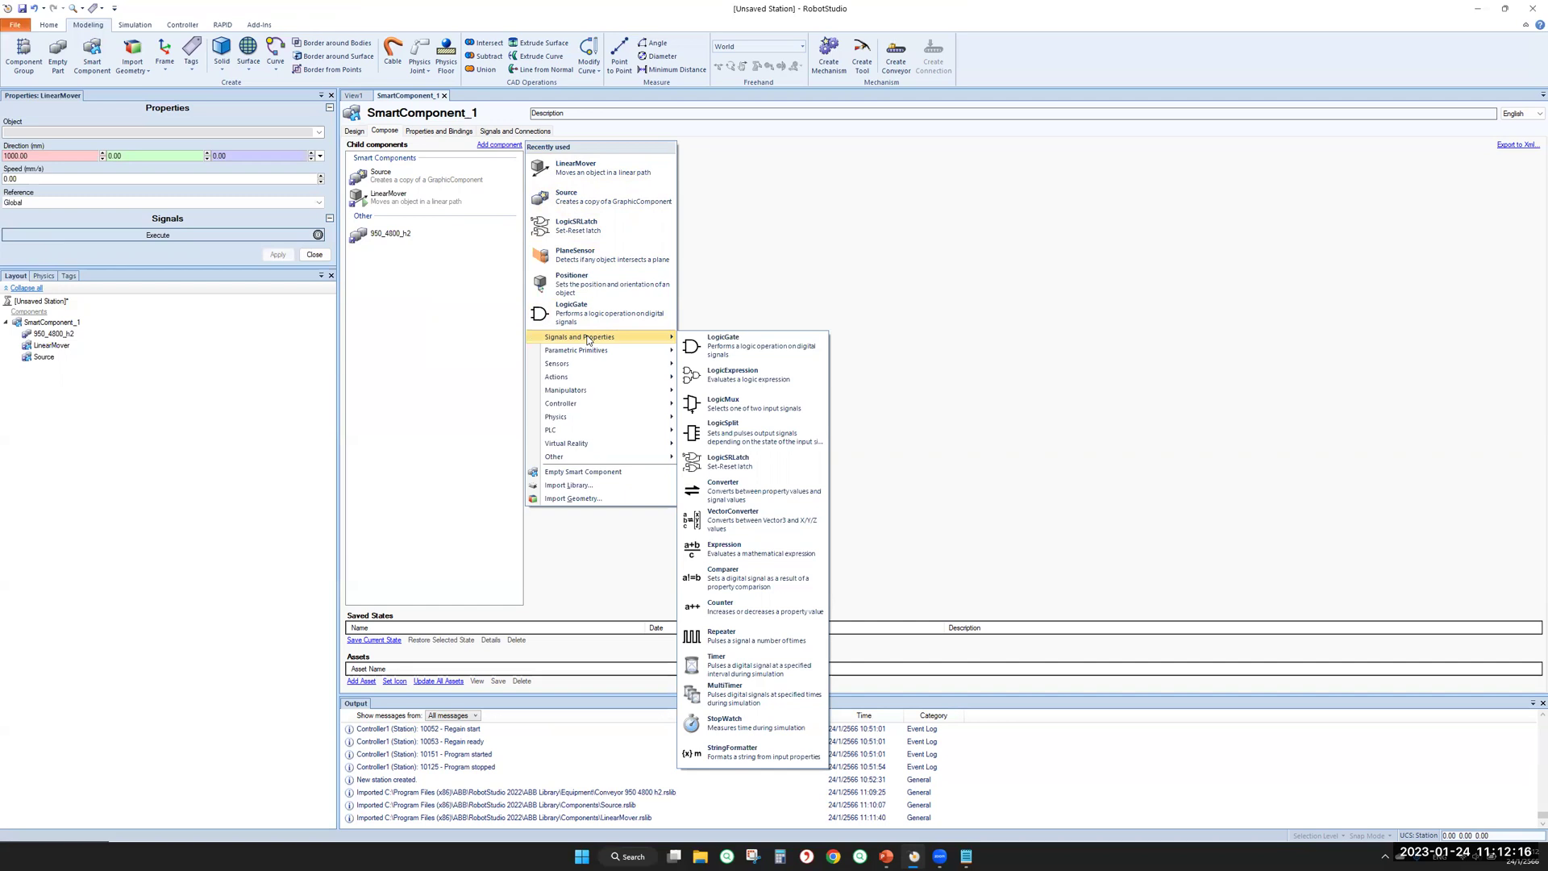
{"action": "mouse_move", "coordinate": [597, 367]}
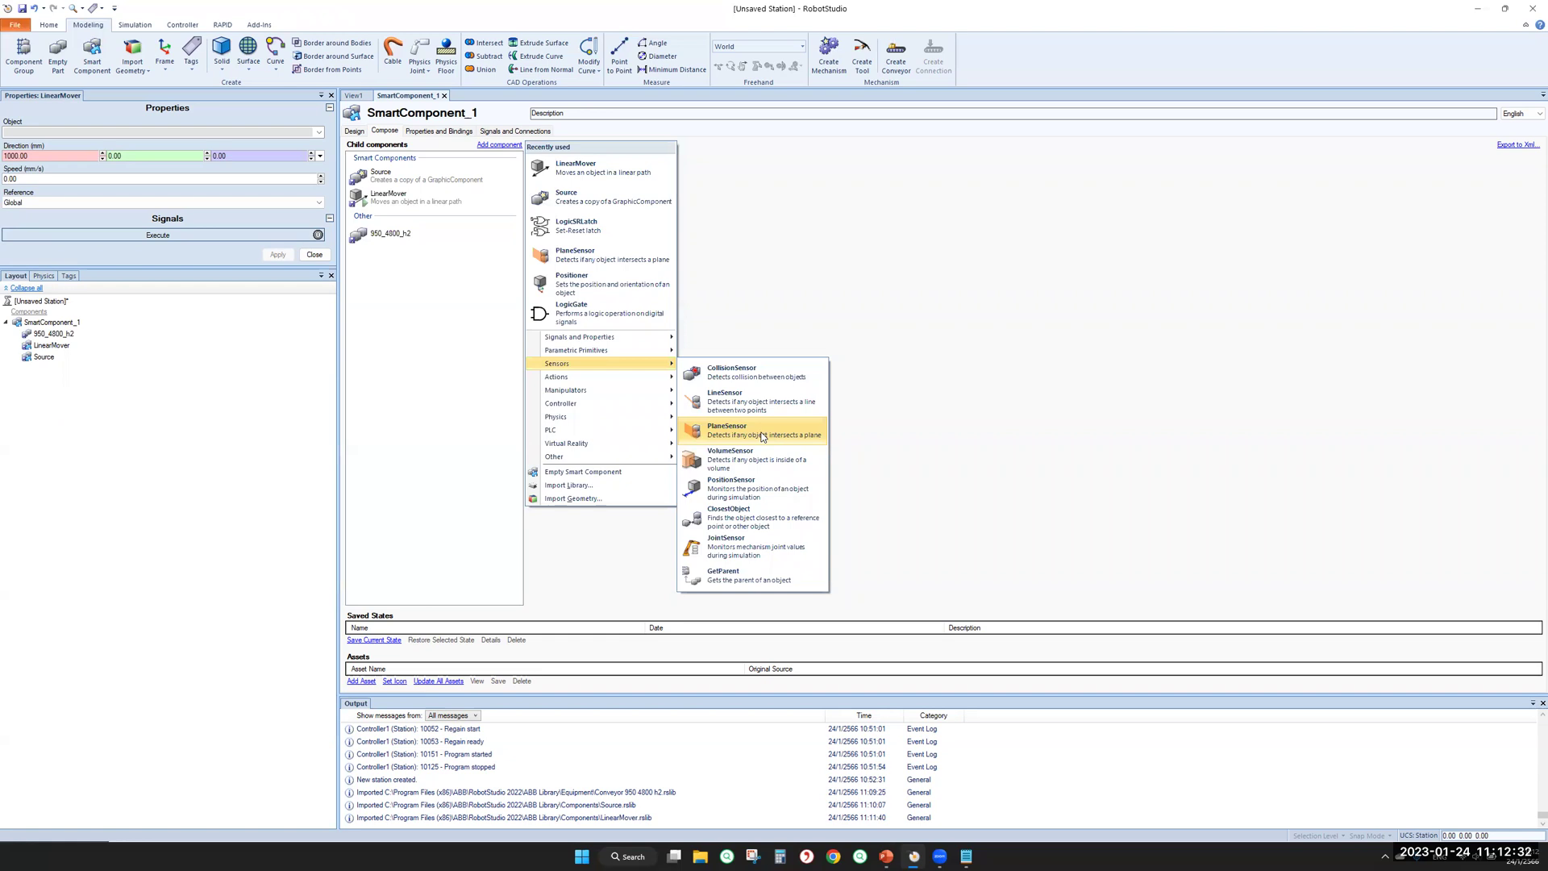
{"action": "left_click", "coordinate": [762, 436]}
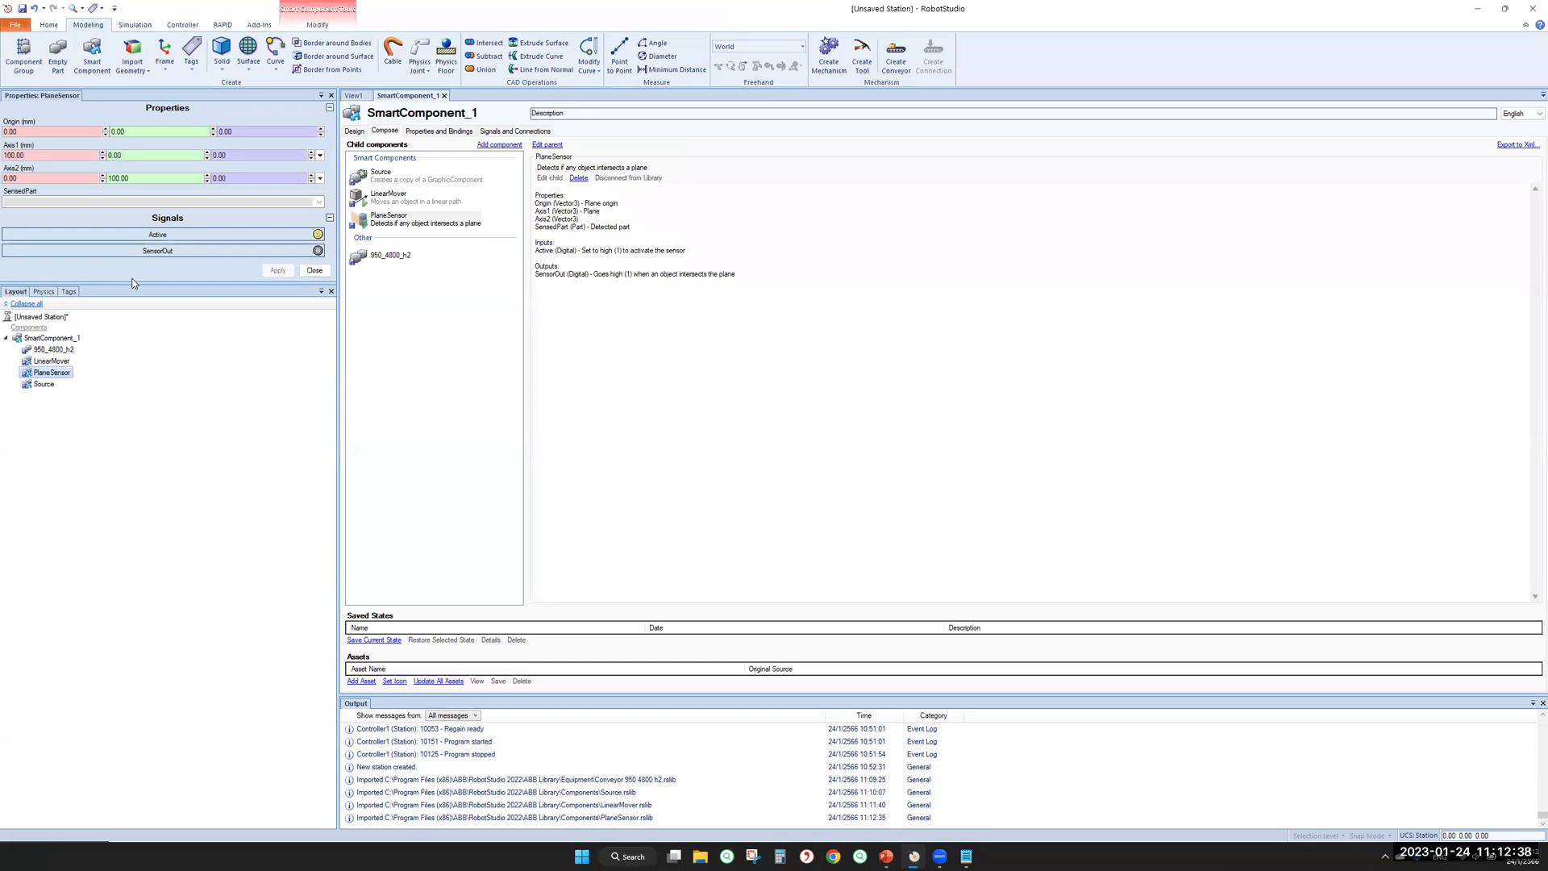
Lay out the Source, LinearMover and PlaneSensor blocks in the Design diagram, then return to View1
{"action": "left_click", "coordinate": [355, 131]}
{"action": "left_click_drag", "start_coordinate": [476, 174], "coordinate": [727, 194]}
{"action": "left_click_drag", "start_coordinate": [960, 176], "coordinate": [636, 393]}
{"action": "left_click_drag", "start_coordinate": [1431, 172], "coordinate": [874, 324]}
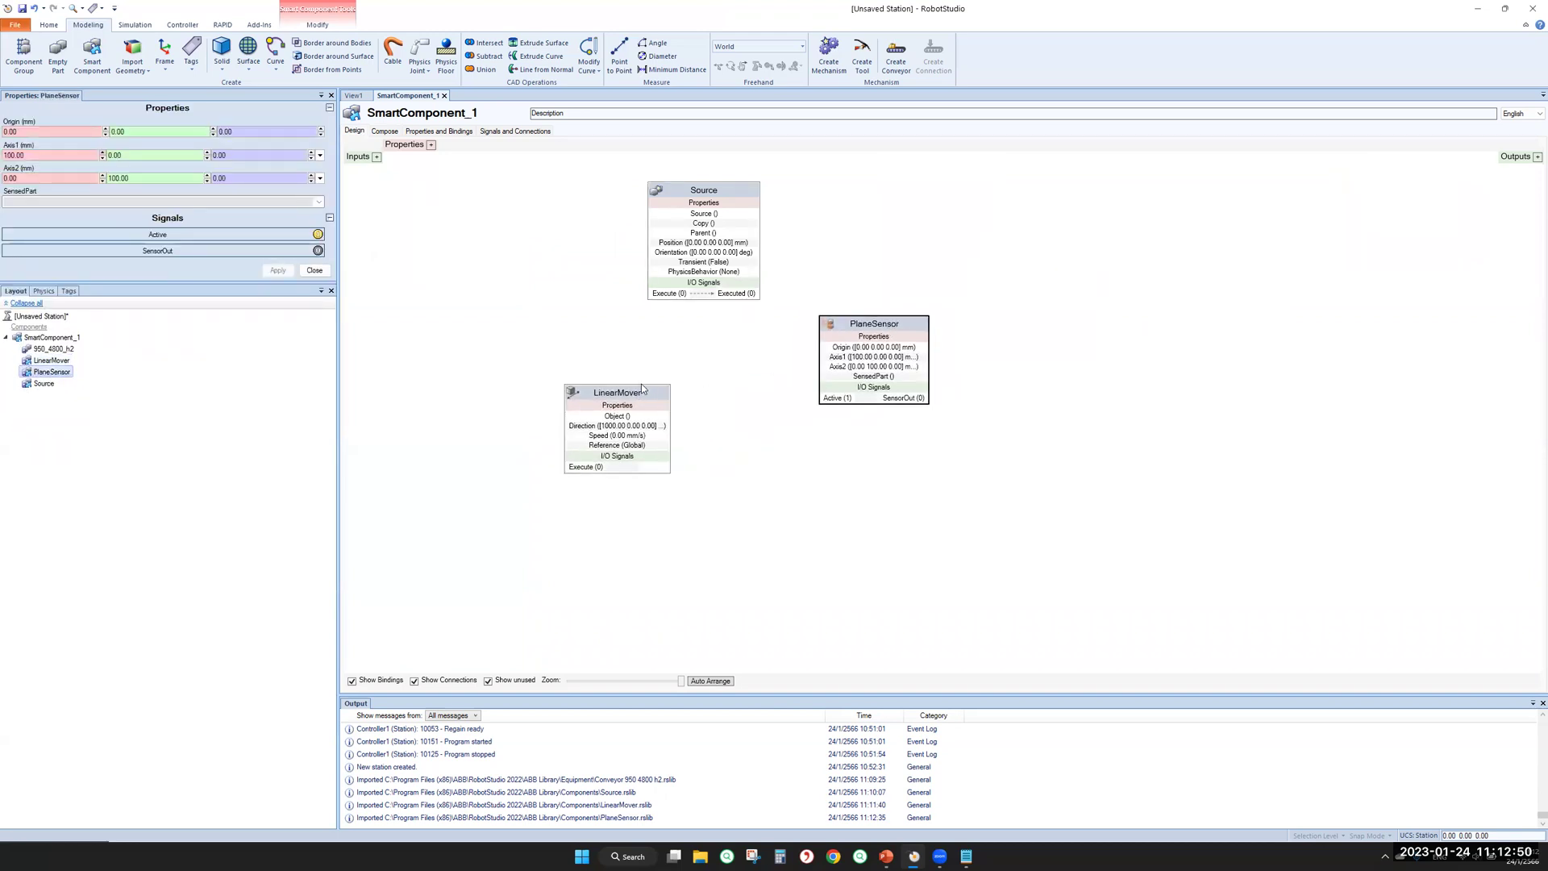
{"action": "left_click_drag", "start_coordinate": [642, 390], "coordinate": [649, 391]}
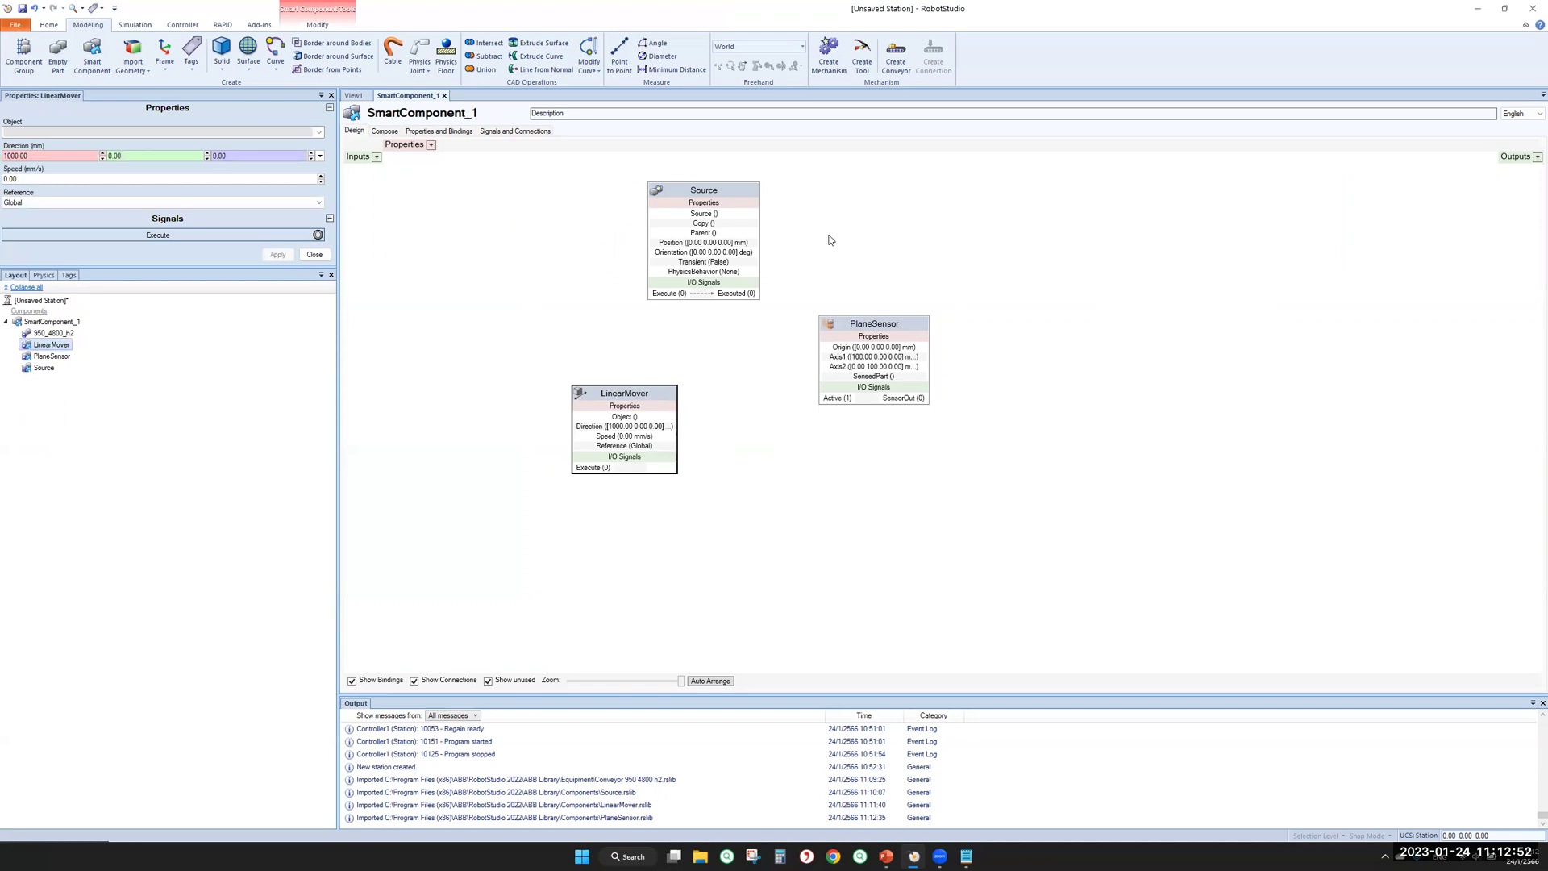
{"action": "left_click", "coordinate": [700, 191]}
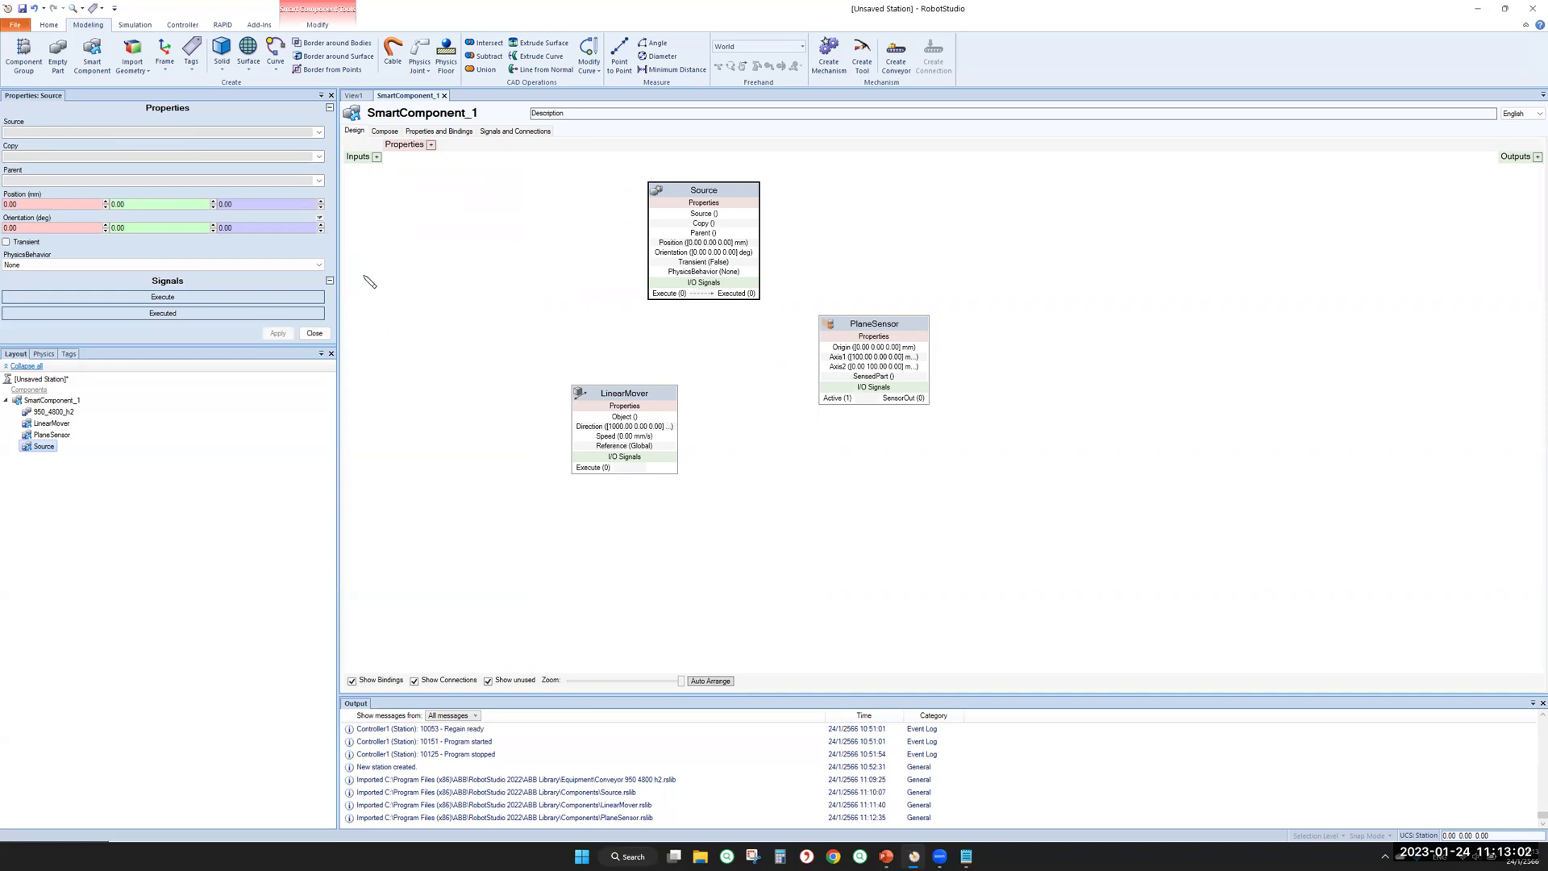
{"action": "left_click", "coordinate": [355, 96]}
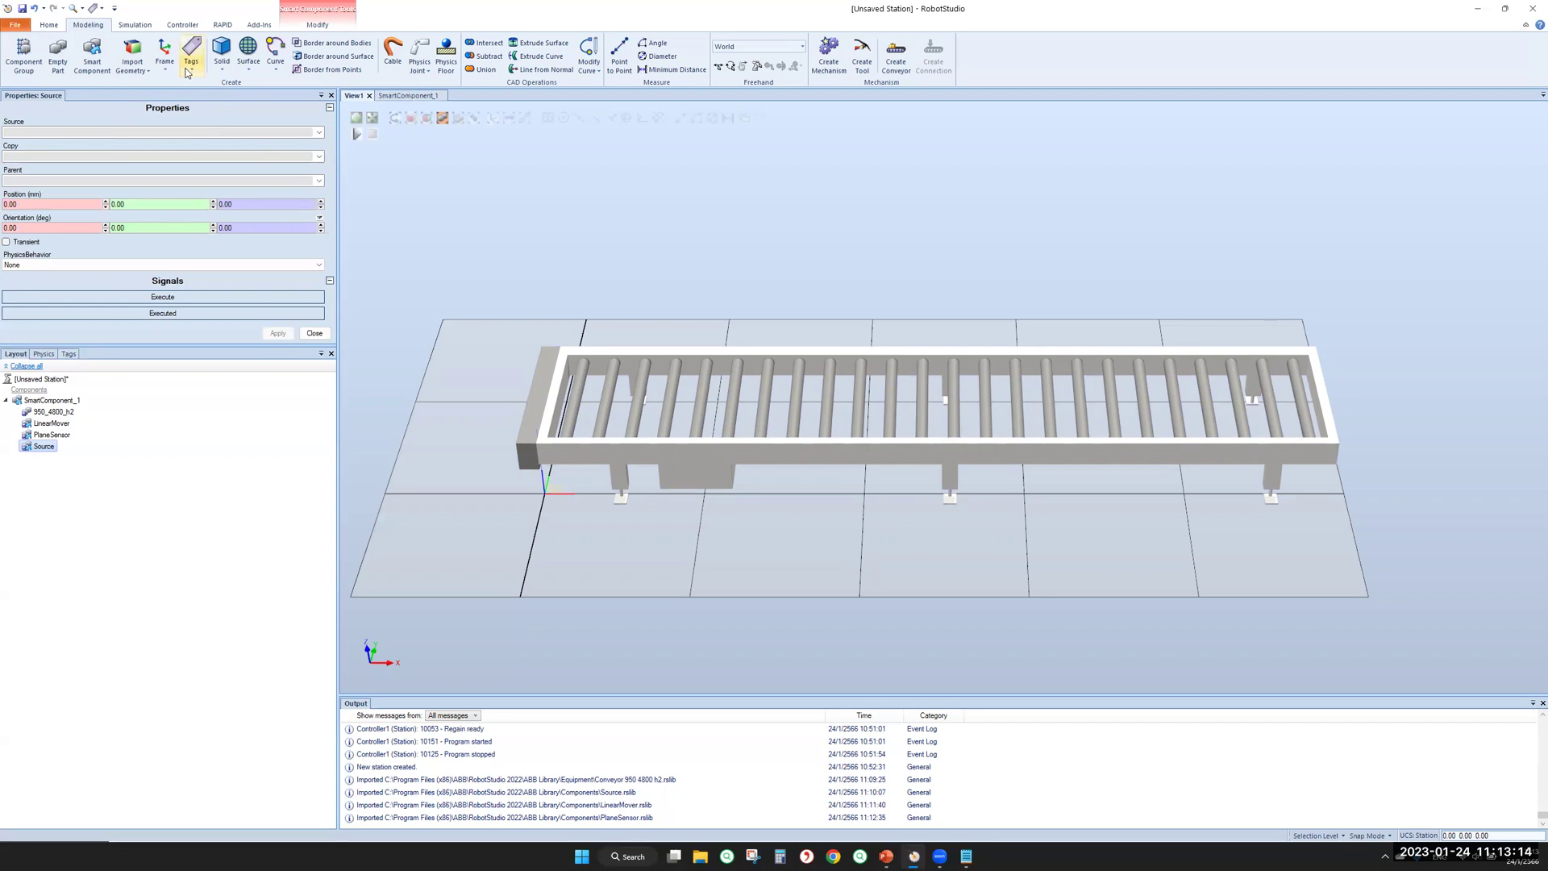
Reopen the SmartComponent_1 editor on its Compose tab listing the four children
{"action": "left_click", "coordinate": [410, 97]}
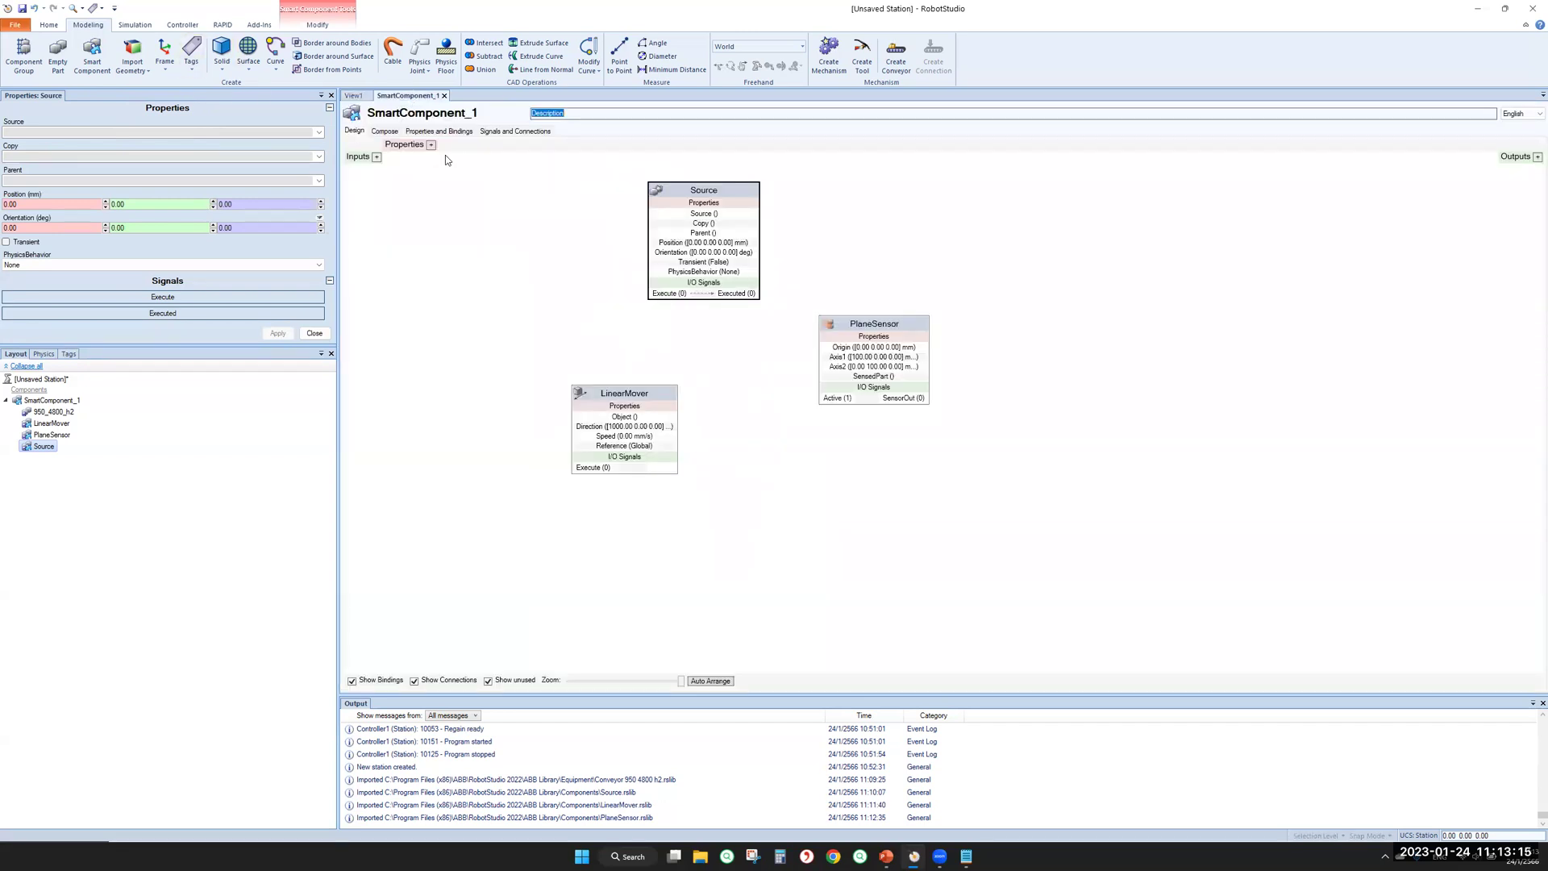
{"action": "left_click", "coordinate": [387, 131]}
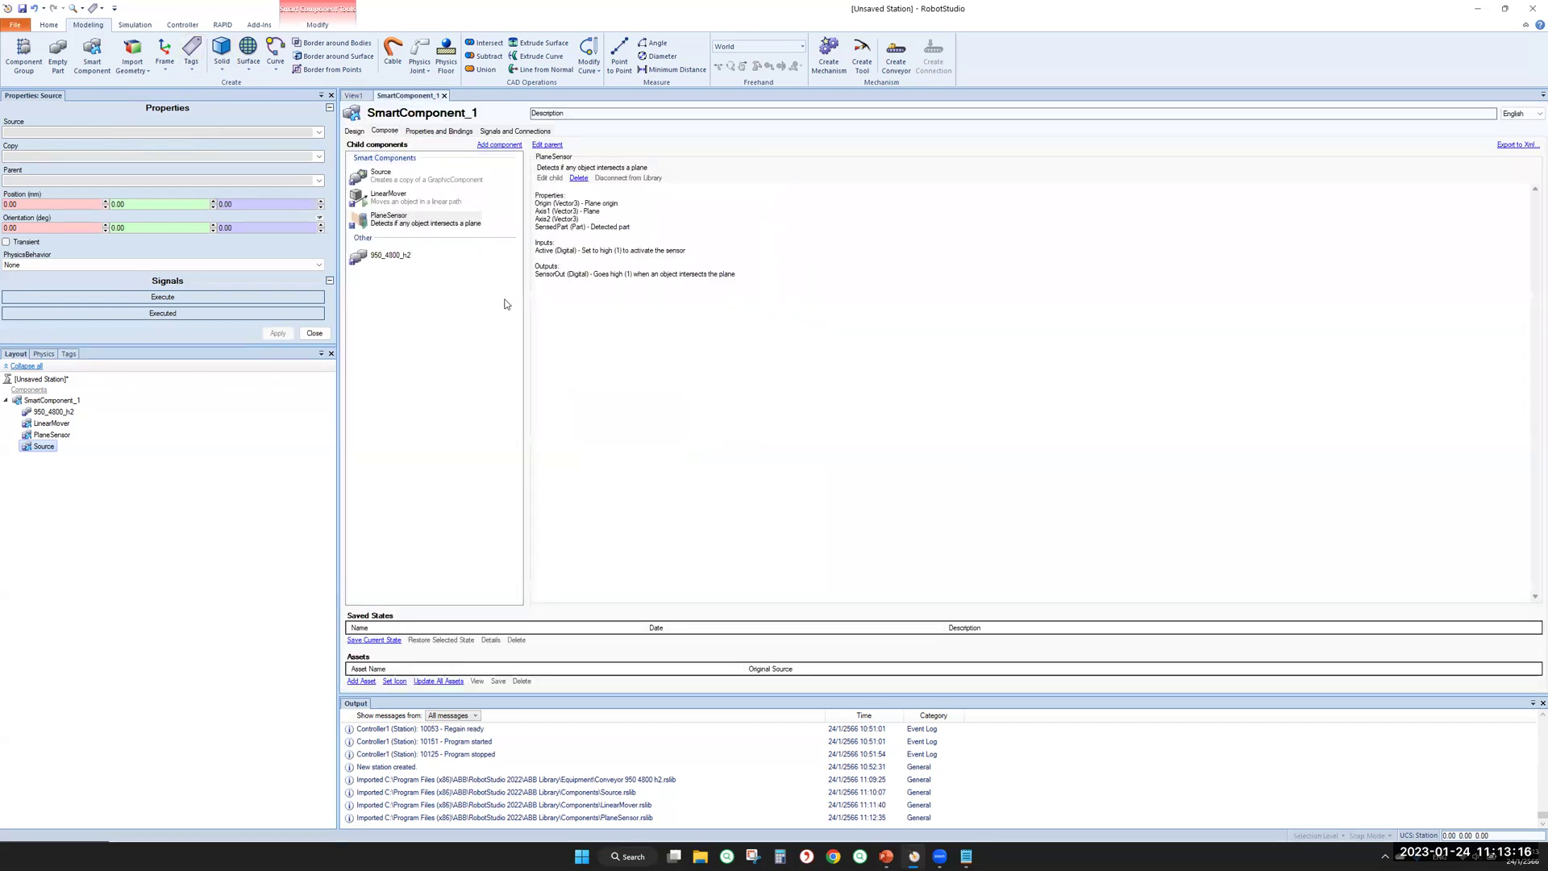
Import the Thing geometry from the Training Objects library into SmartComponent_1
{"action": "left_click", "coordinate": [498, 146]}
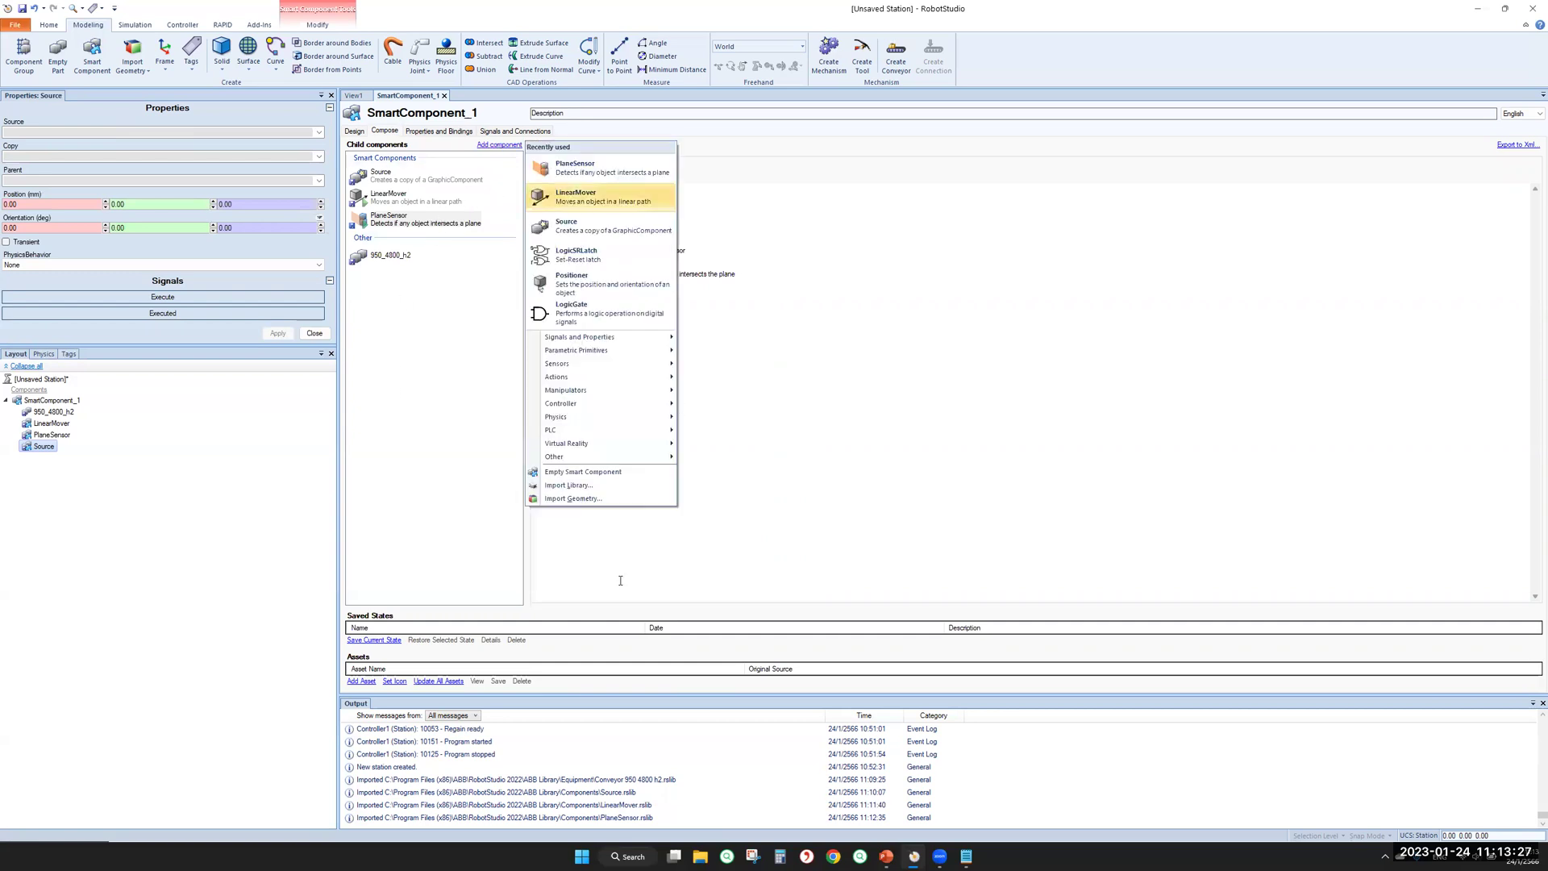
{"action": "left_click", "coordinate": [601, 500]}
{"action": "left_click_drag", "start_coordinate": [297, 18], "coordinate": [543, 96]}
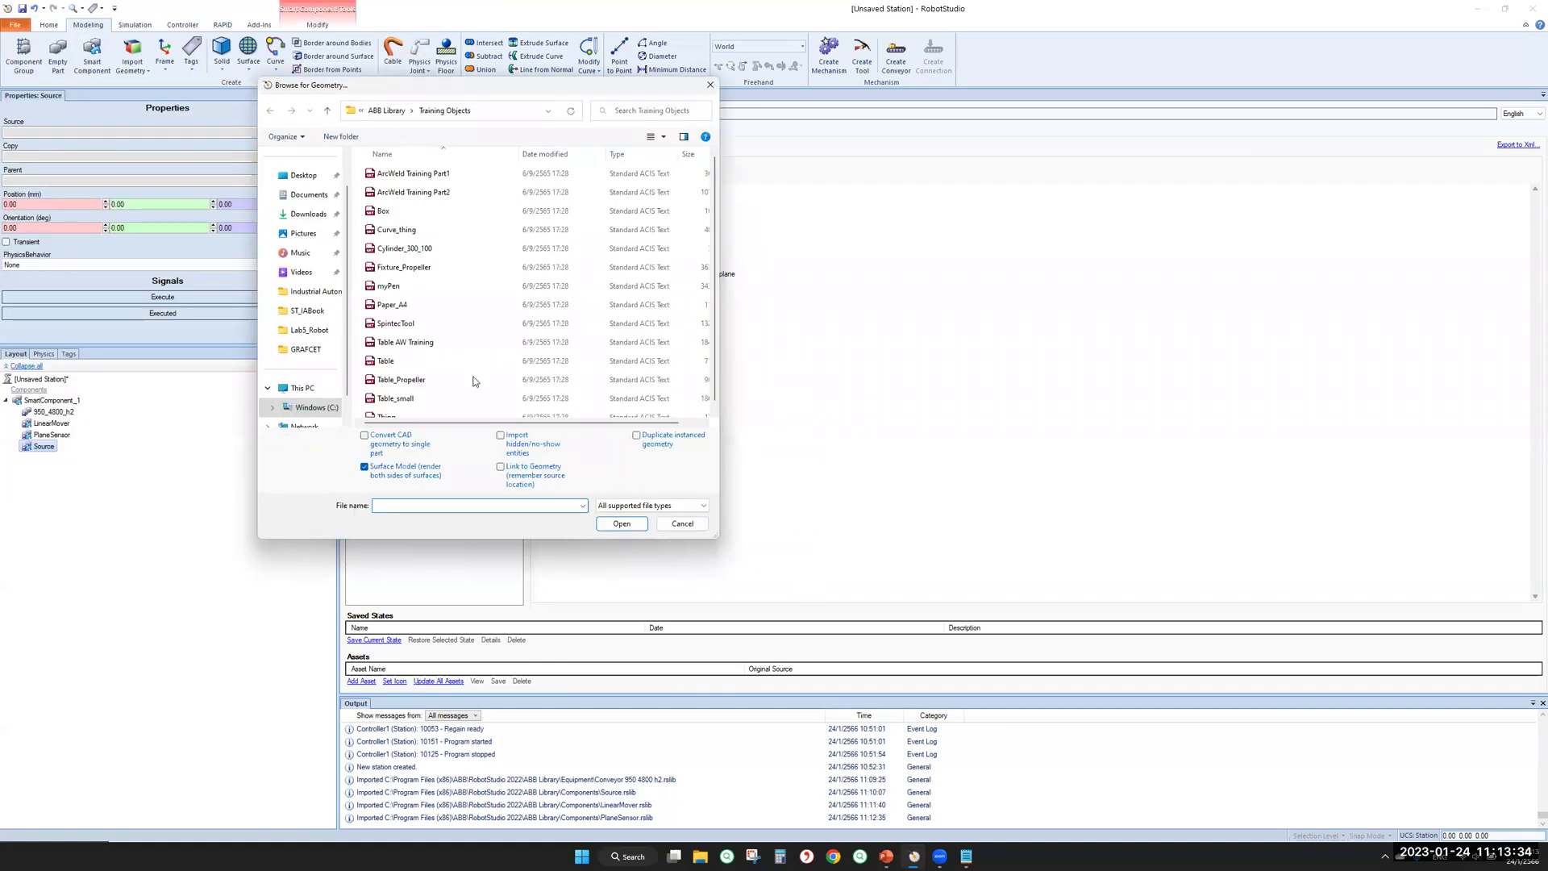
{"action": "scroll", "coordinate": [410, 379], "scroll_direction": "down", "scroll_amount": 1}
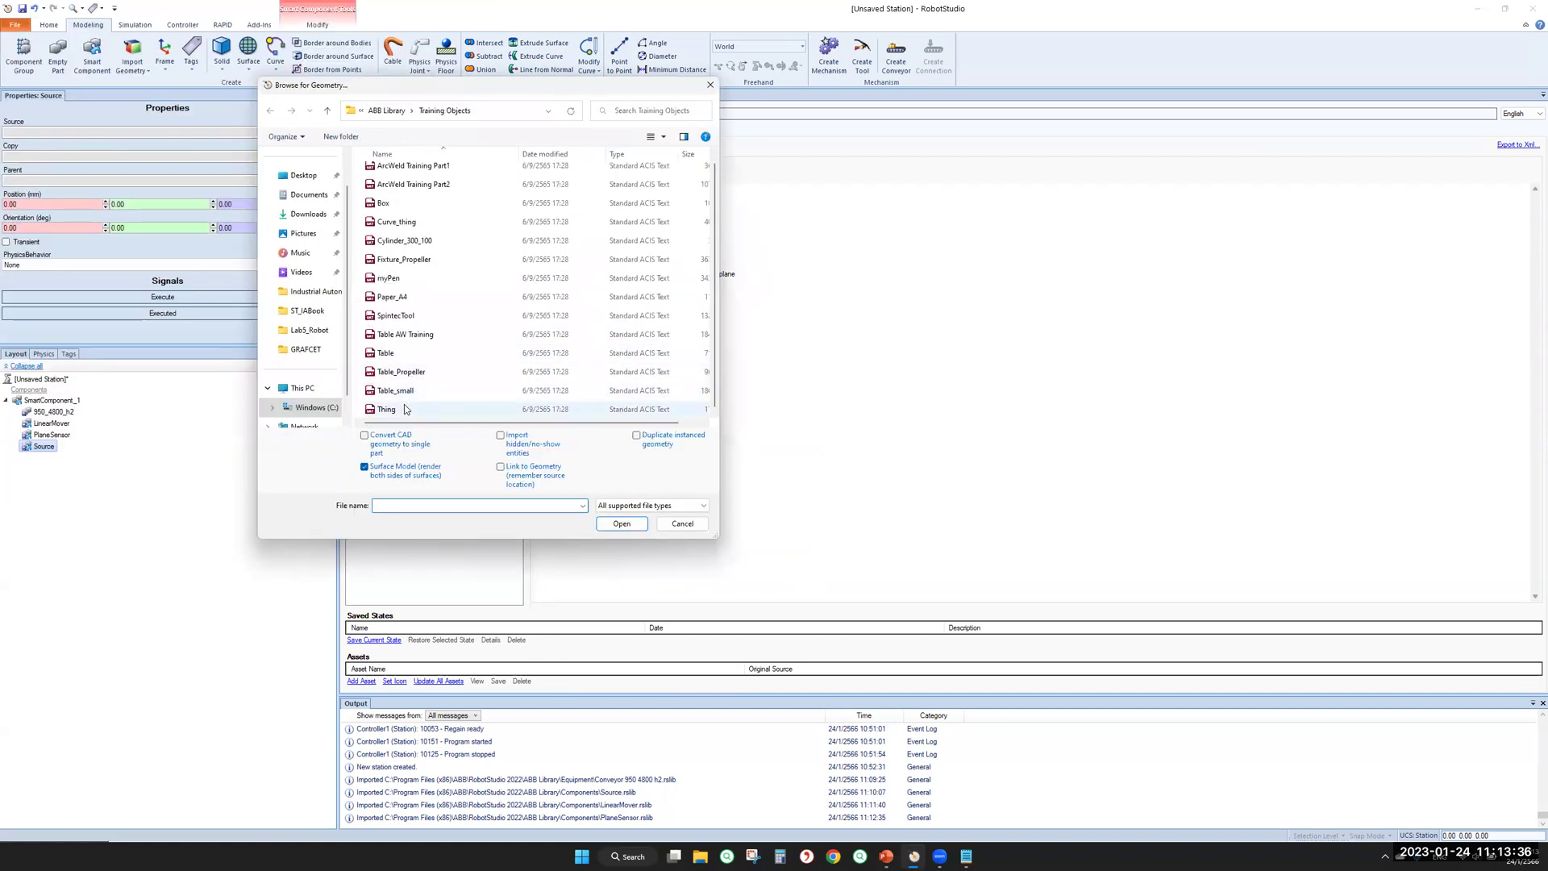
{"action": "left_click", "coordinate": [427, 411]}
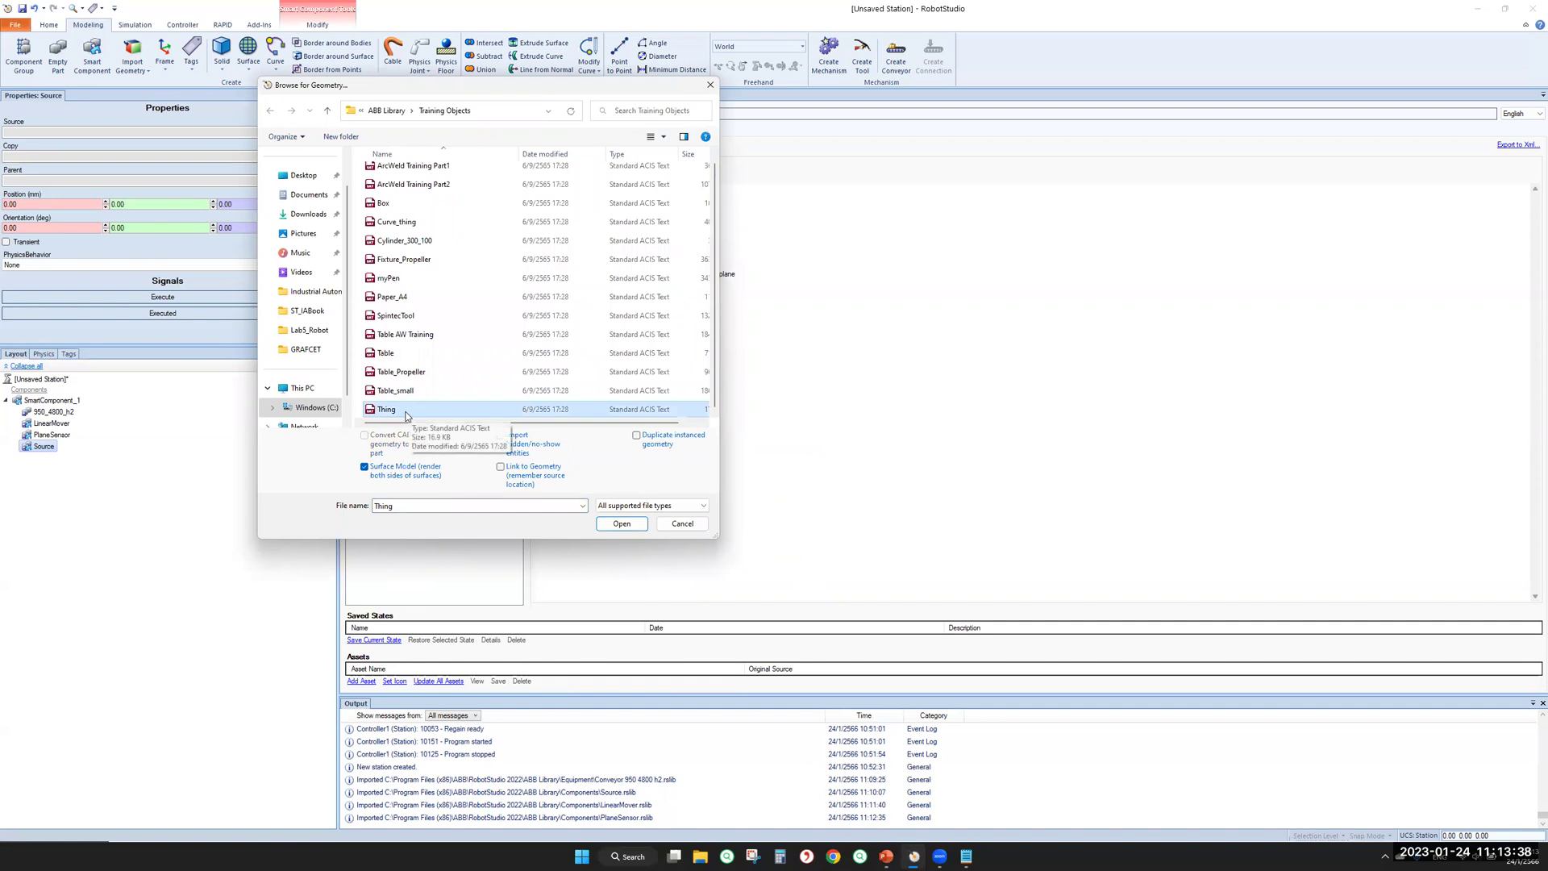
{"action": "left_click", "coordinate": [630, 524]}
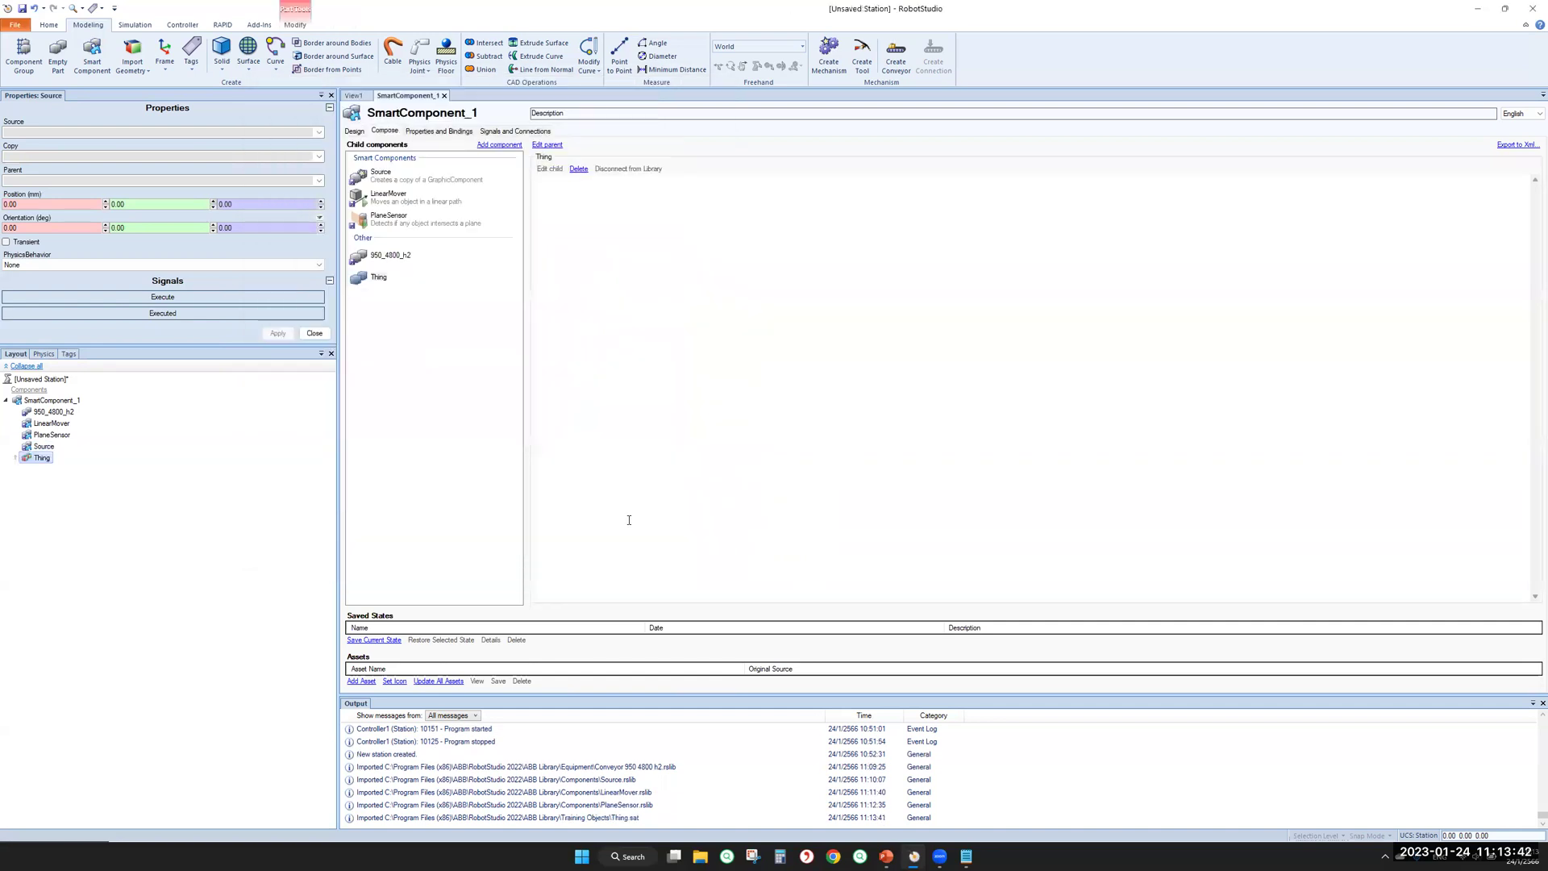
Orbit the View1 scene to check where Thing sits beside the conveyor
{"action": "left_click", "coordinate": [353, 95]}
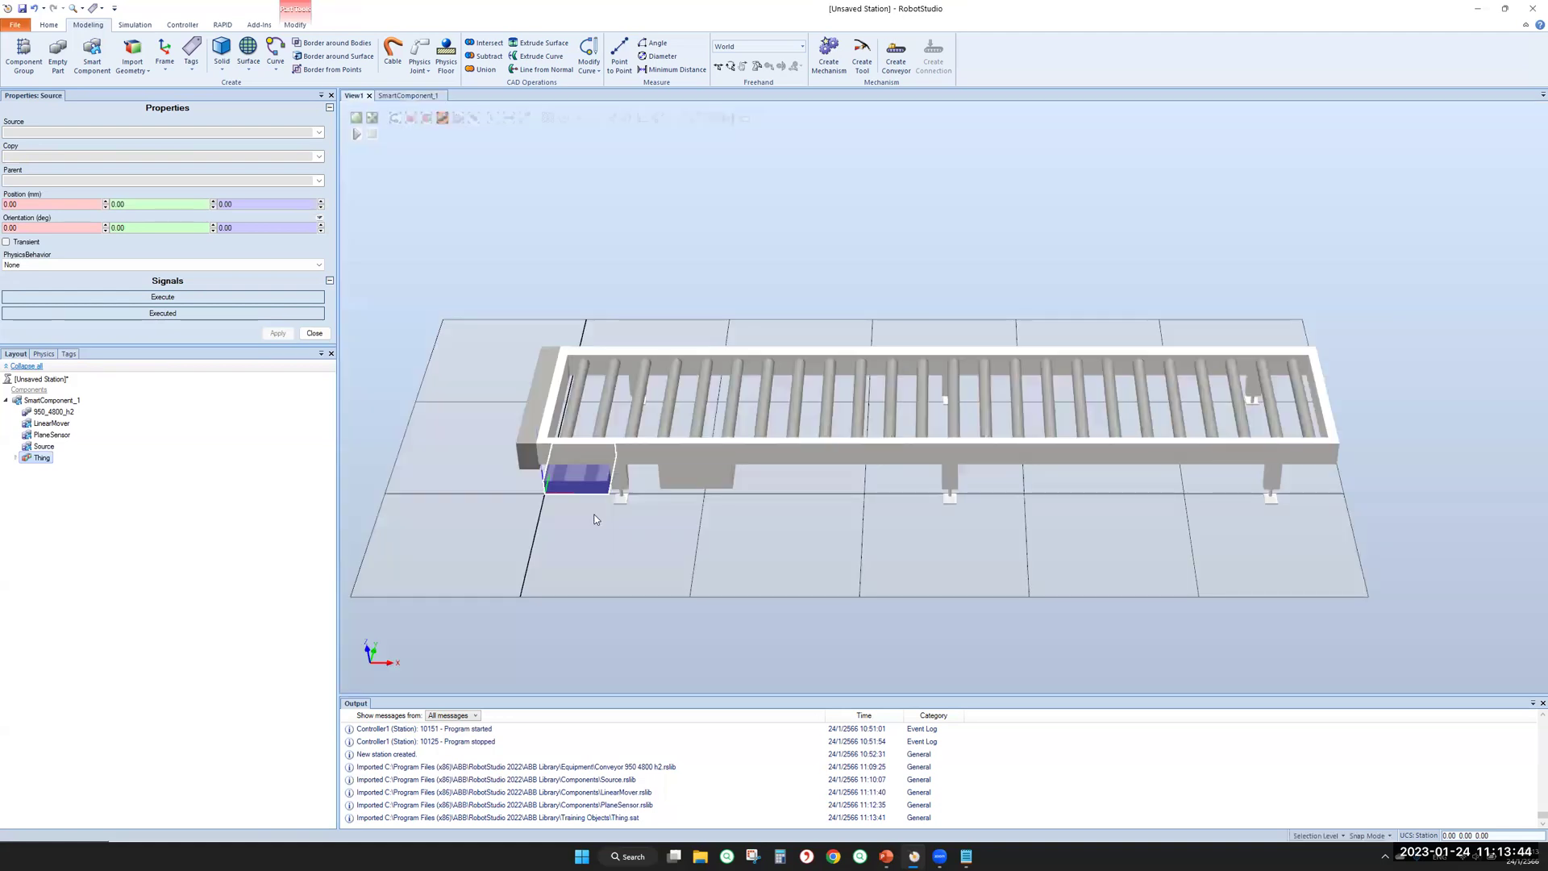
{"action": "left_click_drag", "start_coordinate": [631, 535], "coordinate": [649, 503], "text": "ctrl+shift"}
{"action": "left_click_drag", "start_coordinate": [653, 577], "coordinate": [557, 523], "text": "ctrl+shift"}
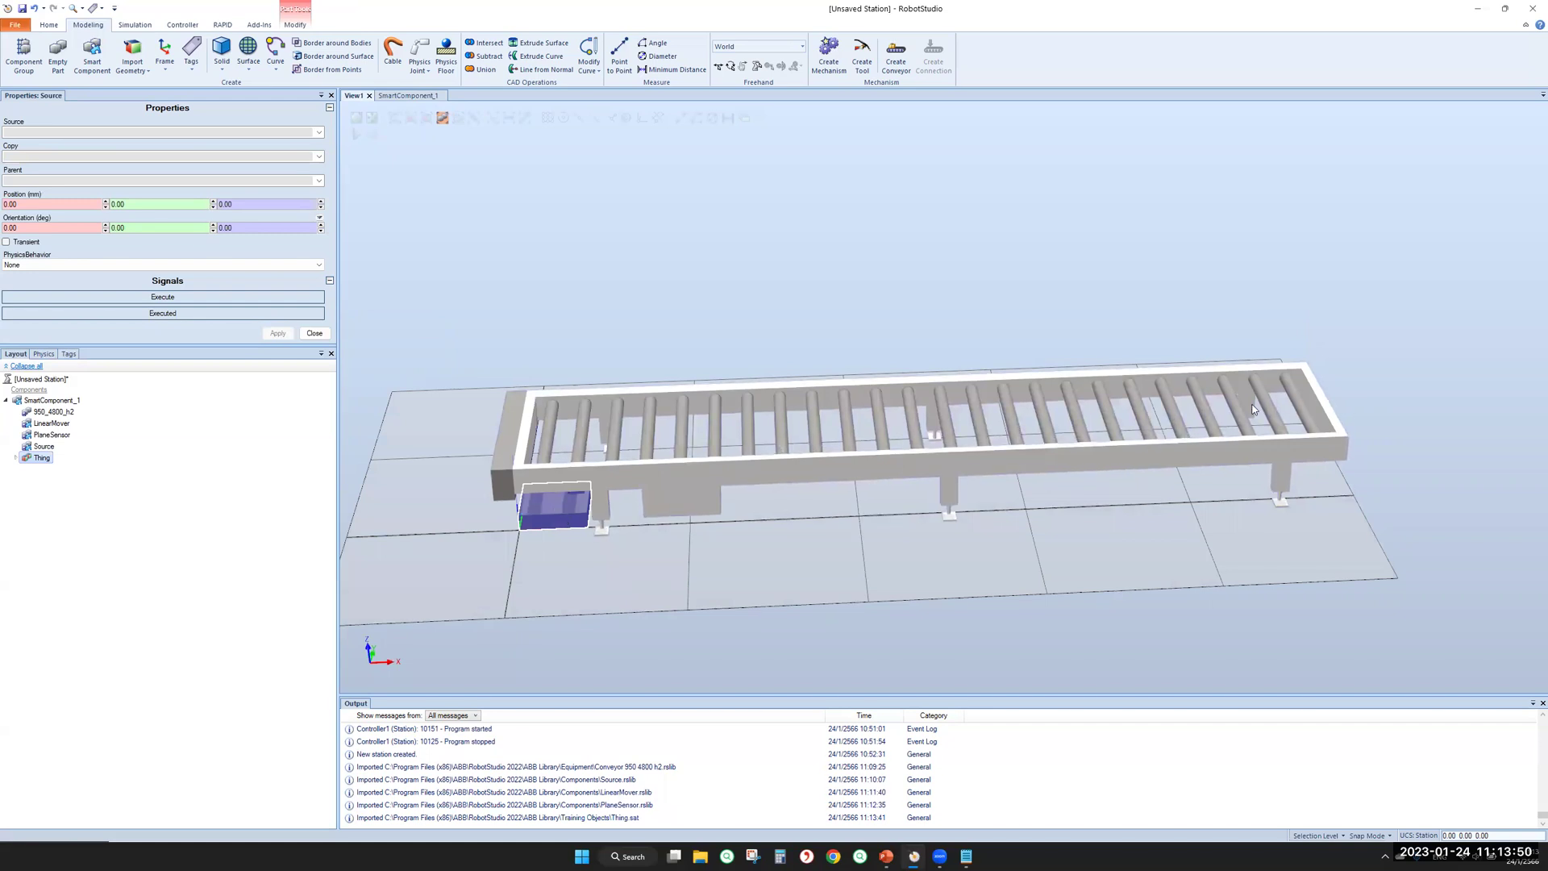
{"action": "left_click", "coordinate": [408, 95]}
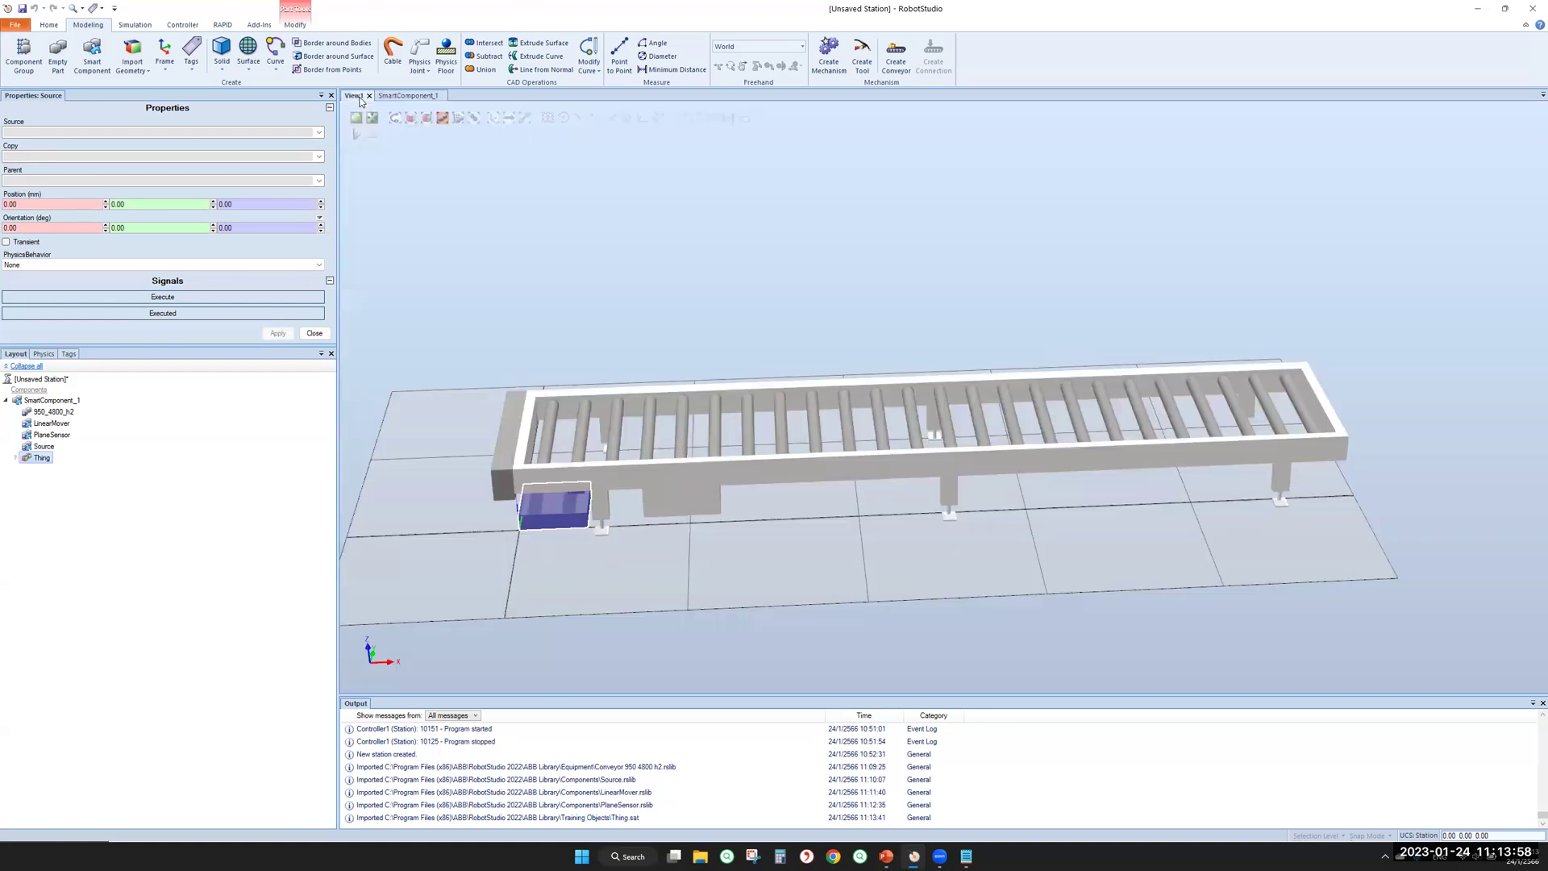
{"action": "left_click", "coordinate": [359, 95]}
Rearrange the Source, PlaneSensor and LinearMover blocks in the Design block diagram
{"action": "left_click", "coordinate": [409, 96]}
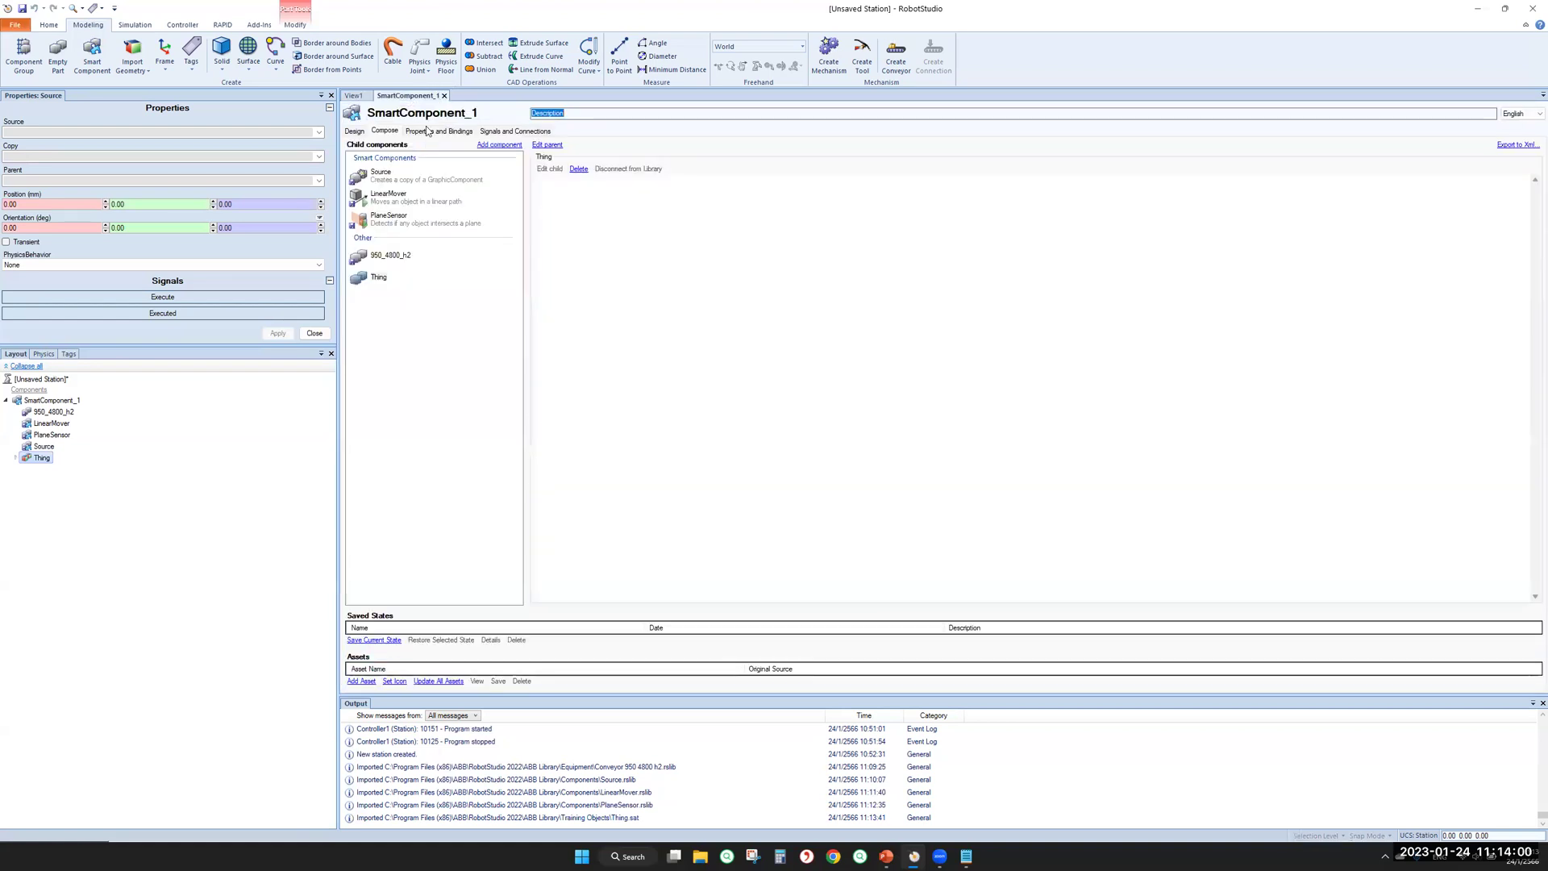
{"action": "left_click", "coordinate": [355, 132]}
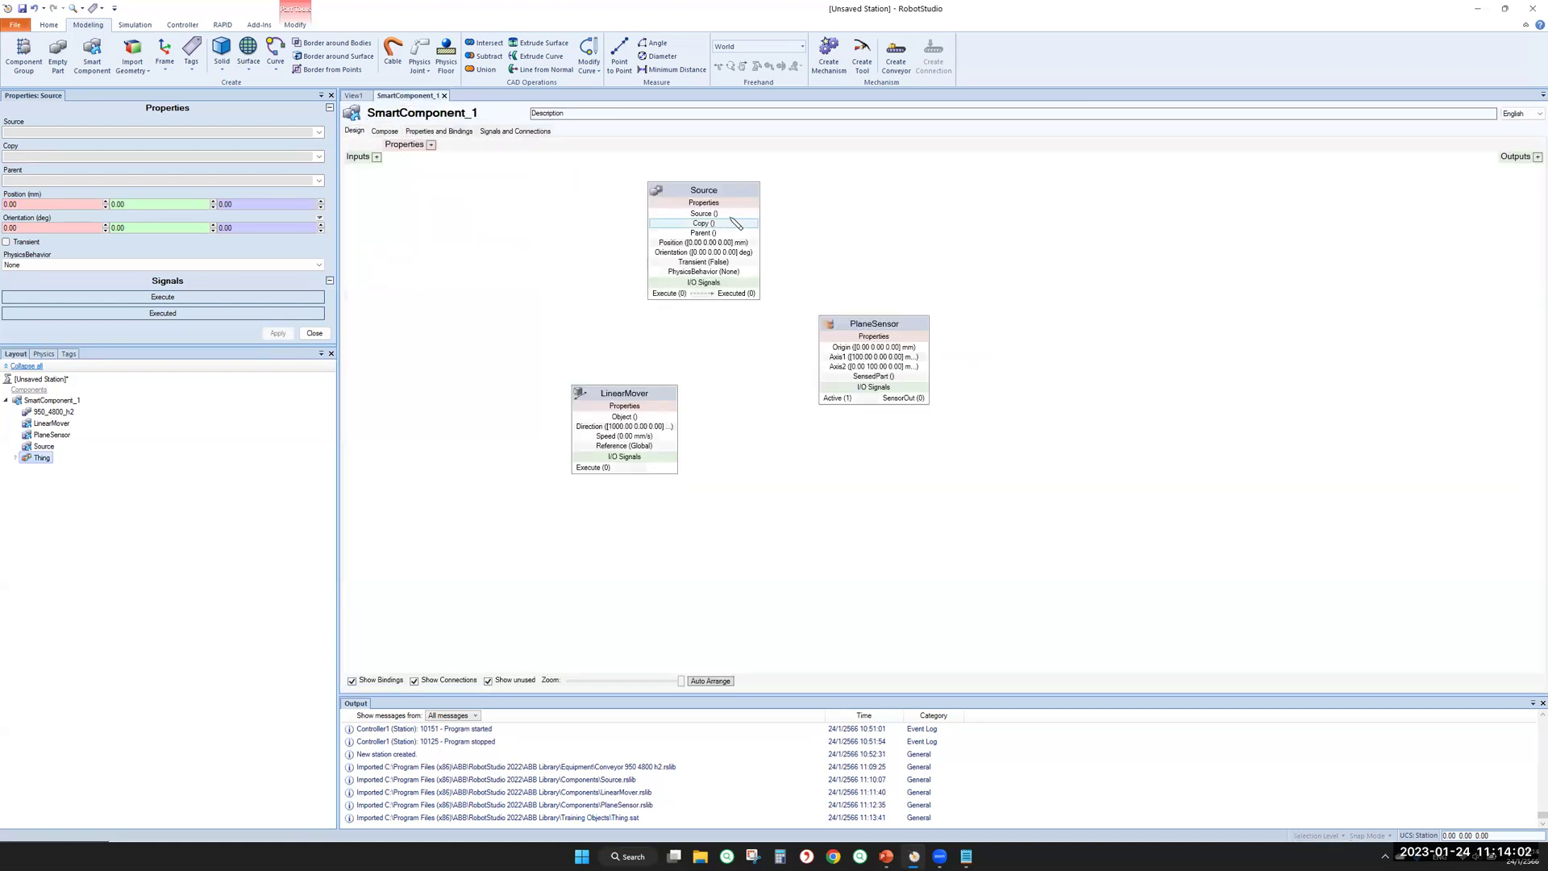
{"action": "left_click", "coordinate": [682, 181]}
{"action": "left_click_drag", "start_coordinate": [682, 180], "coordinate": [657, 171]}
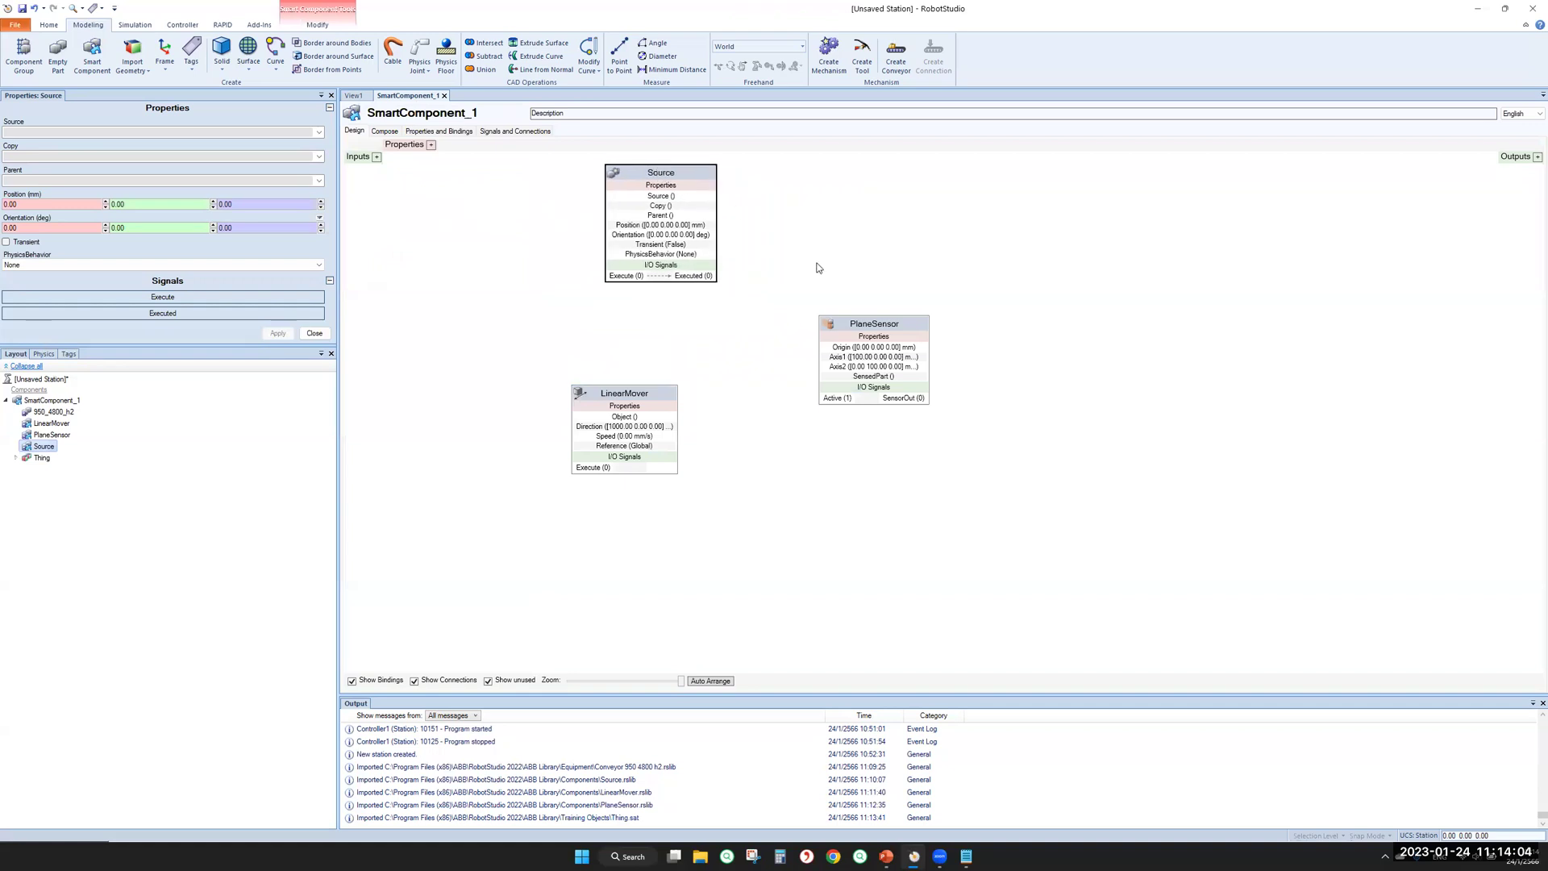
{"action": "left_click_drag", "start_coordinate": [856, 324], "coordinate": [896, 296]}
{"action": "left_click_drag", "start_coordinate": [635, 396], "coordinate": [707, 362]}
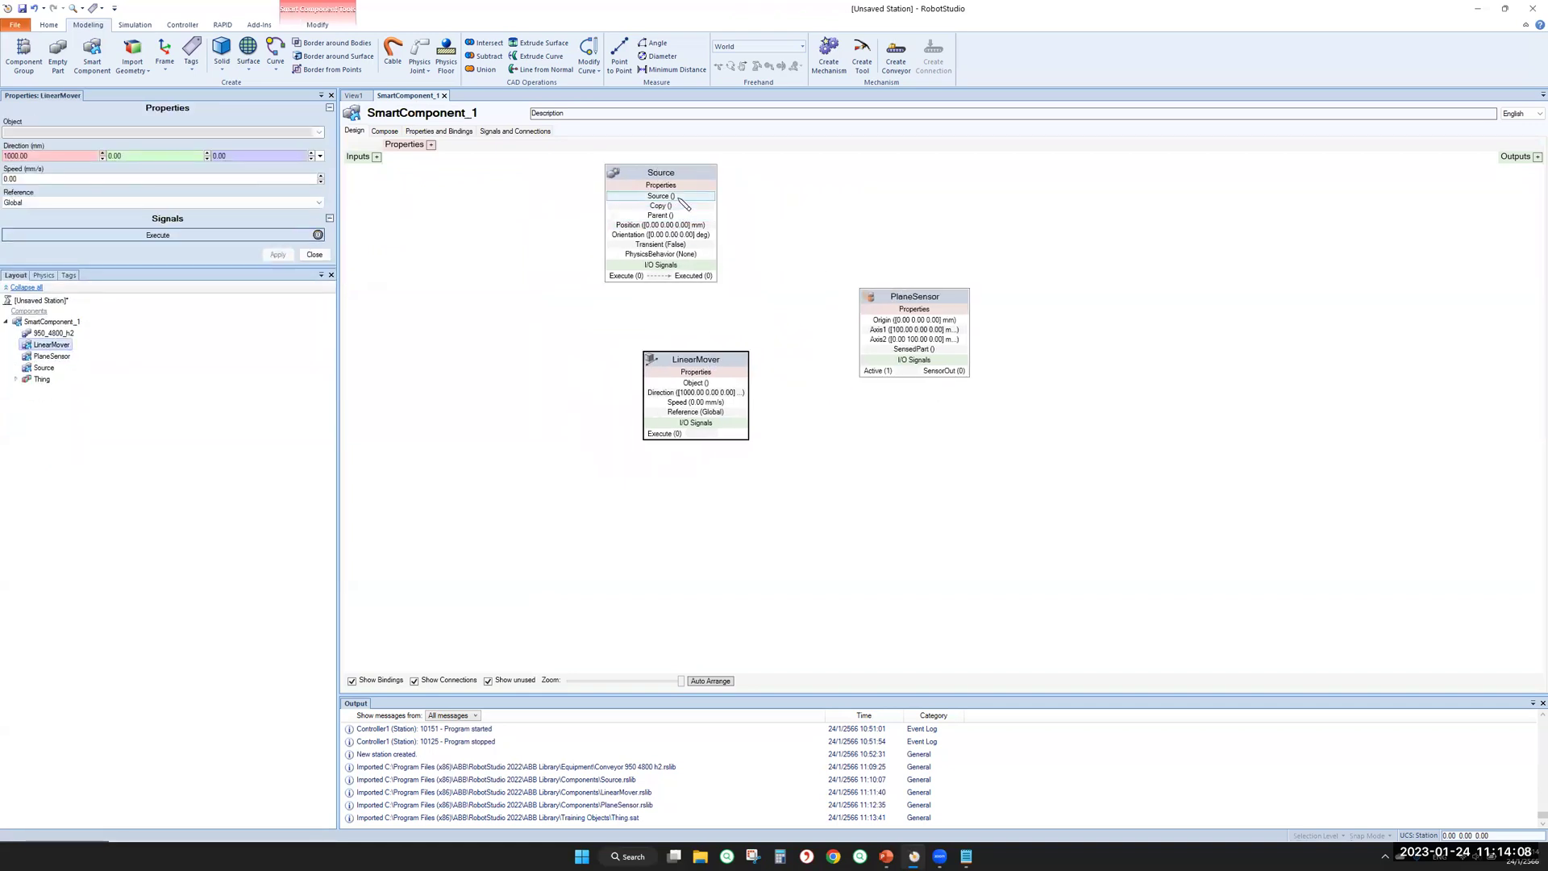
Set the Source block's Source property to Thing (SmartComponent_1) and apply it
{"action": "left_click", "coordinate": [645, 174]}
{"action": "left_click", "coordinate": [318, 133]}
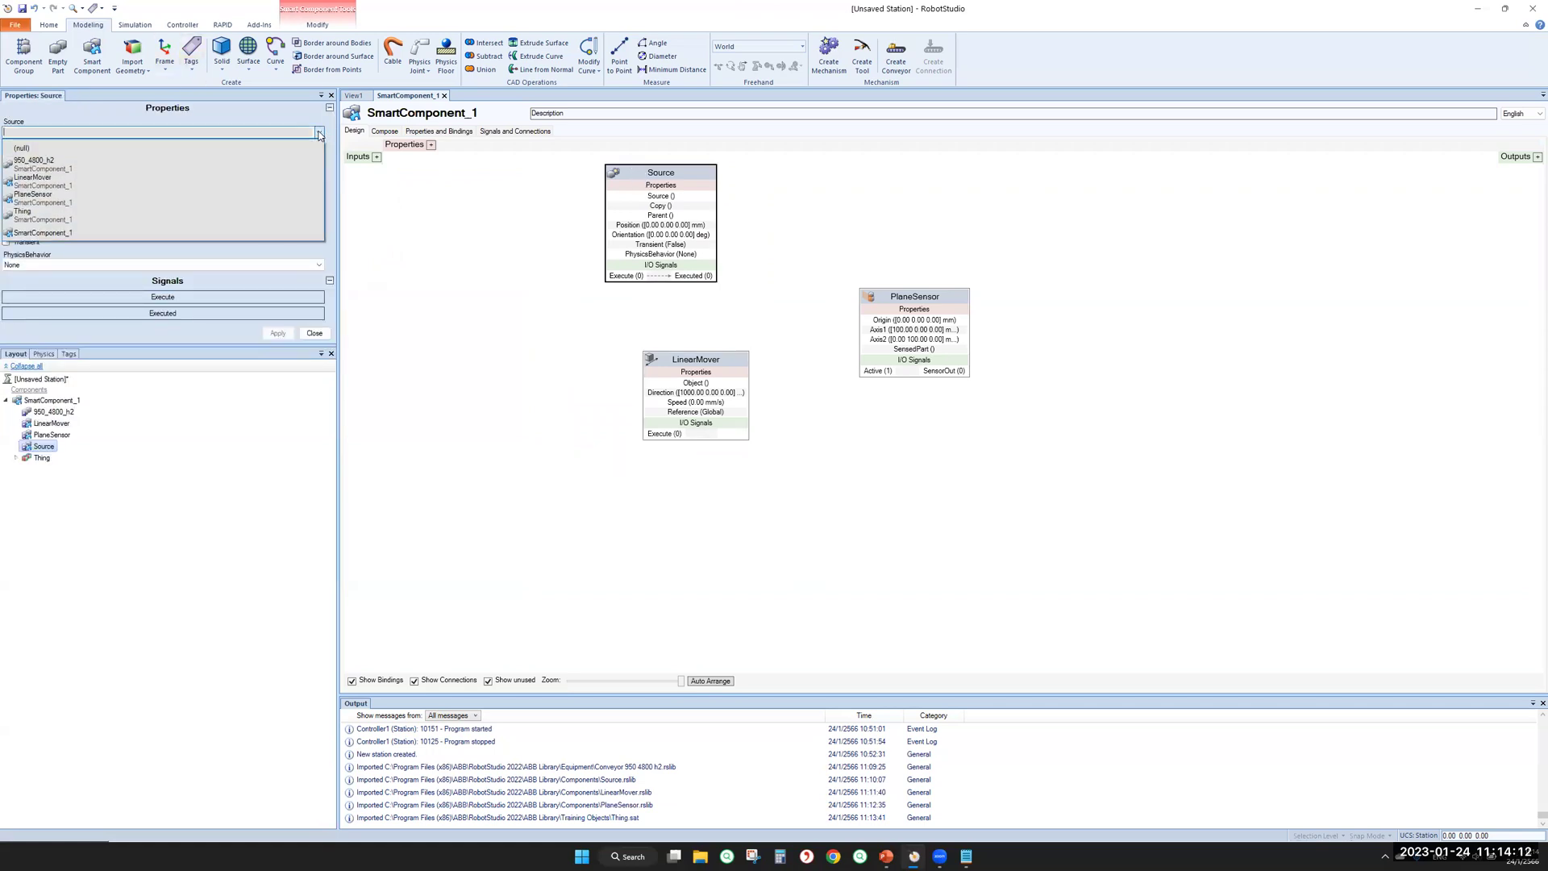
{"action": "left_click", "coordinate": [121, 216]}
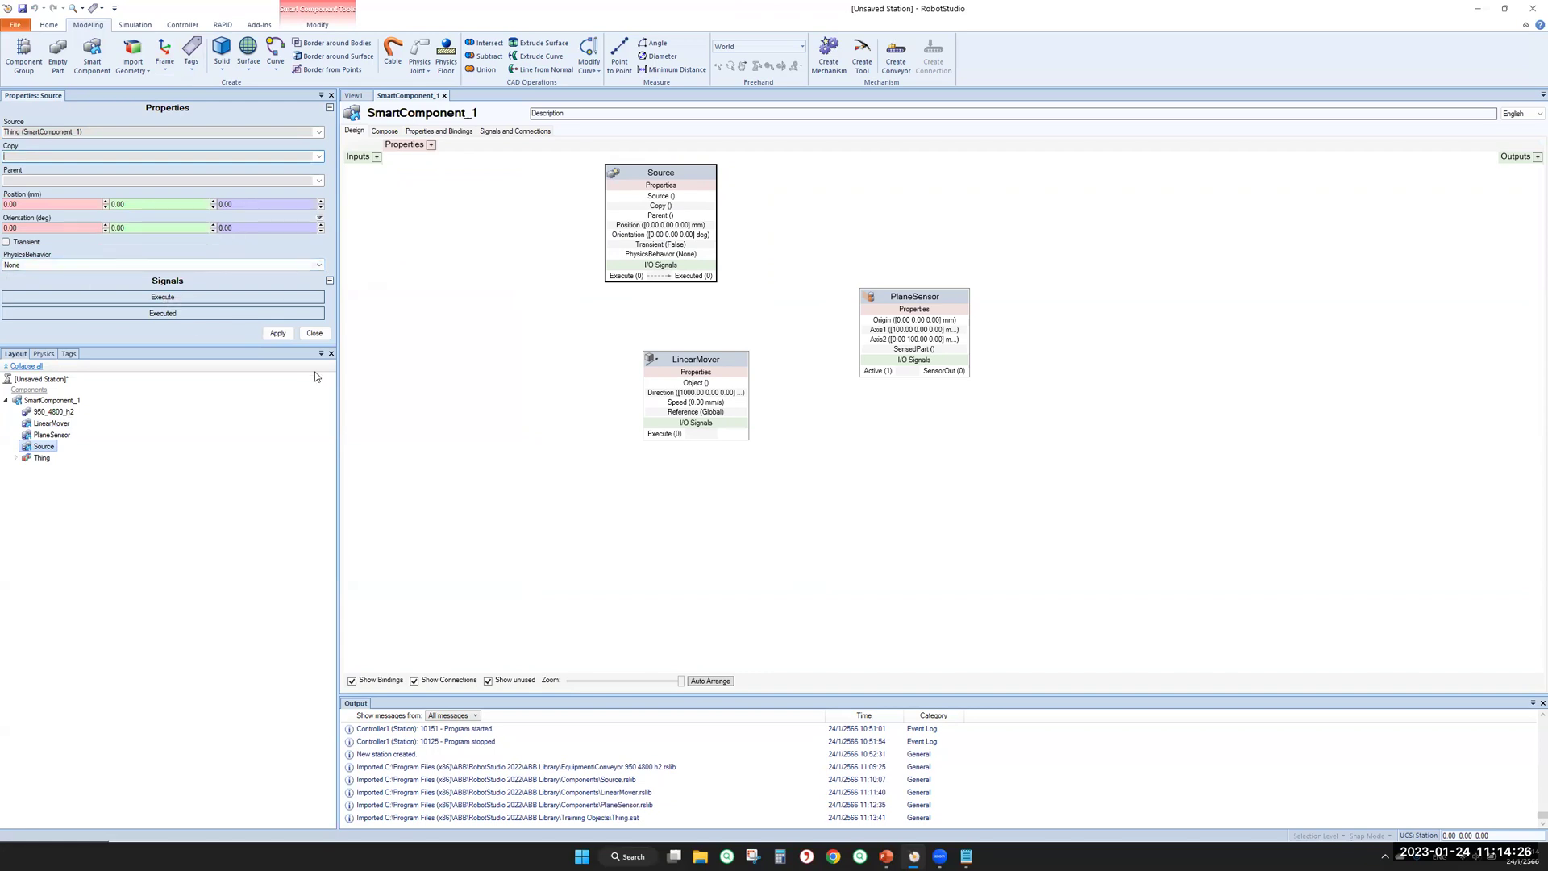
{"action": "left_click", "coordinate": [282, 334]}
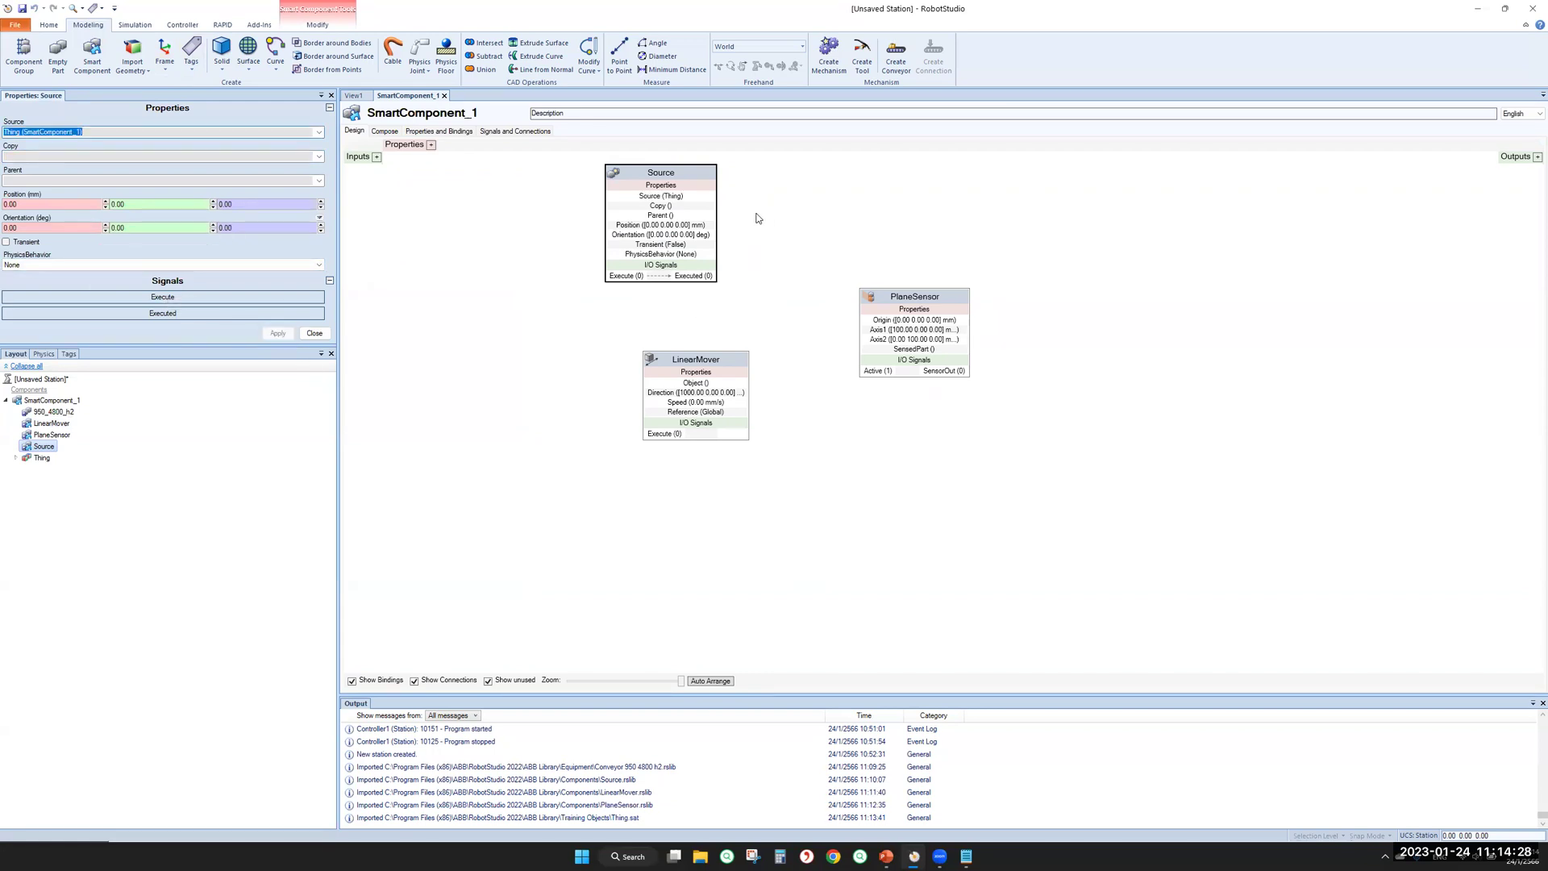
Put PlaneSensor below and LinearMover right of Source, then bind Source's Copy to LinearMover's Object
{"action": "left_click_drag", "start_coordinate": [895, 292], "coordinate": [839, 215]}
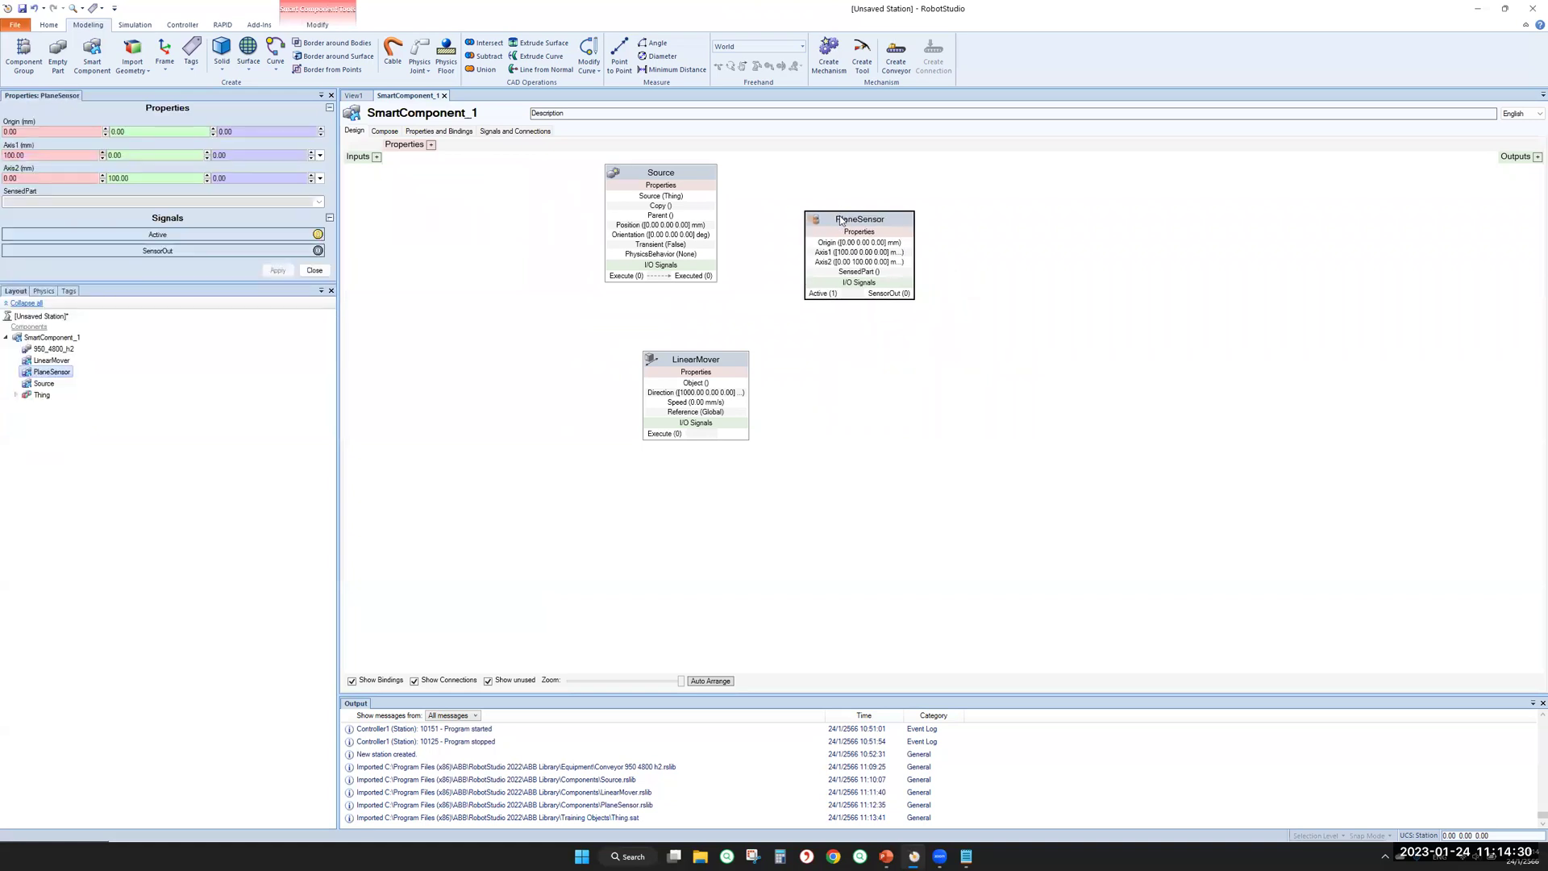
{"action": "left_click_drag", "start_coordinate": [844, 309], "coordinate": [794, 440]}
{"action": "left_click_drag", "start_coordinate": [709, 367], "coordinate": [886, 223]}
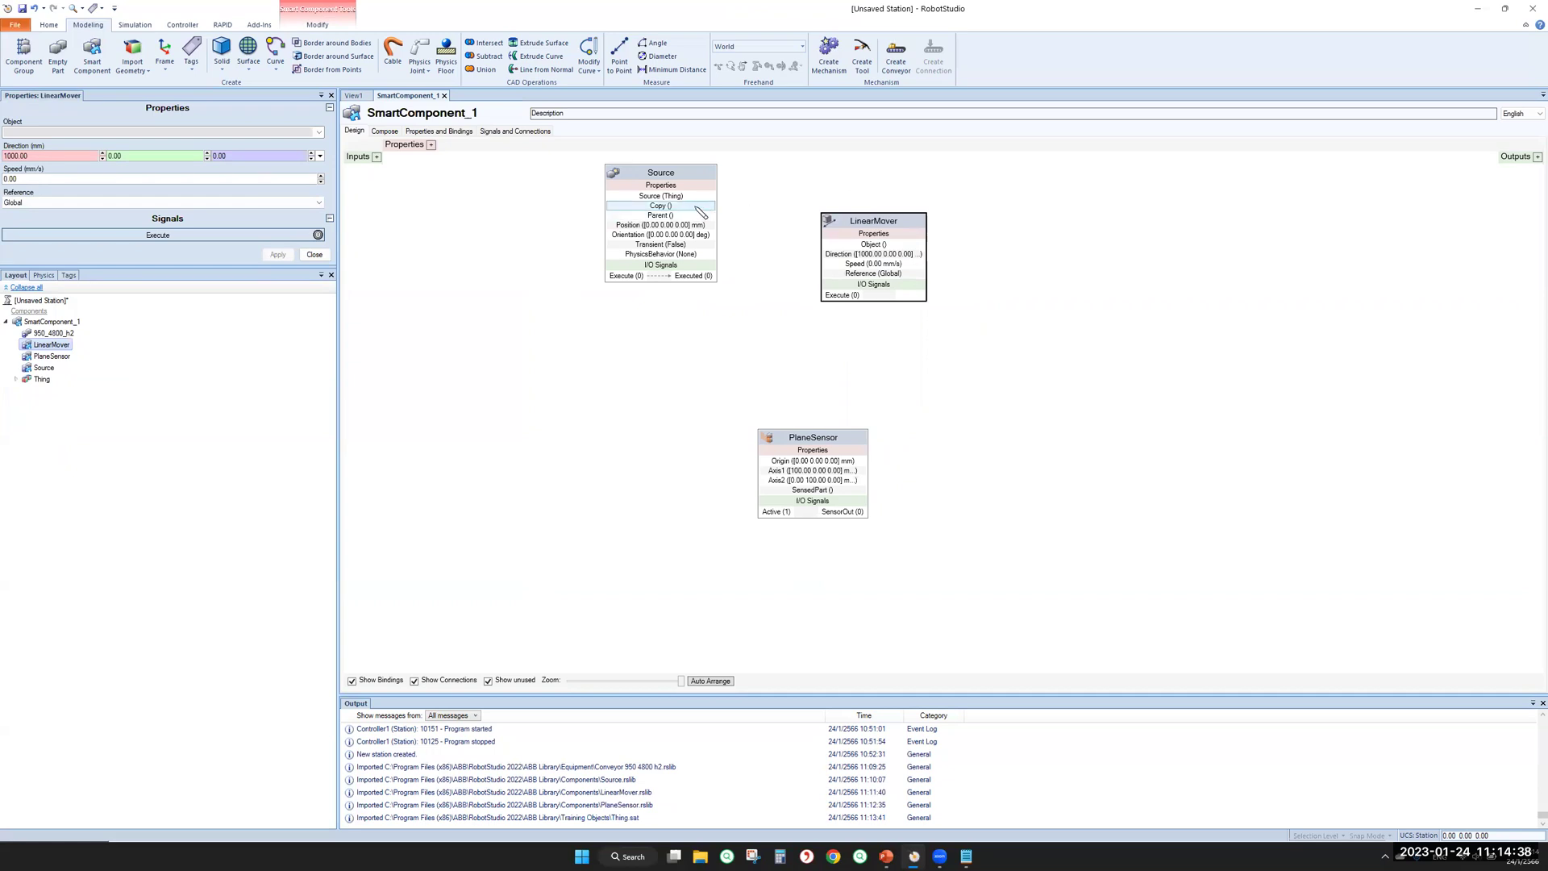
{"action": "left_click_drag", "start_coordinate": [698, 208], "coordinate": [839, 245]}
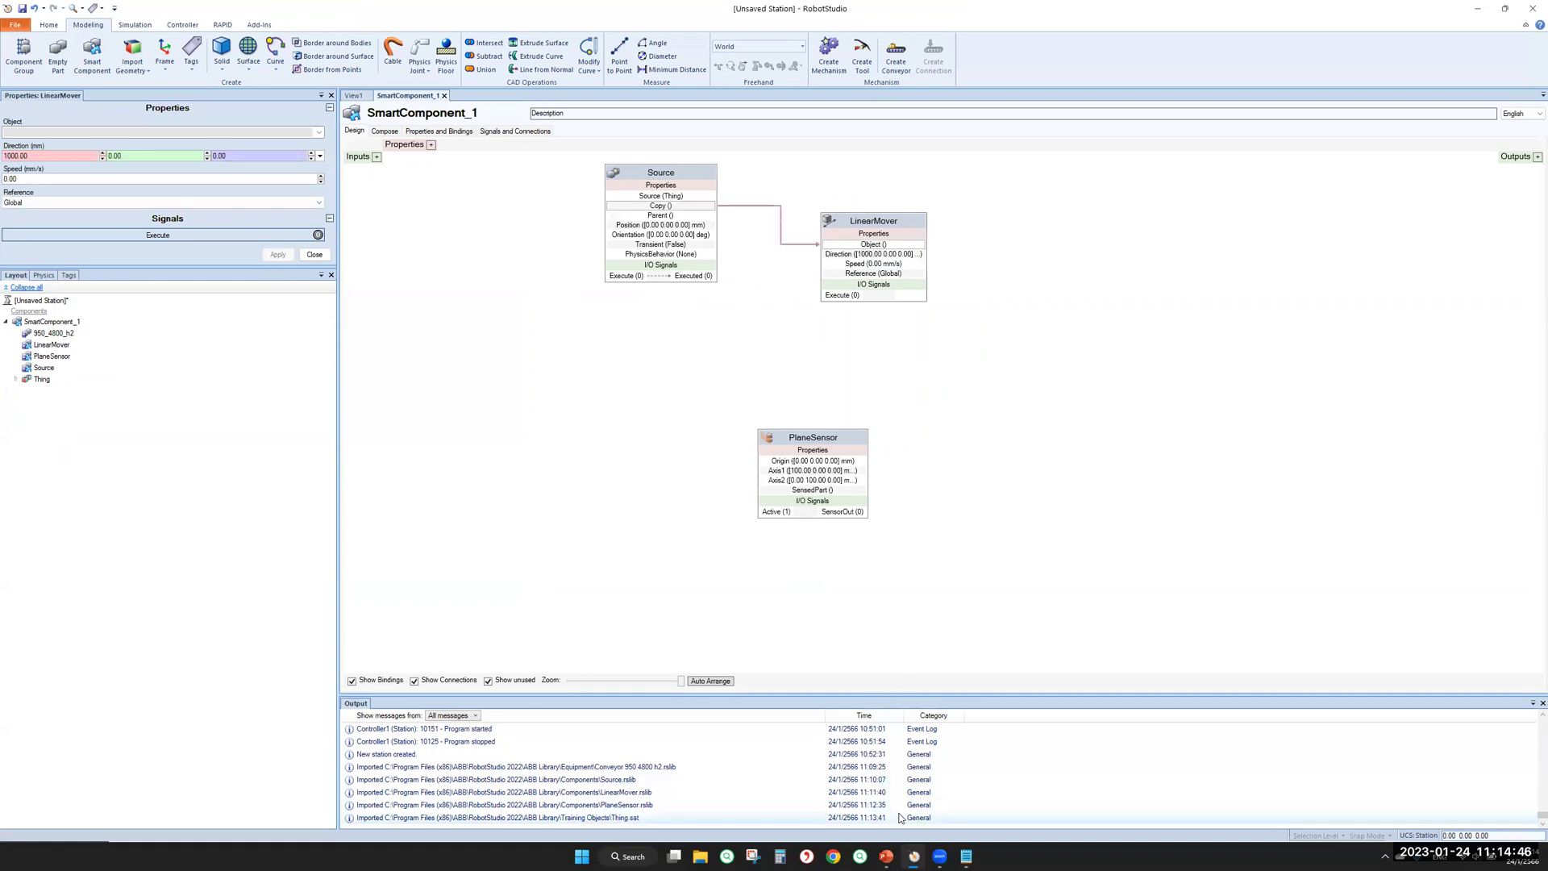
Show the Conveyor slide in PowerPoint, then return to RobotStudio's View1 3D station view
{"action": "left_click", "coordinate": [915, 856]}
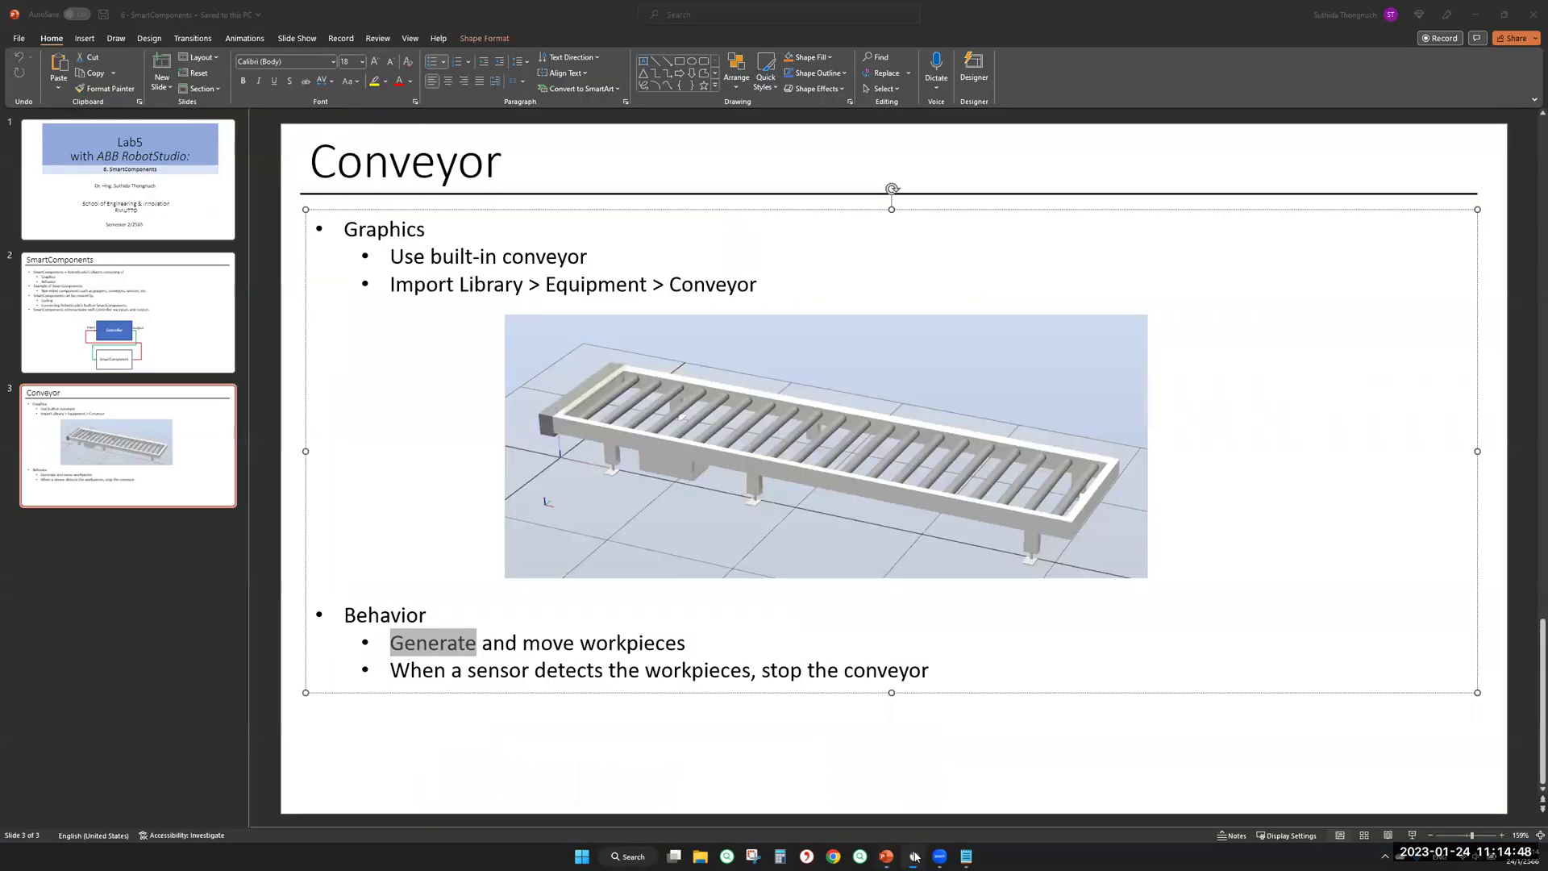
{"action": "key", "text": "alt+Tab"}
{"action": "left_click", "coordinate": [352, 95]}
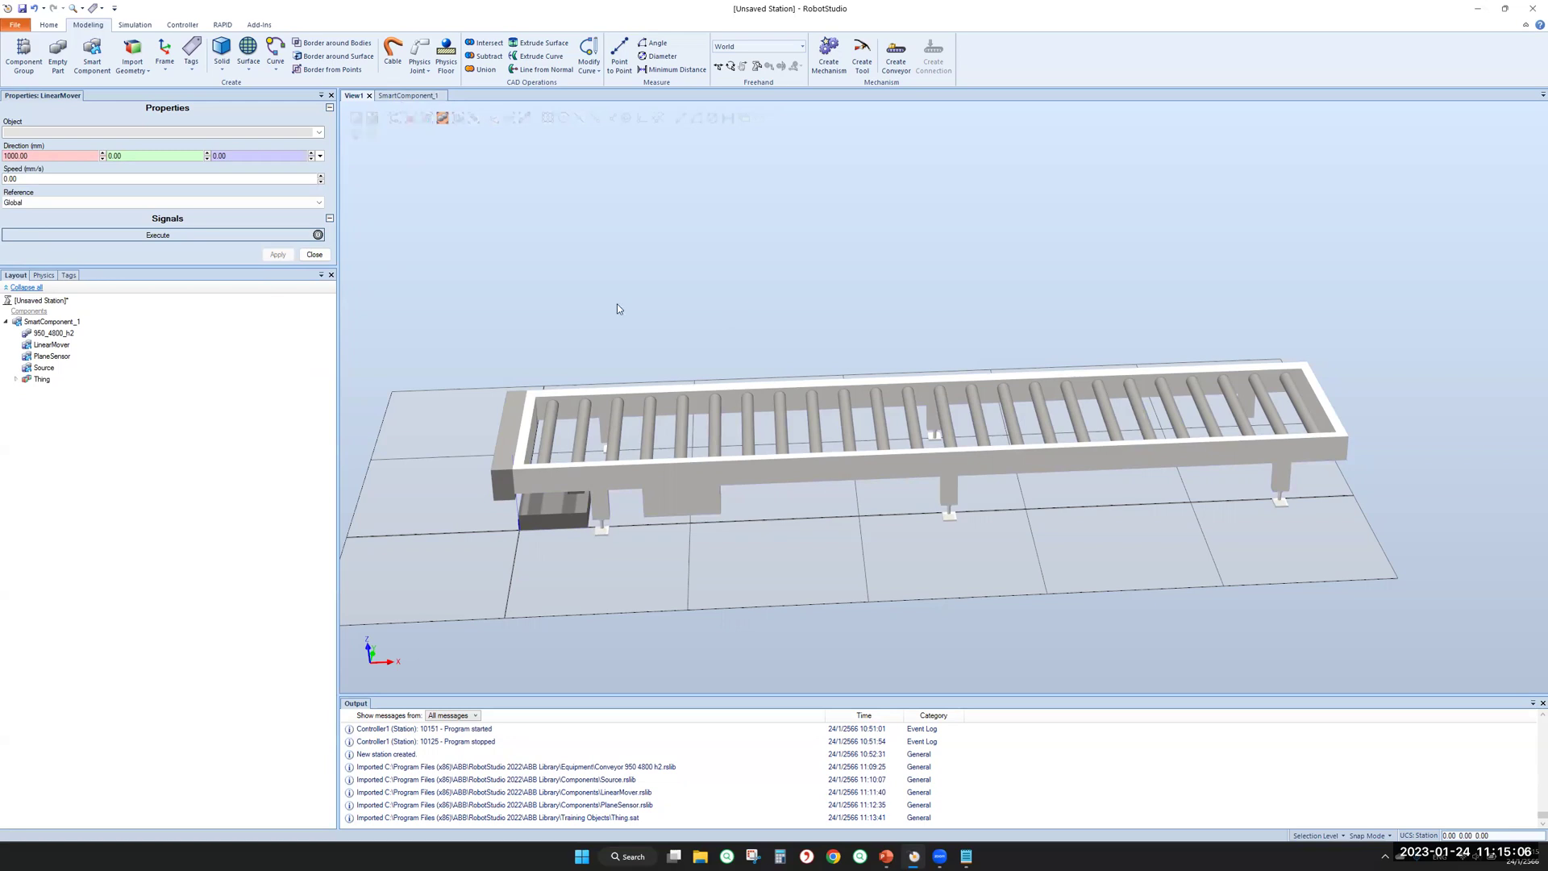
List SmartComponent_1's child components: Source, LinearMover, PlaneSensor, the conveyor and Thing
{"action": "left_click", "coordinate": [393, 97]}
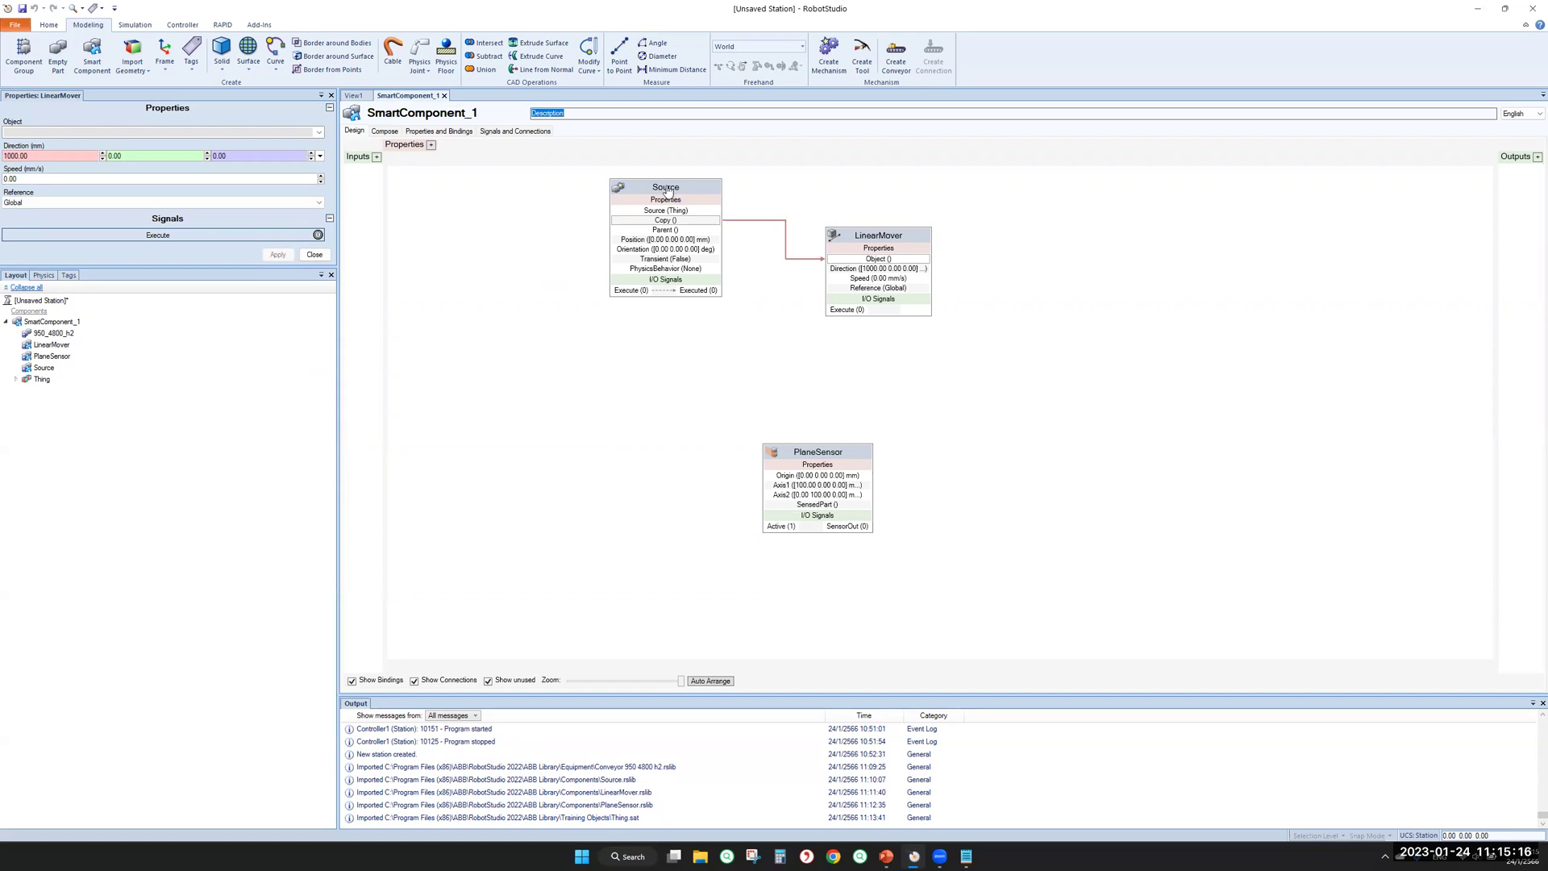
{"action": "left_click", "coordinate": [386, 132]}
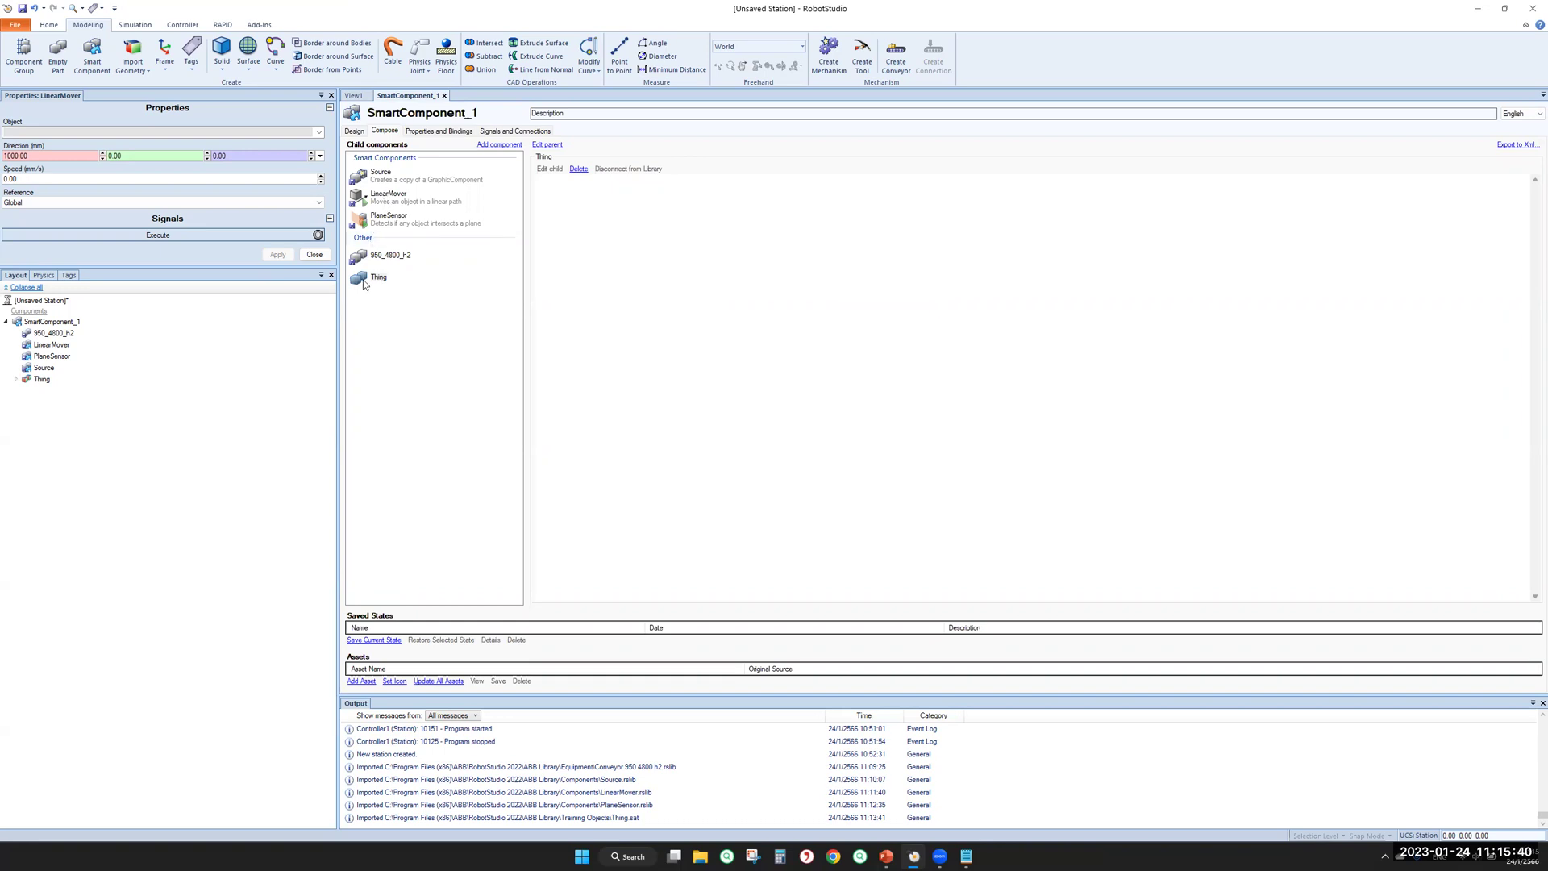
Read the Source child component's description, then return to the Design block diagram
{"action": "left_click", "coordinate": [388, 179]}
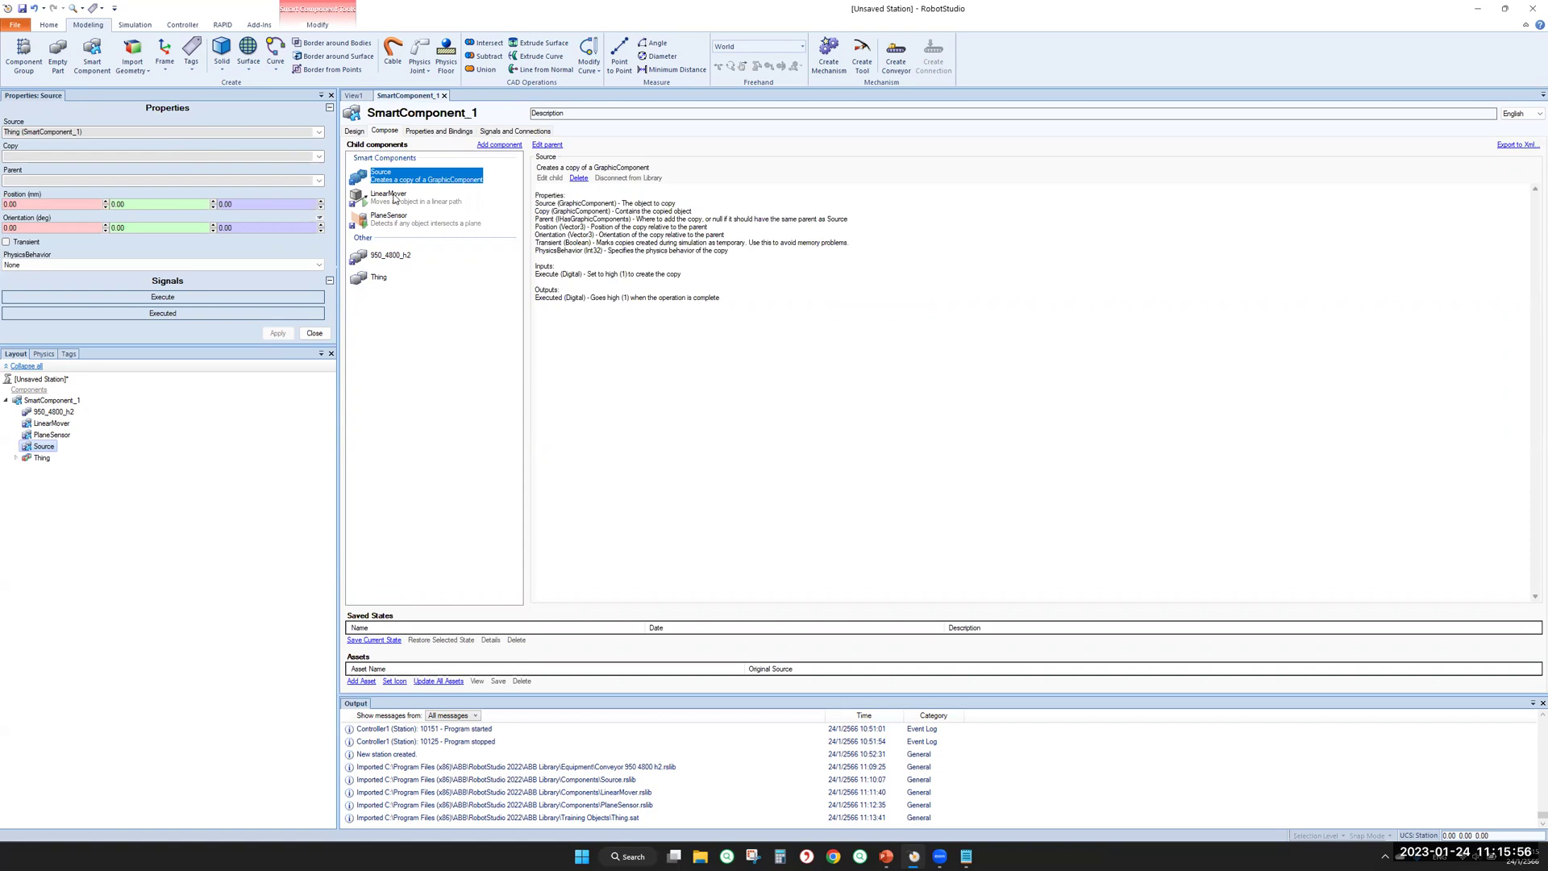
{"action": "left_click", "coordinate": [354, 132]}
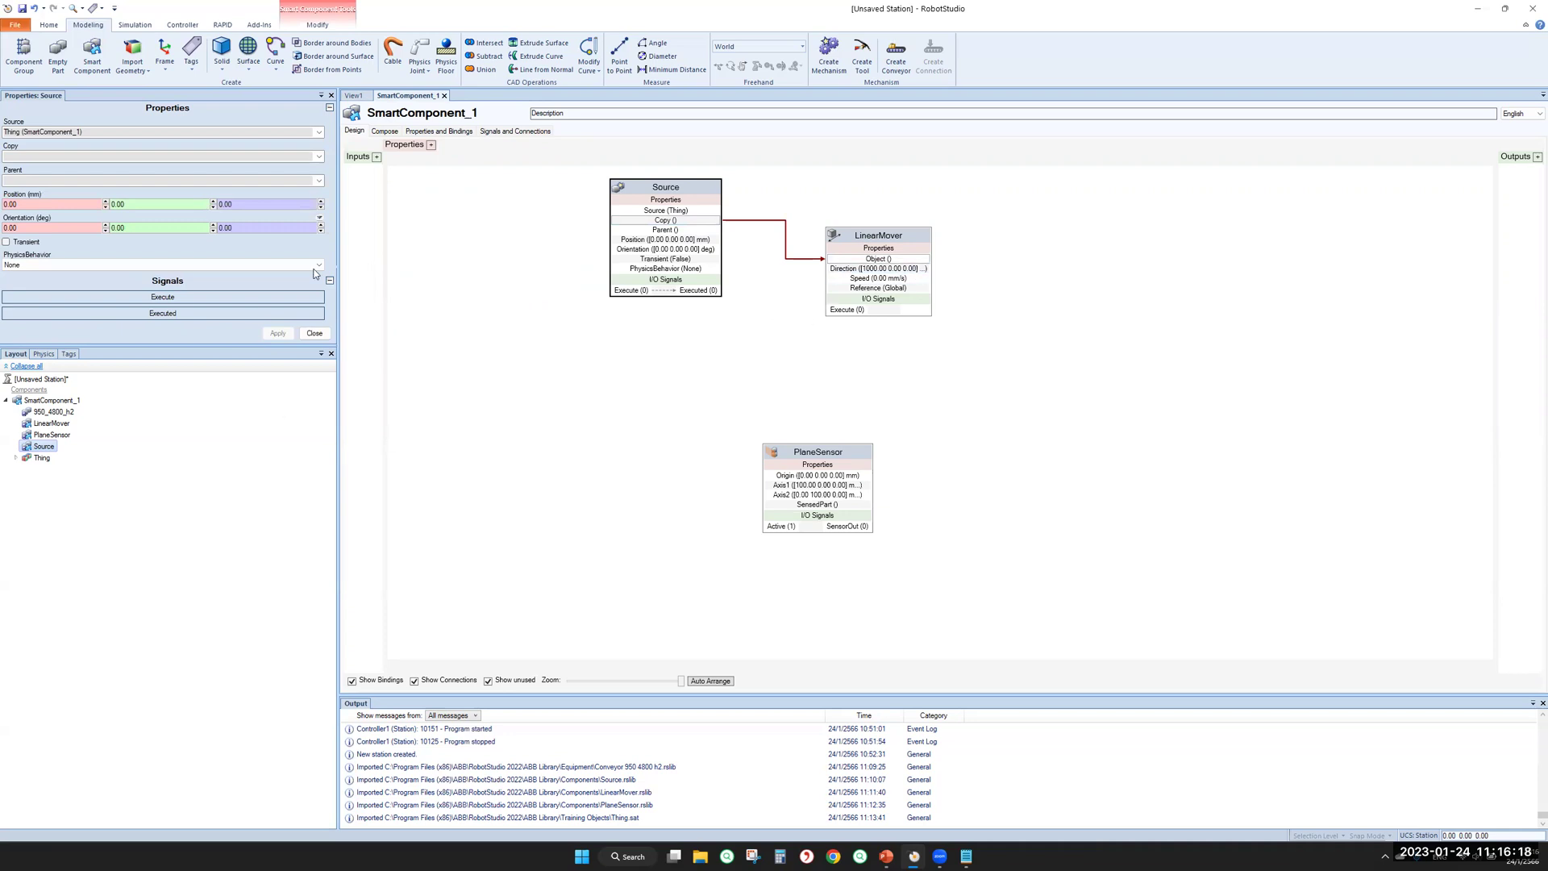
Bring PowerPoint forward on slide 2, the Controller–SmartComponent input/output diagram
{"action": "left_click", "coordinate": [911, 856]}
{"action": "left_click", "coordinate": [69, 335]}
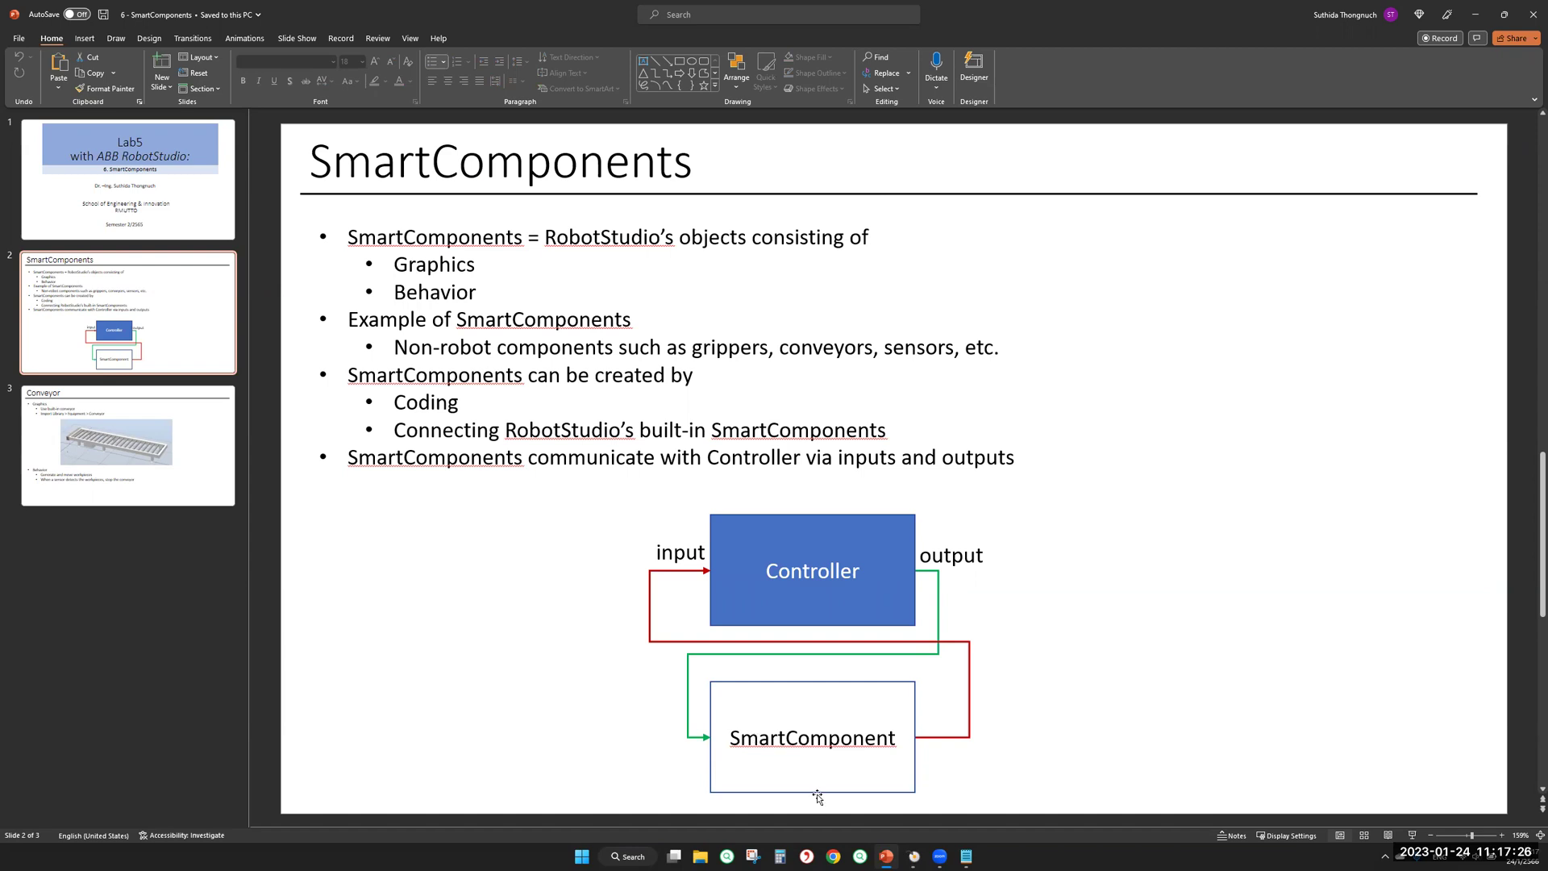
Add a digital input Turn_Conveyor_On described as 'Generate and move parts' to SmartComponent_1
{"action": "left_click", "coordinate": [917, 853]}
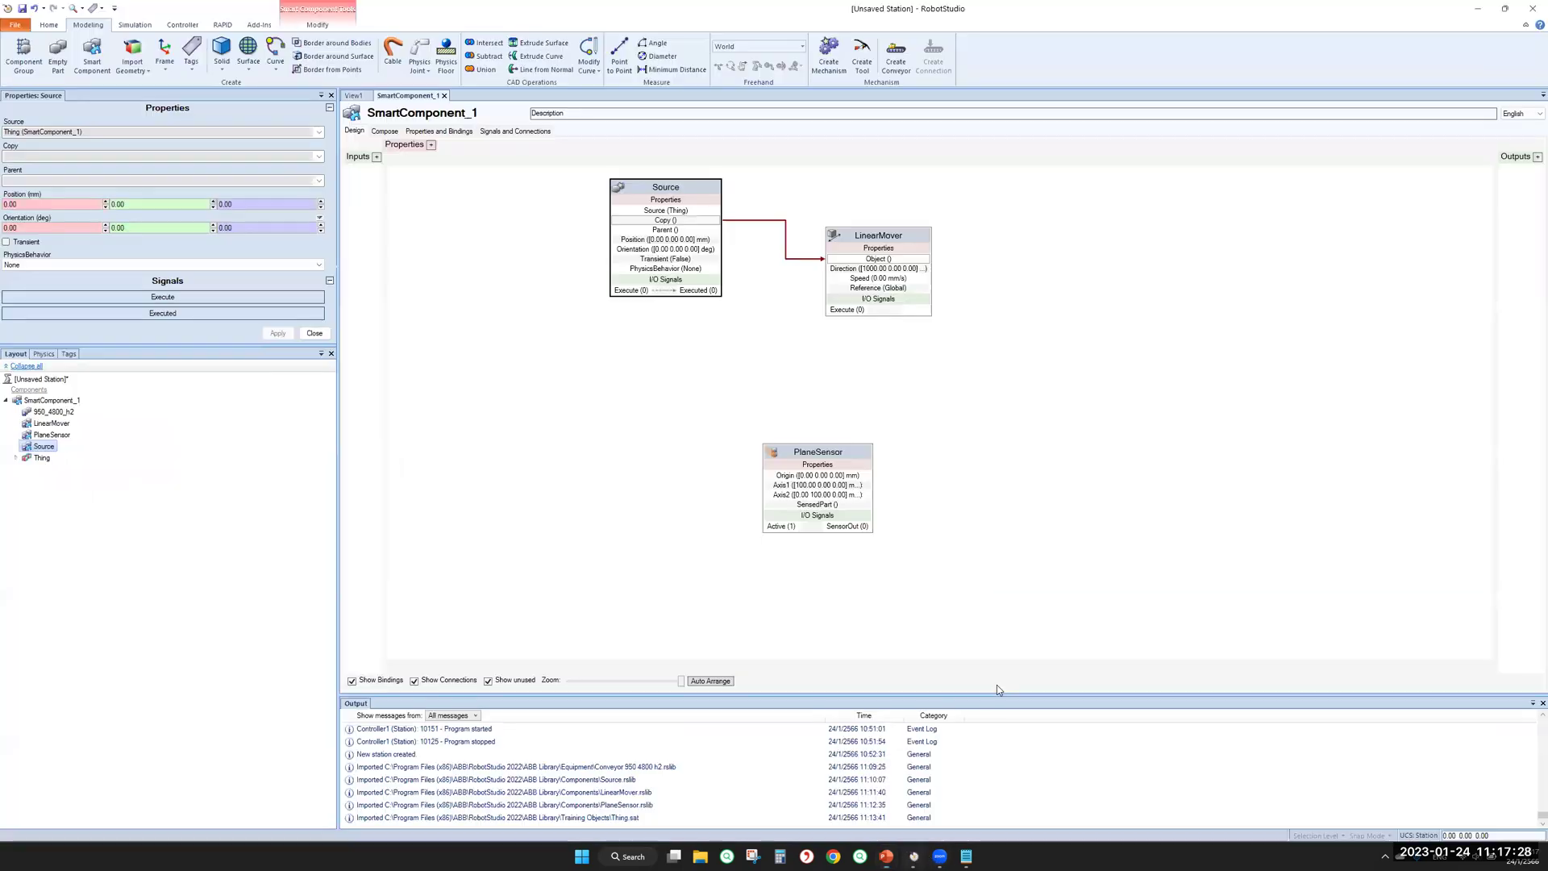
{"action": "left_click", "coordinate": [376, 157]}
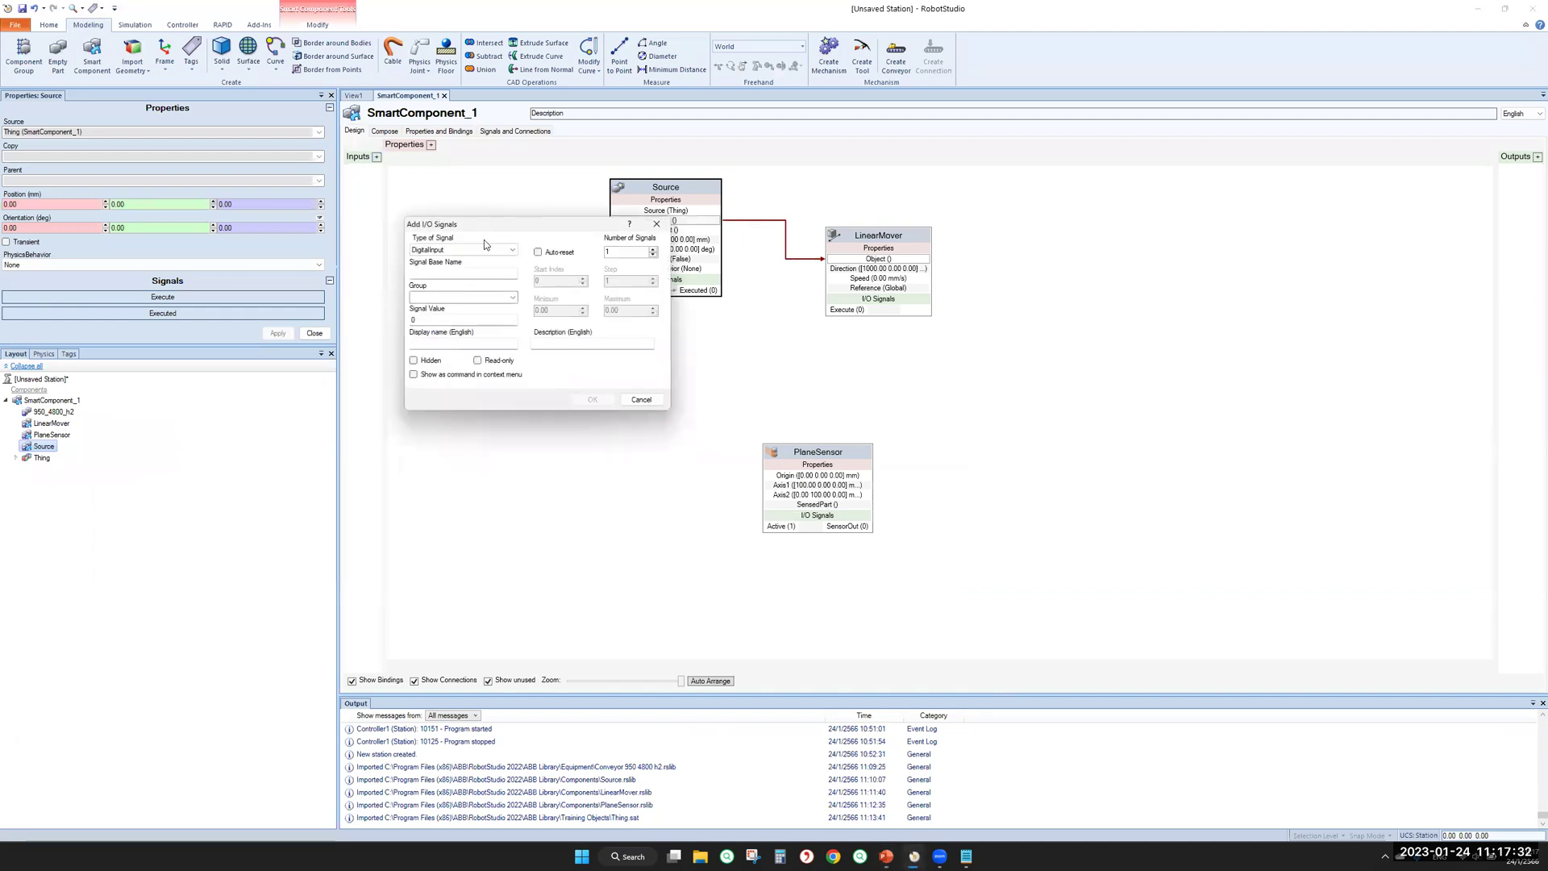
{"action": "left_click_drag", "start_coordinate": [484, 230], "coordinate": [481, 367]}
{"action": "left_click", "coordinate": [482, 412]}
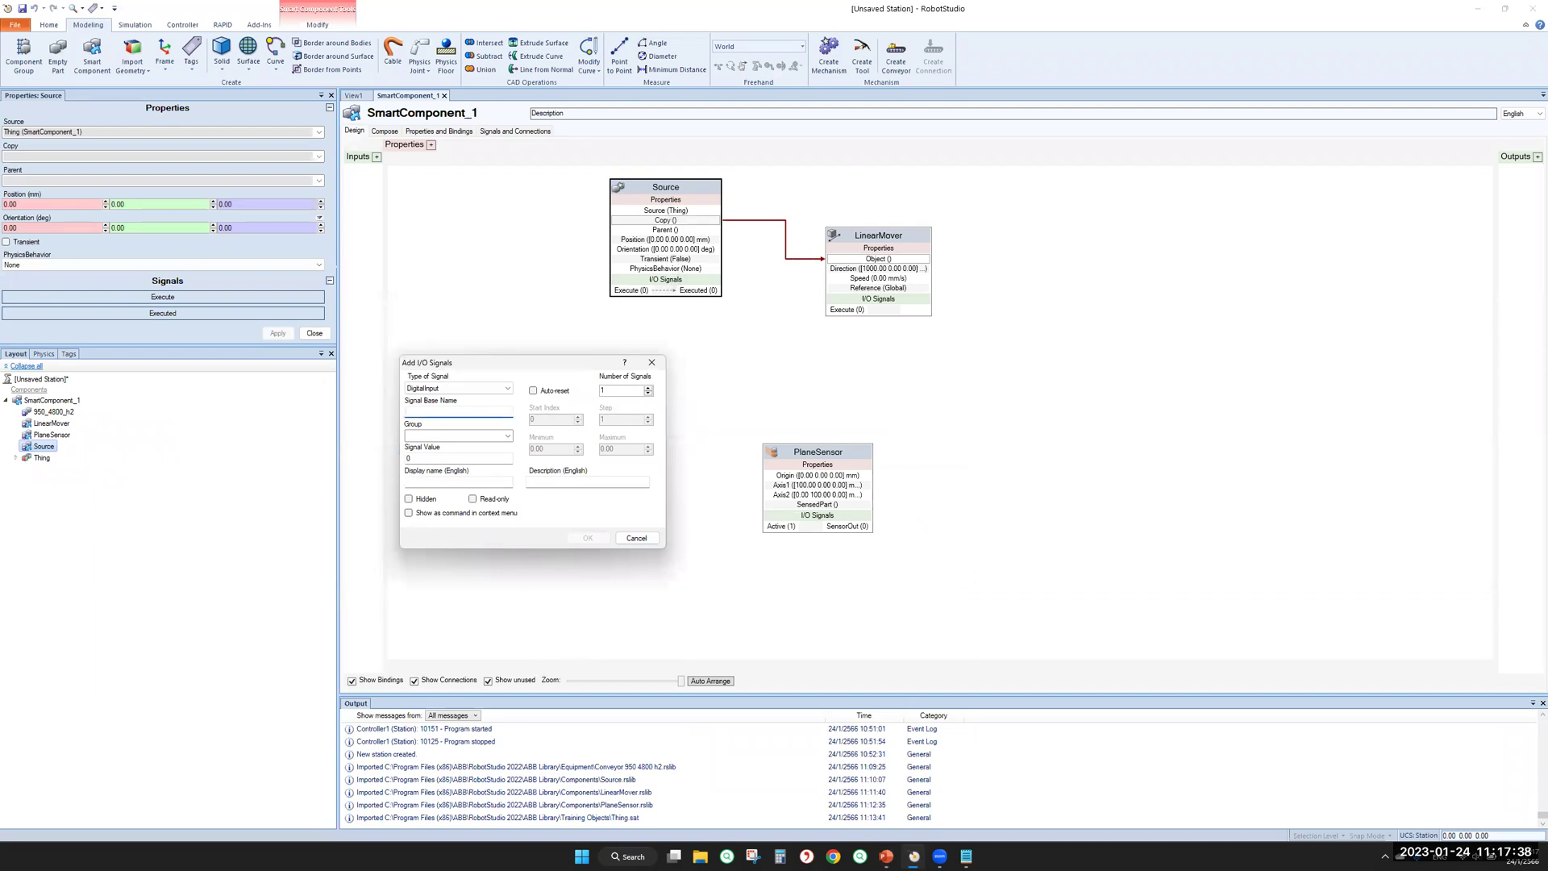
{"action": "type", "text": "Turn_Conveyor_On"}
{"action": "left_click", "coordinate": [550, 481]}
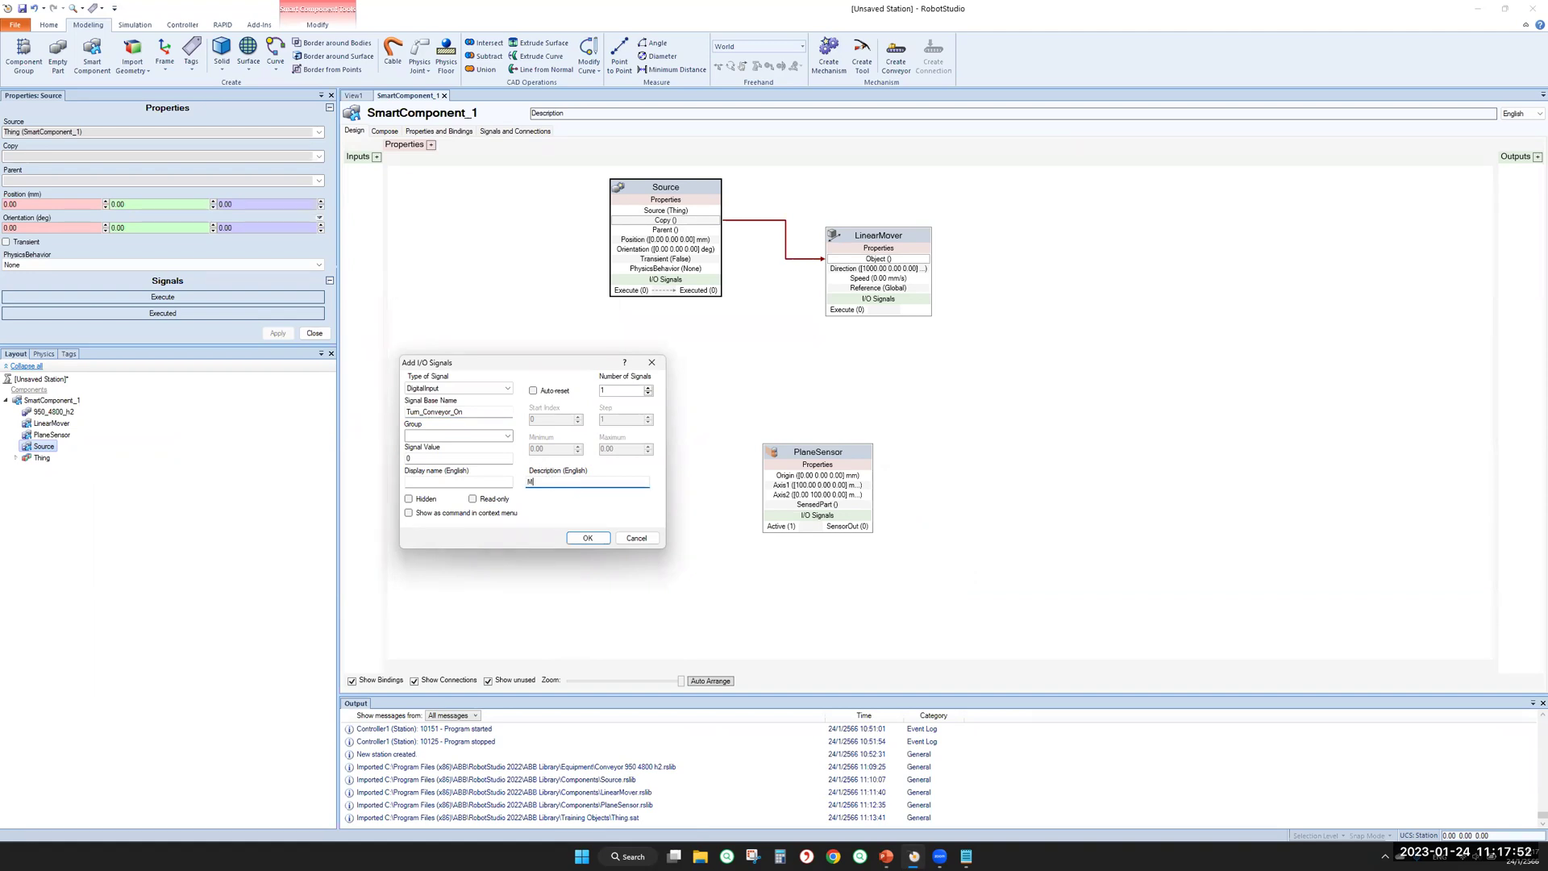
{"action": "type", "text": "Generate par"}
{"action": "key", "text": "BackSpace"}
{"action": "key", "text": "BackSpace"}
{"action": "key", "text": "BackSpace"}
{"action": "type", "text": "and move par"}
{"action": "left_click", "coordinate": [588, 537]}
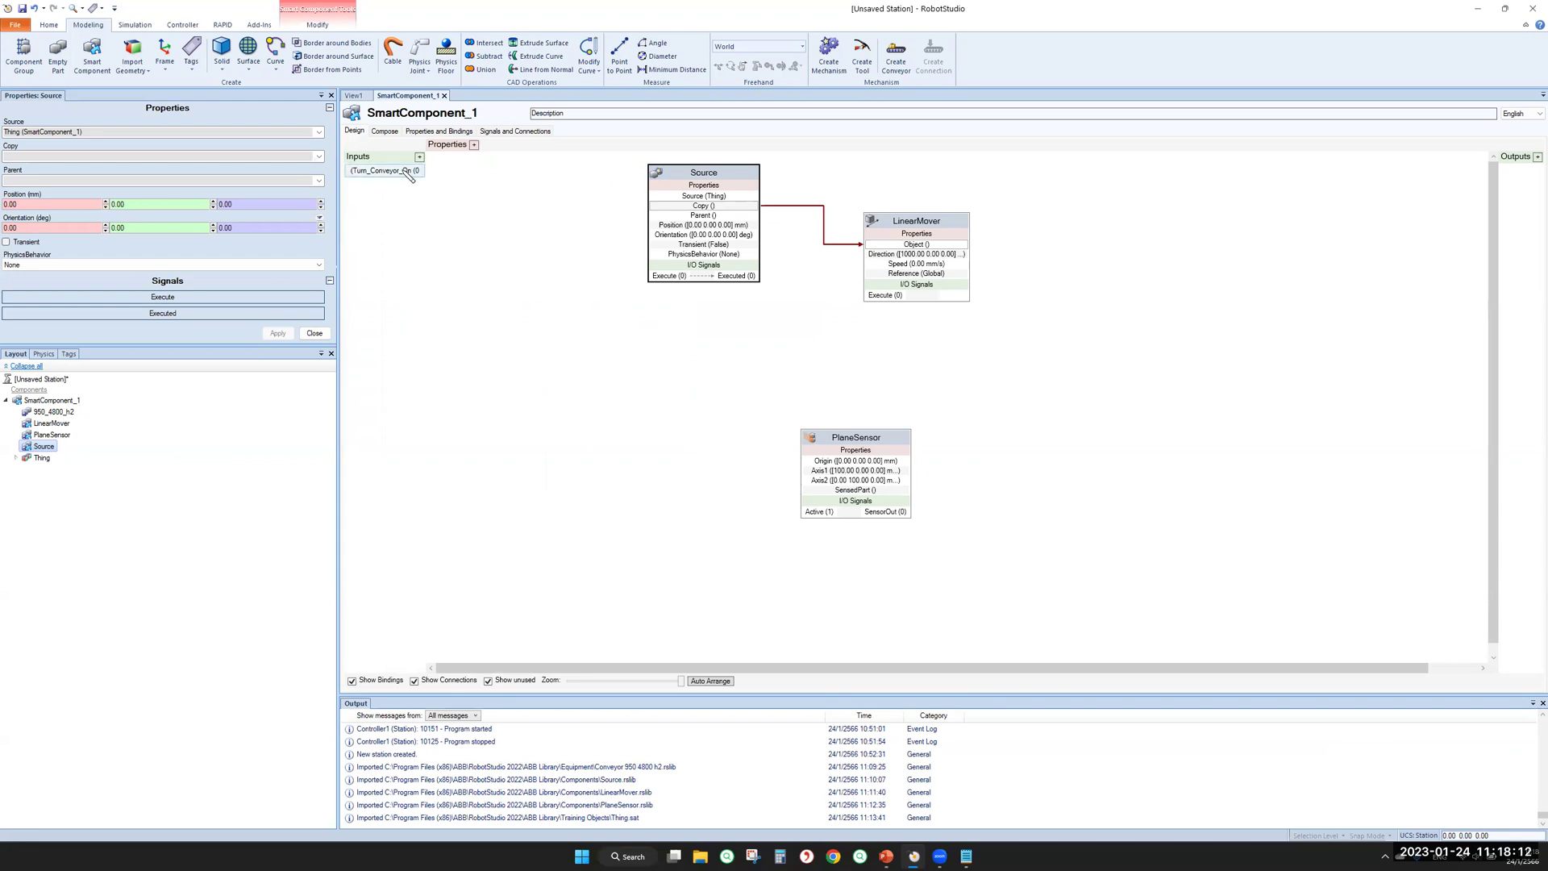
Link Turn_Conveyor_On to Source's Execute, reposition PlaneSensor, and view the 3D station
{"action": "left_click_drag", "start_coordinate": [409, 174], "coordinate": [662, 285]}
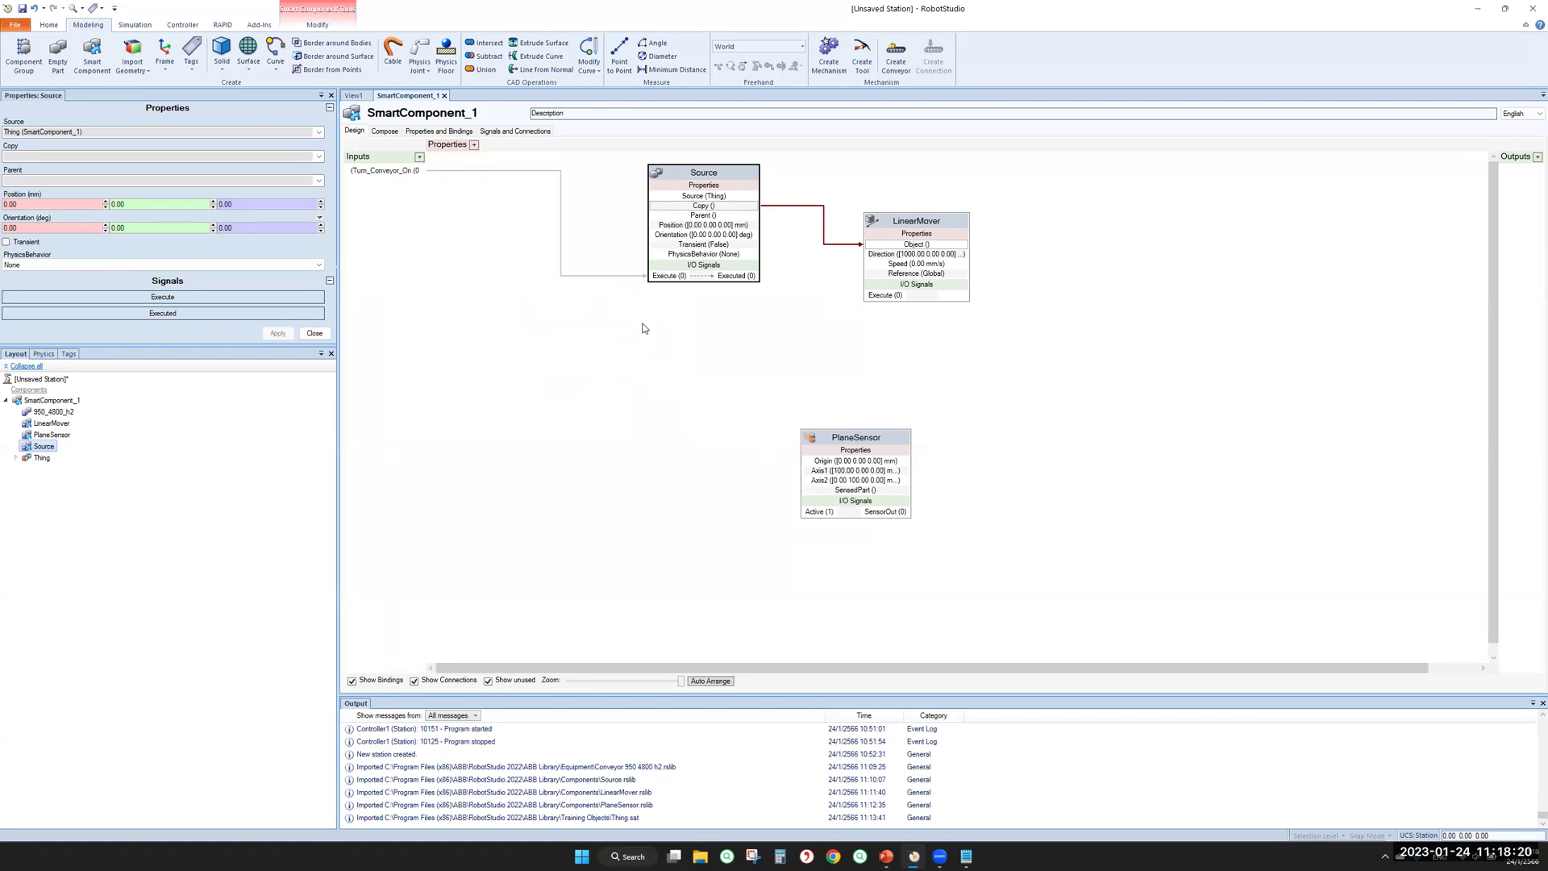
{"action": "left_click", "coordinate": [848, 438]}
{"action": "left_click_drag", "start_coordinate": [848, 439], "coordinate": [748, 427]}
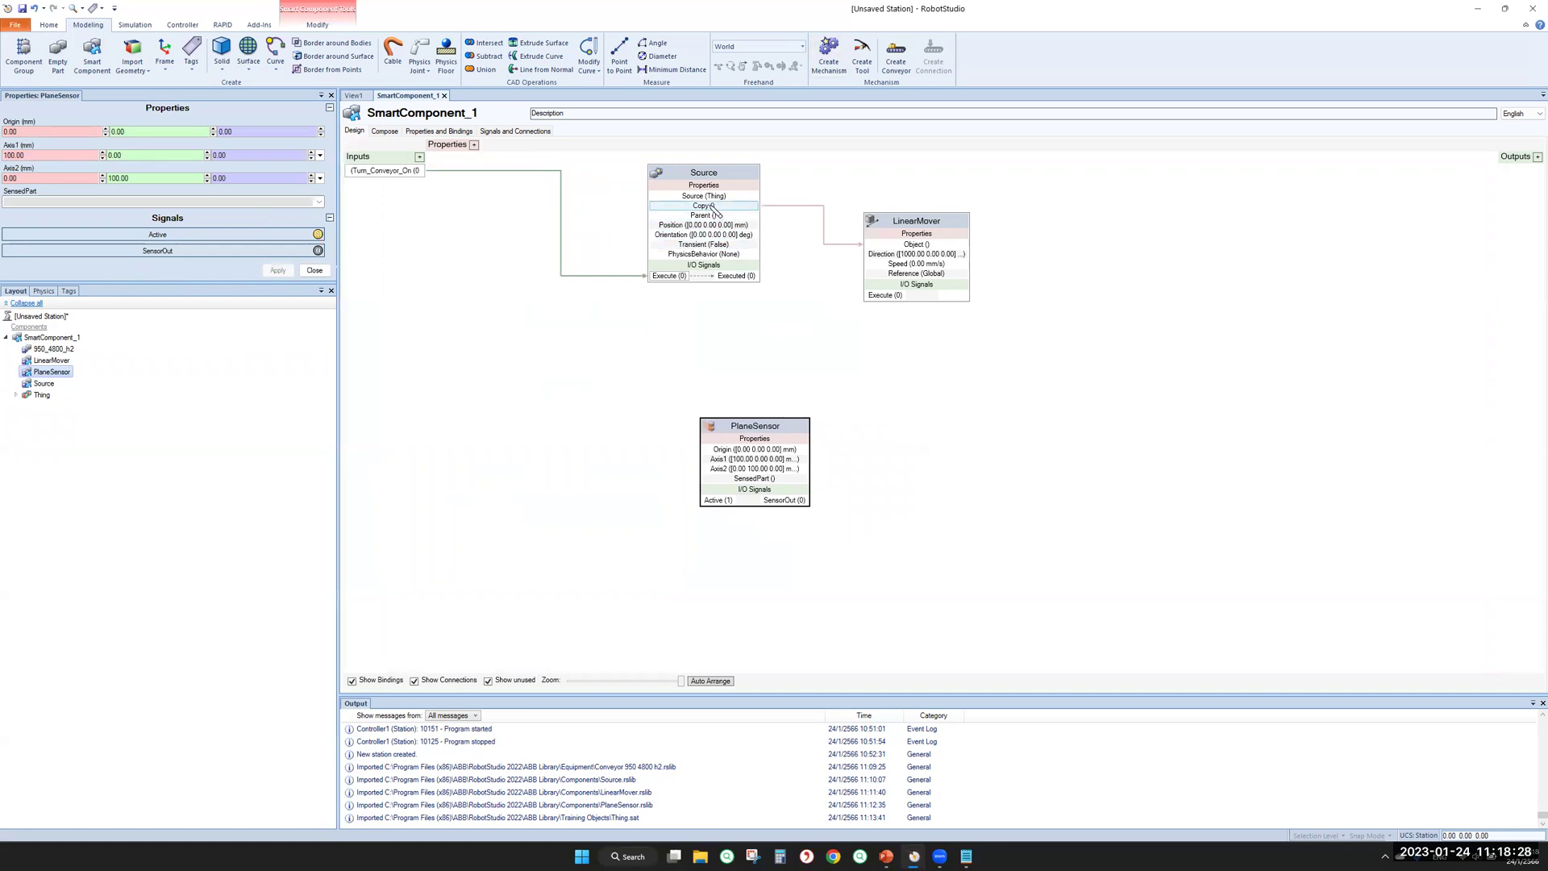
{"action": "left_click", "coordinate": [353, 96]}
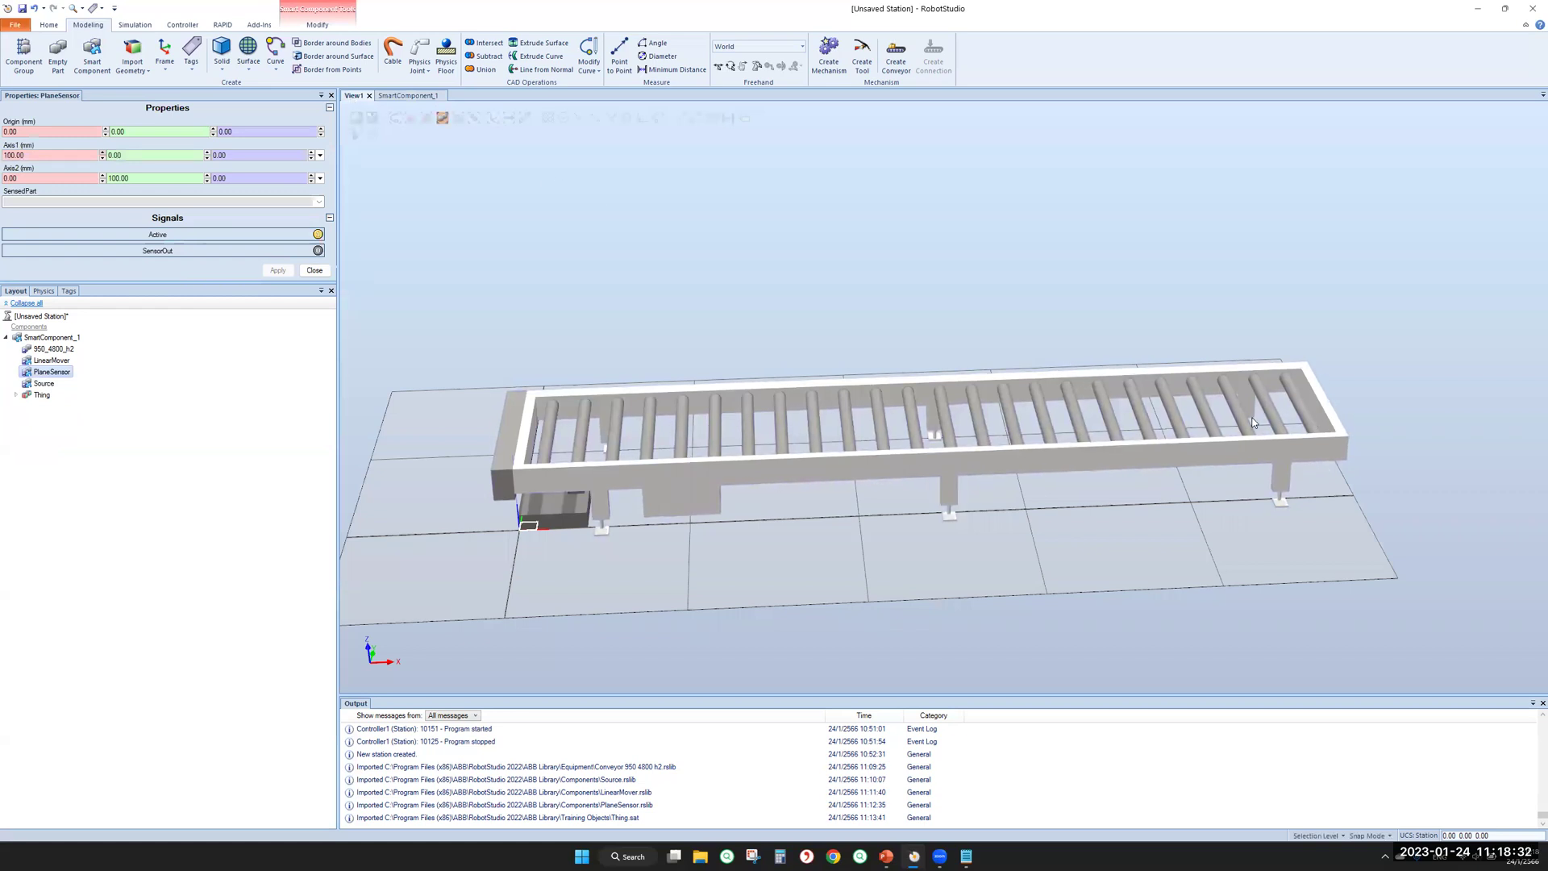
Point the Source component at Thing from SmartComponent_1 as the part to copy, at position 0, 0, 0 mm
{"action": "left_click", "coordinate": [44, 384]}
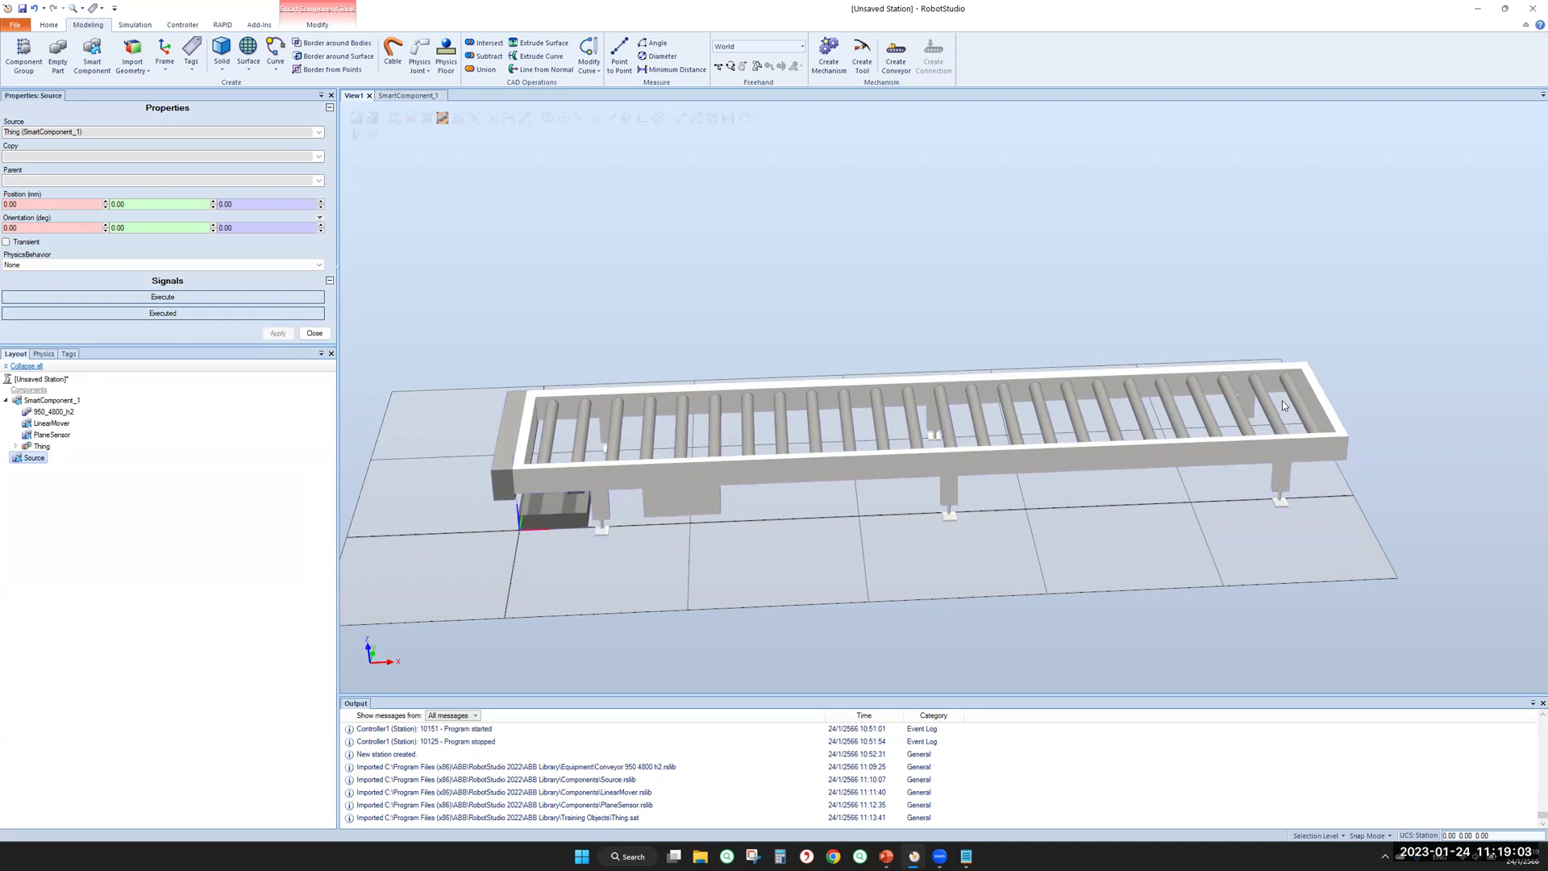
{"action": "scroll", "coordinate": [489, 579], "scroll_direction": "up", "scroll_amount": 4}
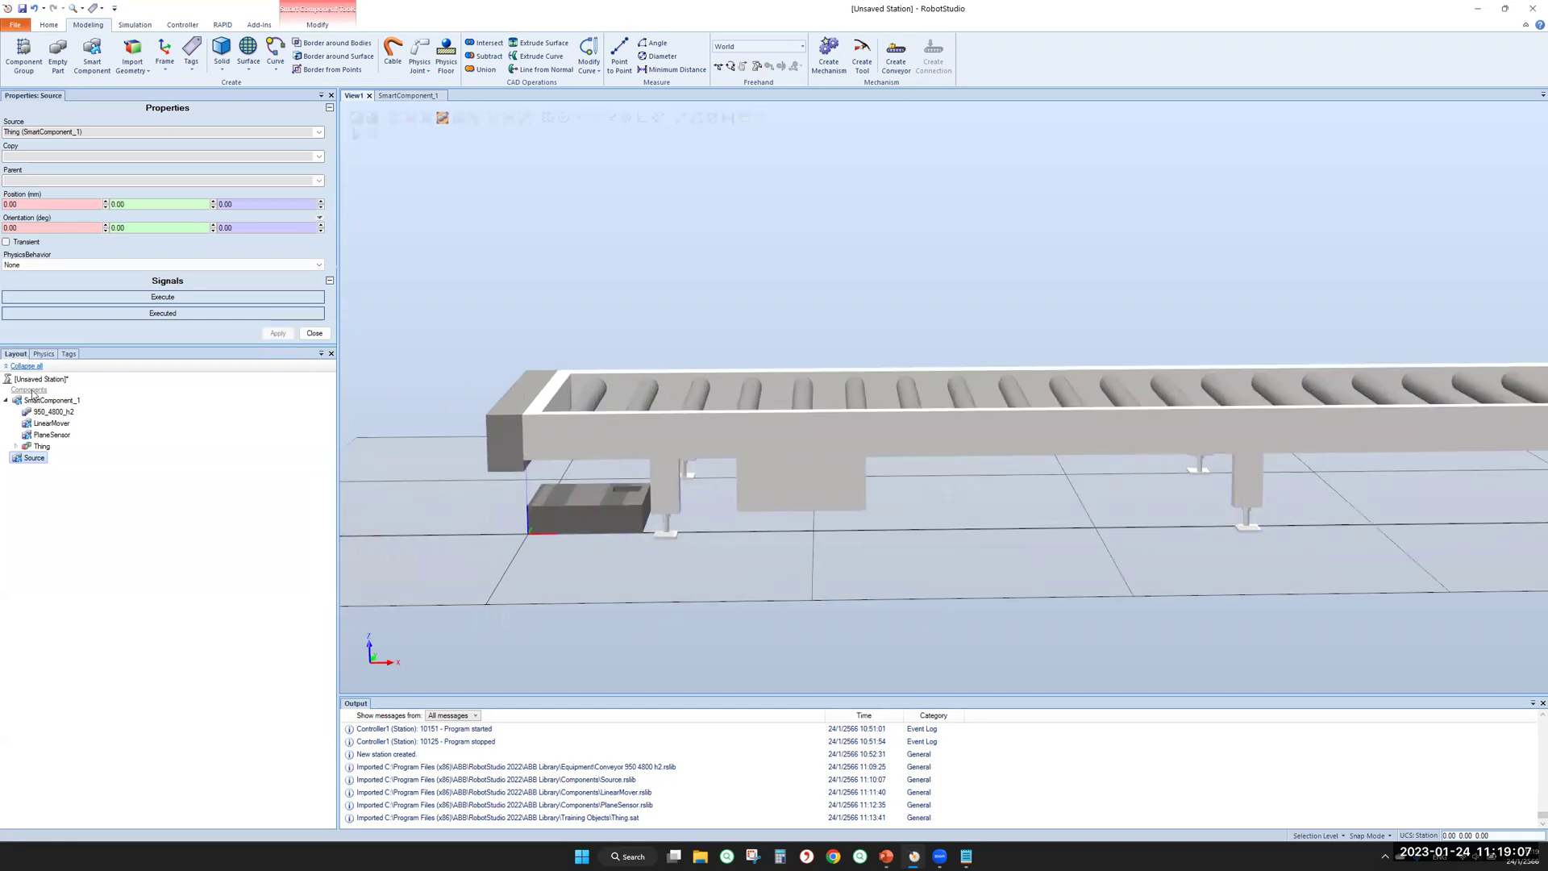
{"action": "left_click", "coordinate": [43, 448]}
Place Thing by one point at the conveyor's far-end corner
{"action": "right_click", "coordinate": [43, 448]}
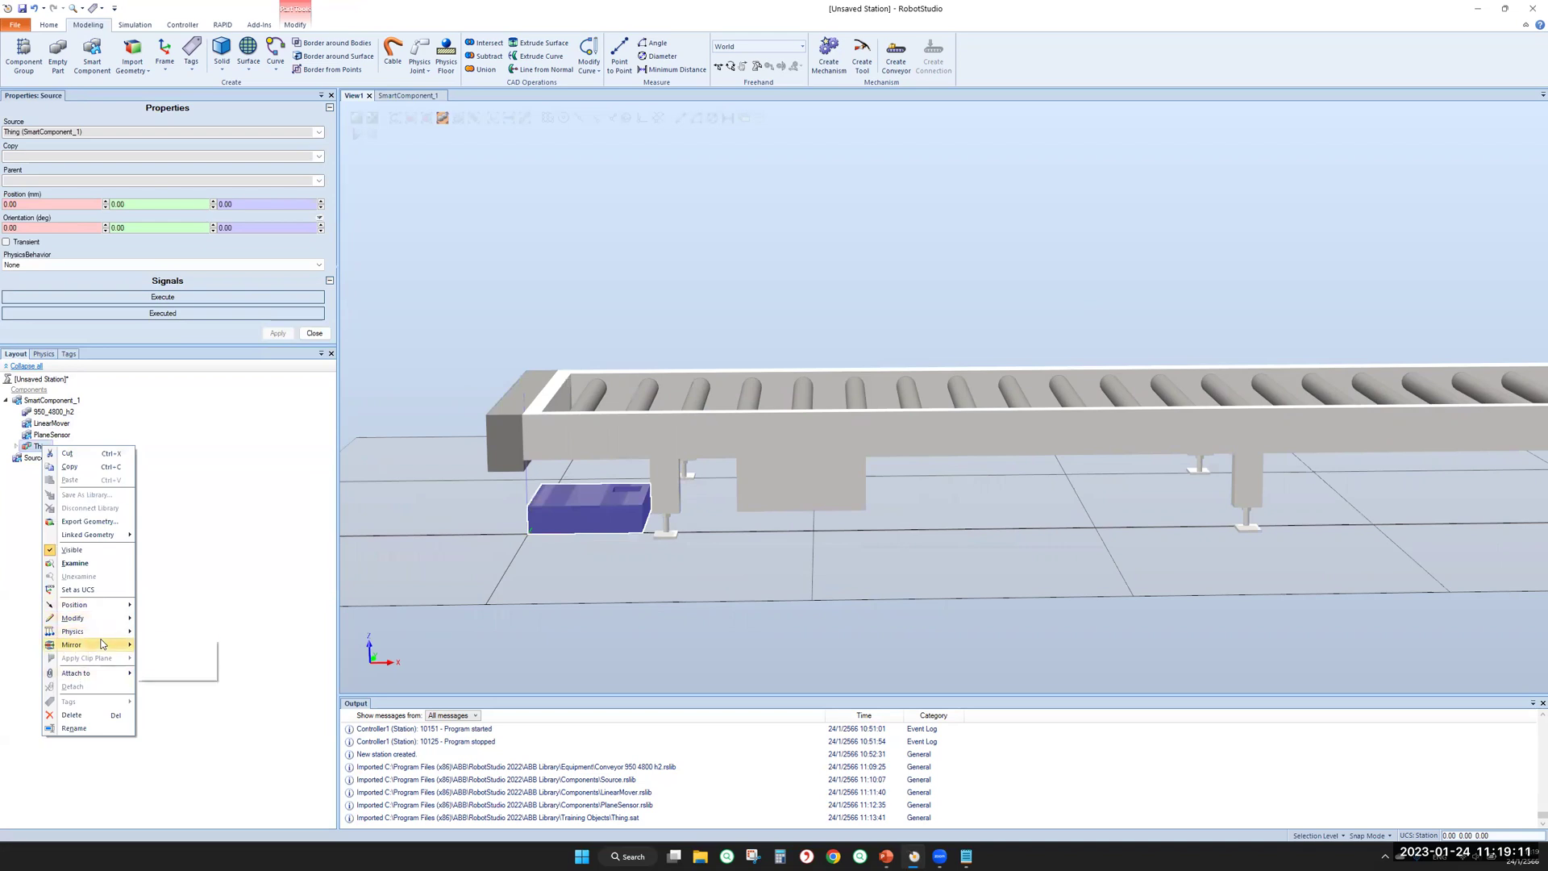
{"action": "mouse_move", "coordinate": [111, 611]}
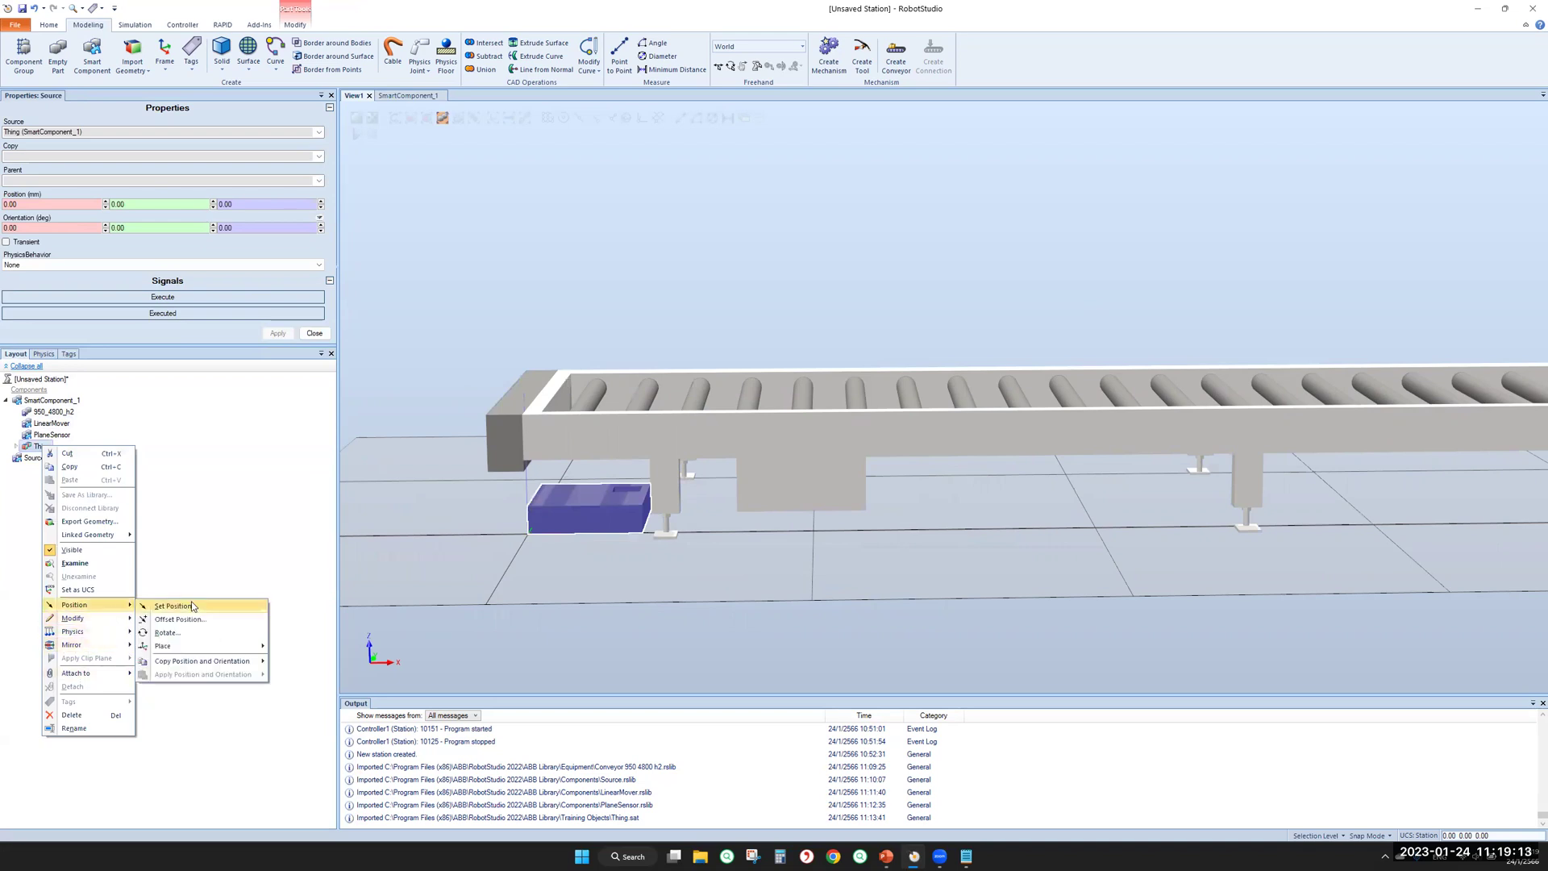
{"action": "mouse_move", "coordinate": [207, 646]}
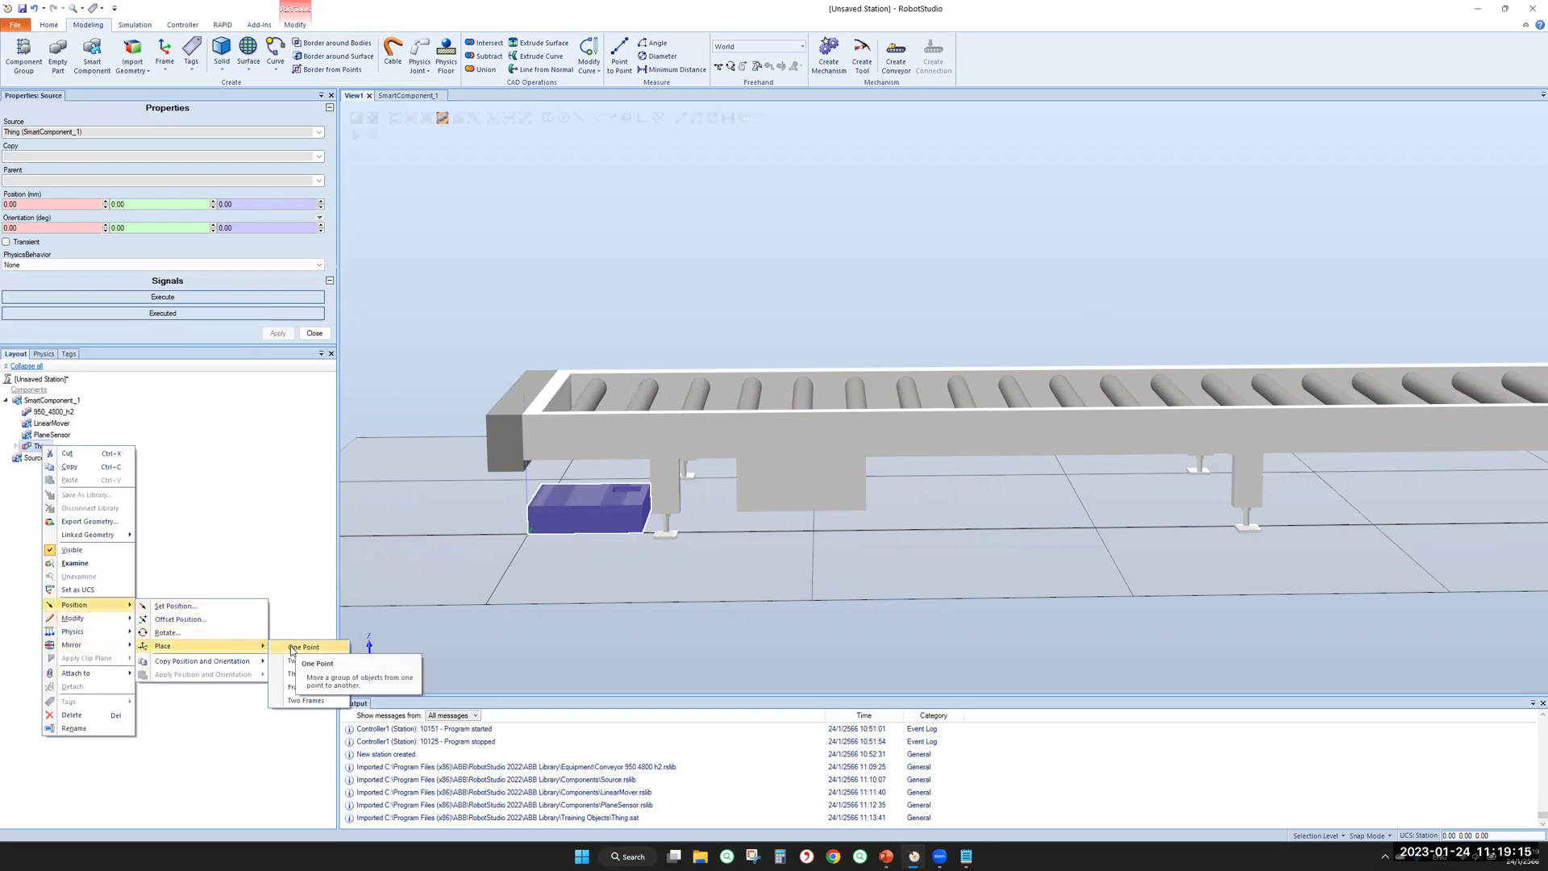
{"action": "left_click", "coordinate": [303, 647]}
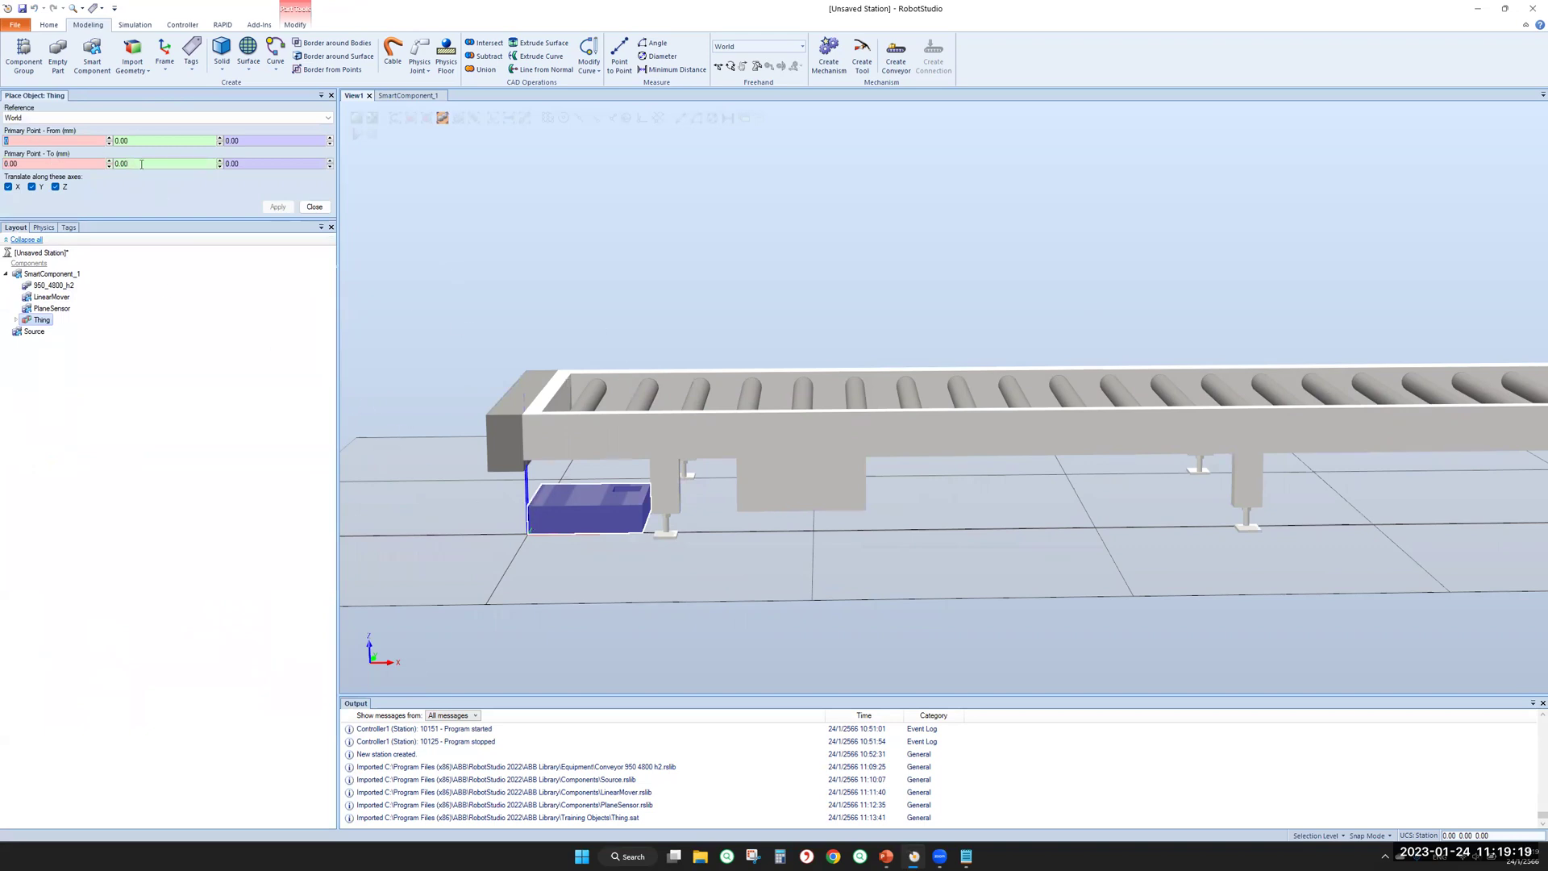
{"action": "left_click", "coordinate": [5, 163]}
{"action": "left_click", "coordinate": [547, 117]}
{"action": "scroll", "coordinate": [1187, 252], "scroll_direction": "down", "scroll_amount": 2}
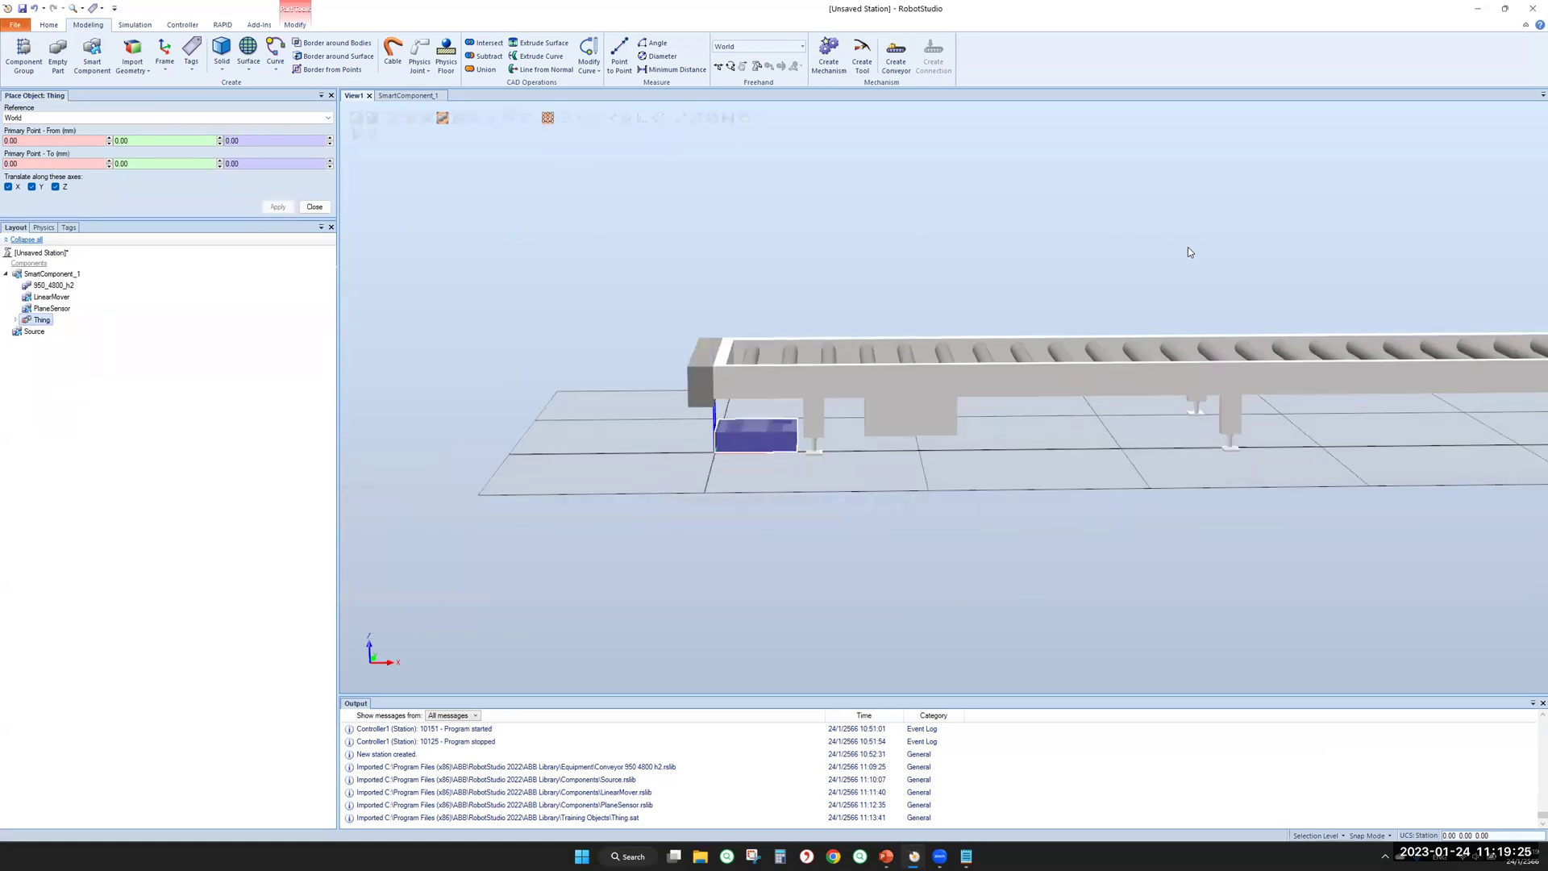
{"action": "left_click_drag", "start_coordinate": [1194, 254], "coordinate": [1158, 348], "text": "ctrl+shift"}
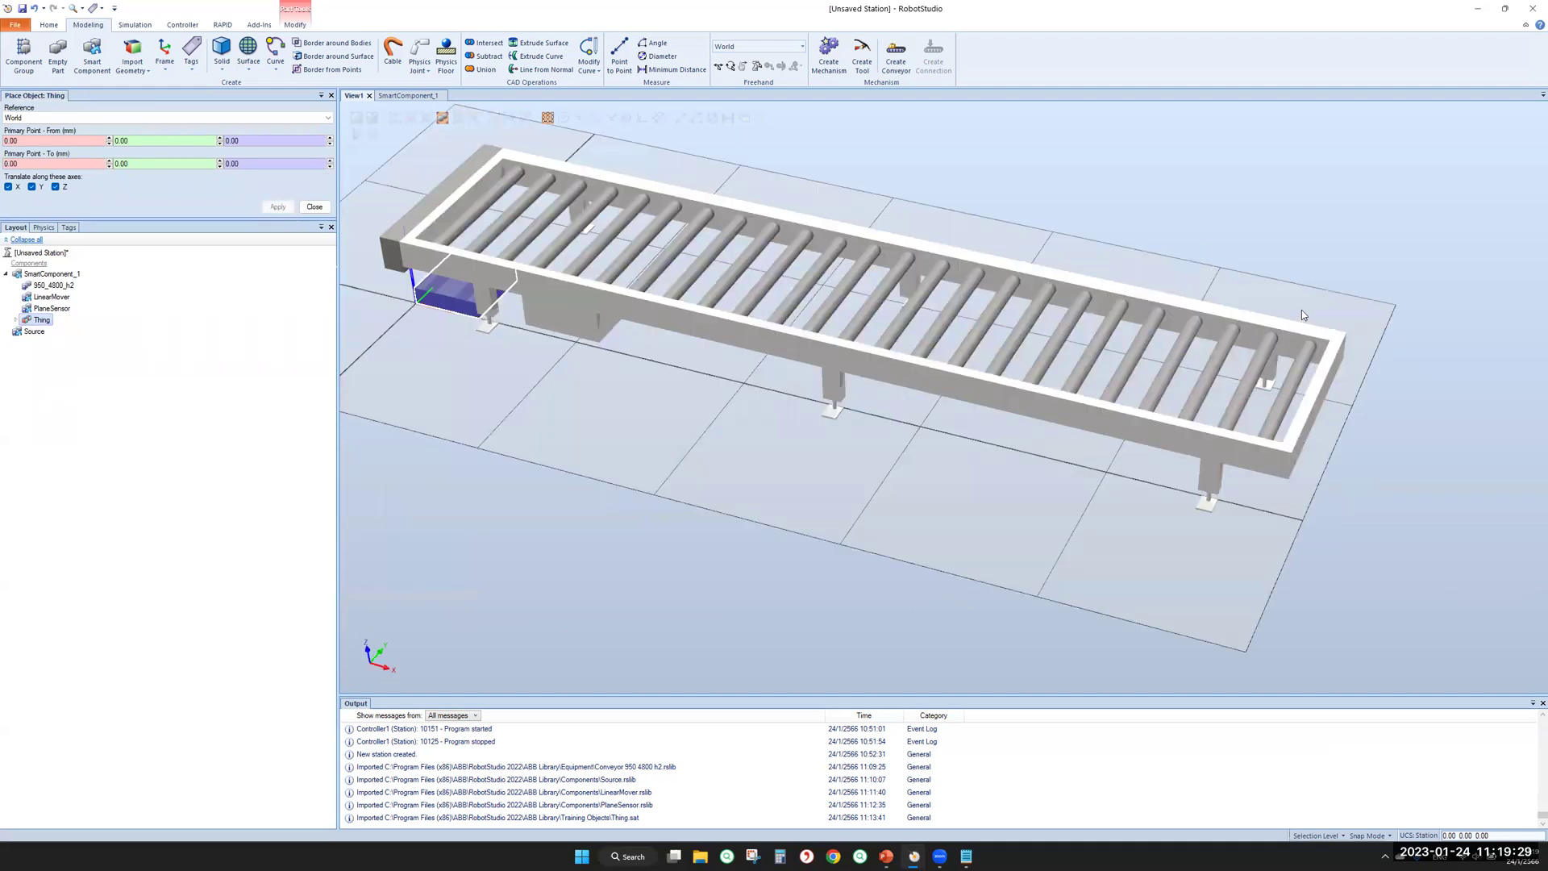
{"action": "left_click_drag", "start_coordinate": [1301, 310], "coordinate": [1241, 316], "text": "ctrl+shift"}
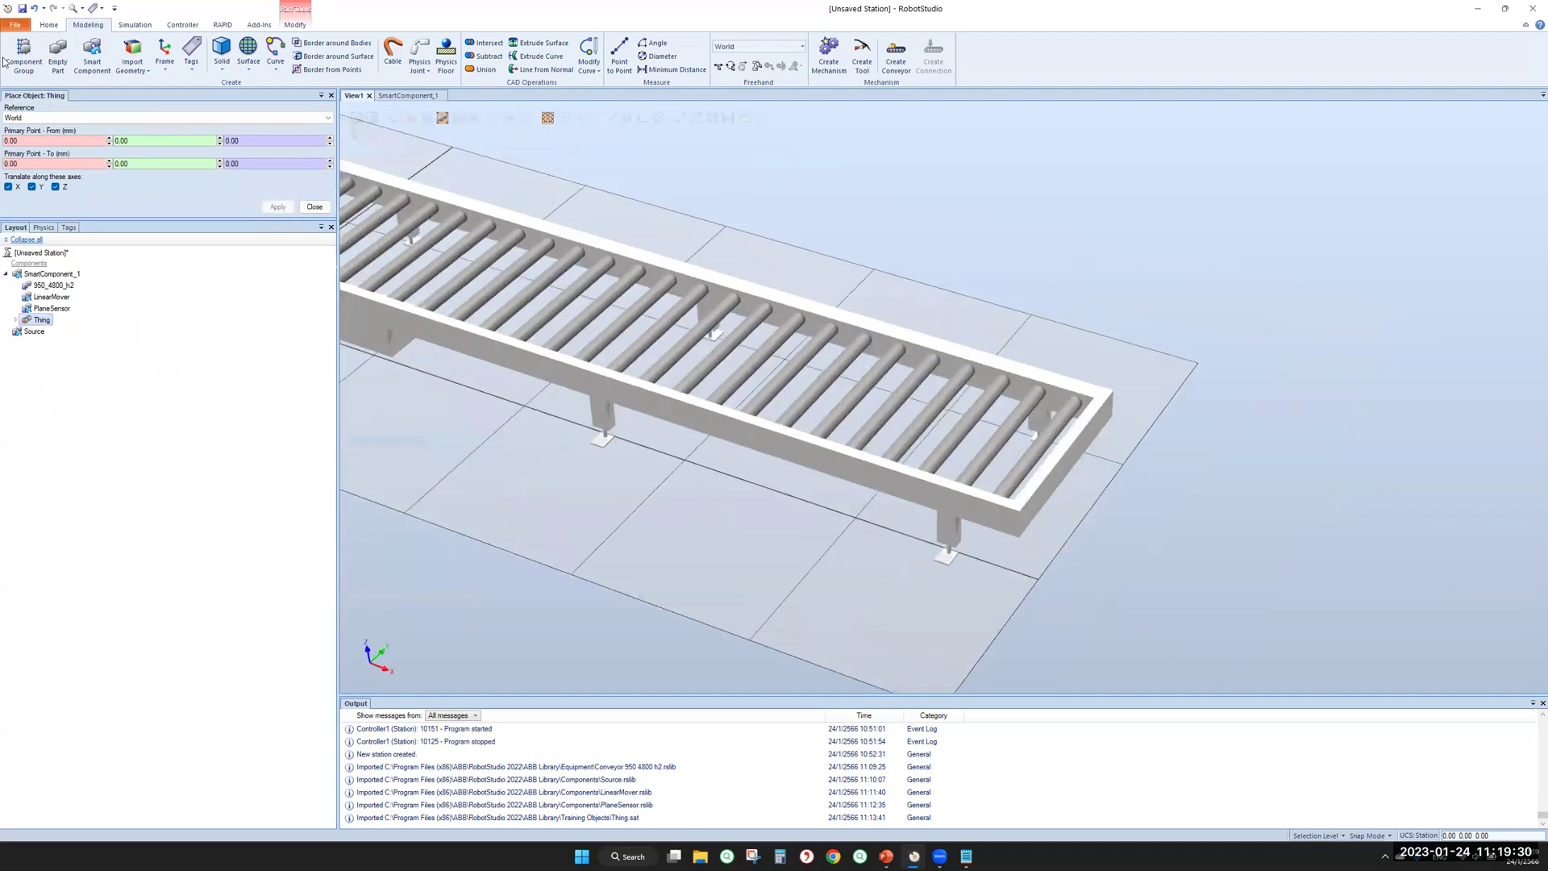
{"action": "left_click", "coordinate": [27, 163]}
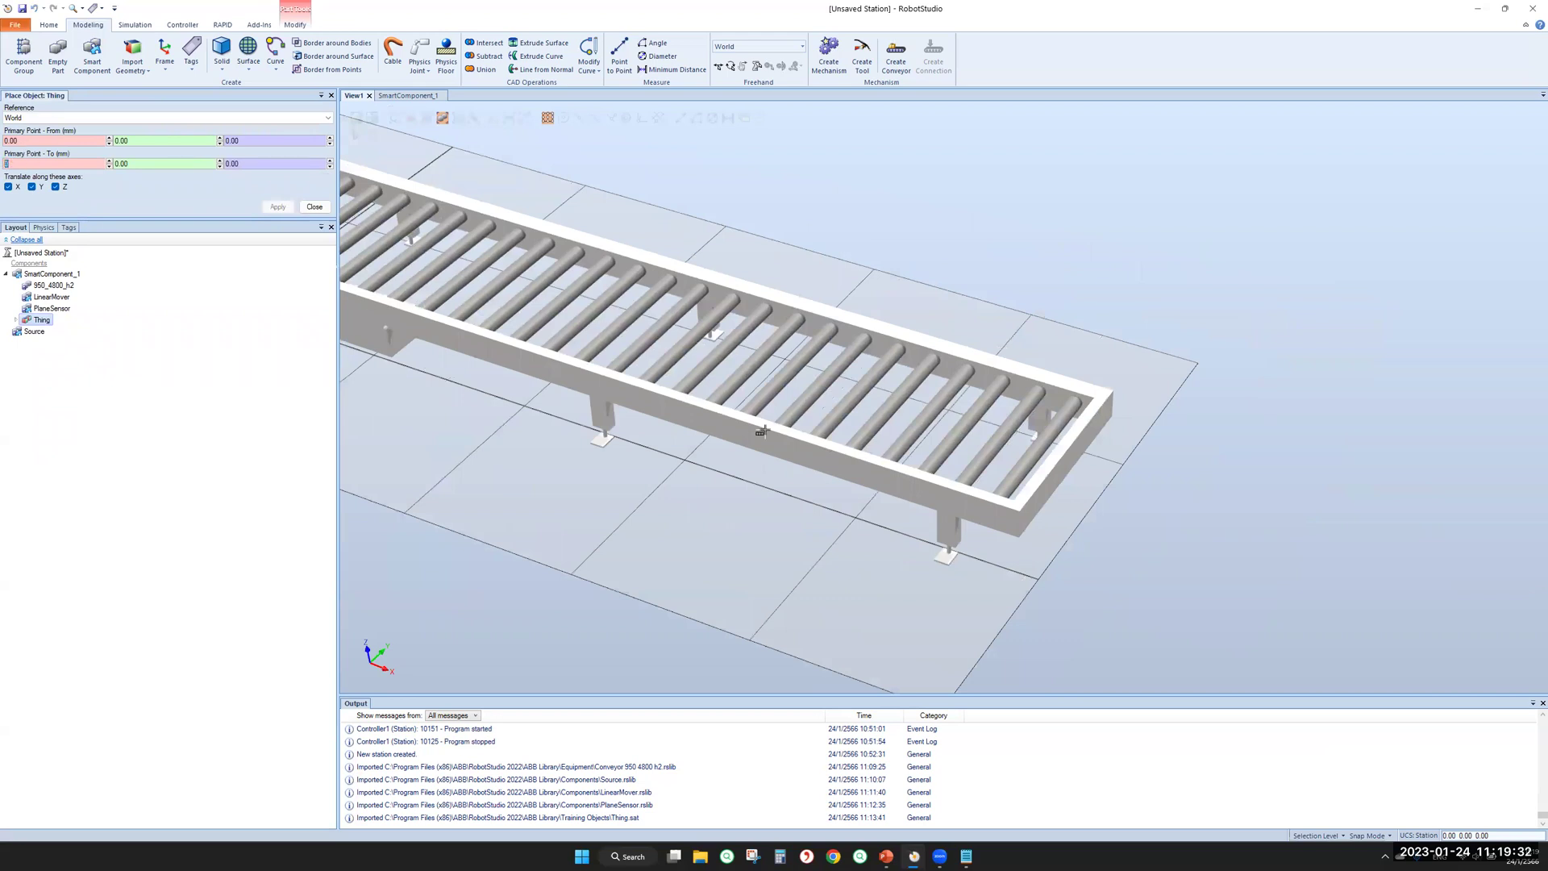
{"action": "left_click", "coordinate": [1021, 500]}
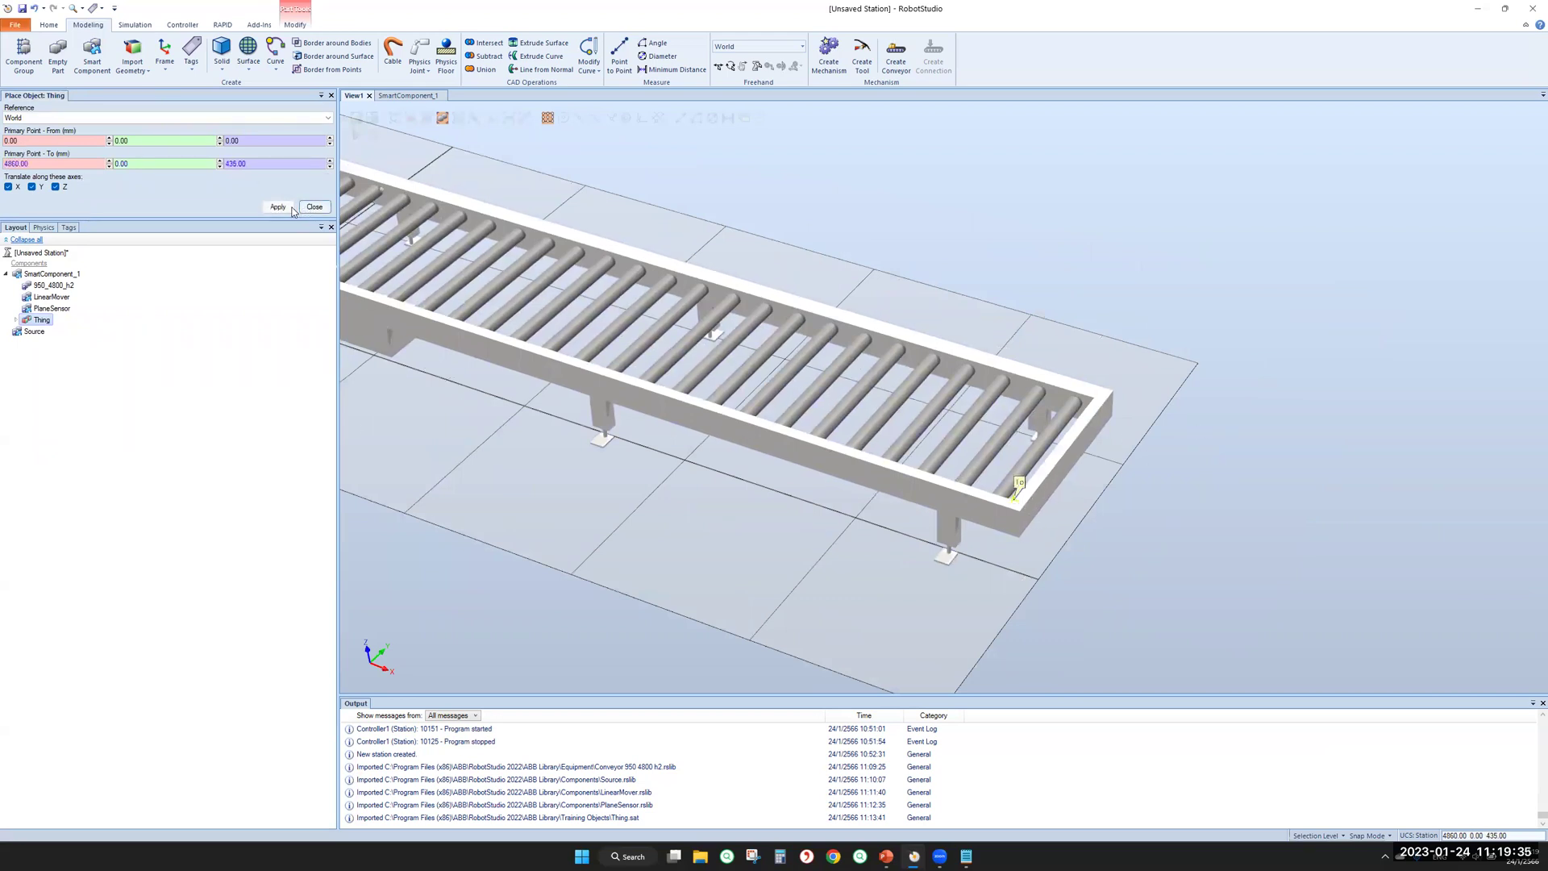
{"action": "left_click", "coordinate": [278, 207]}
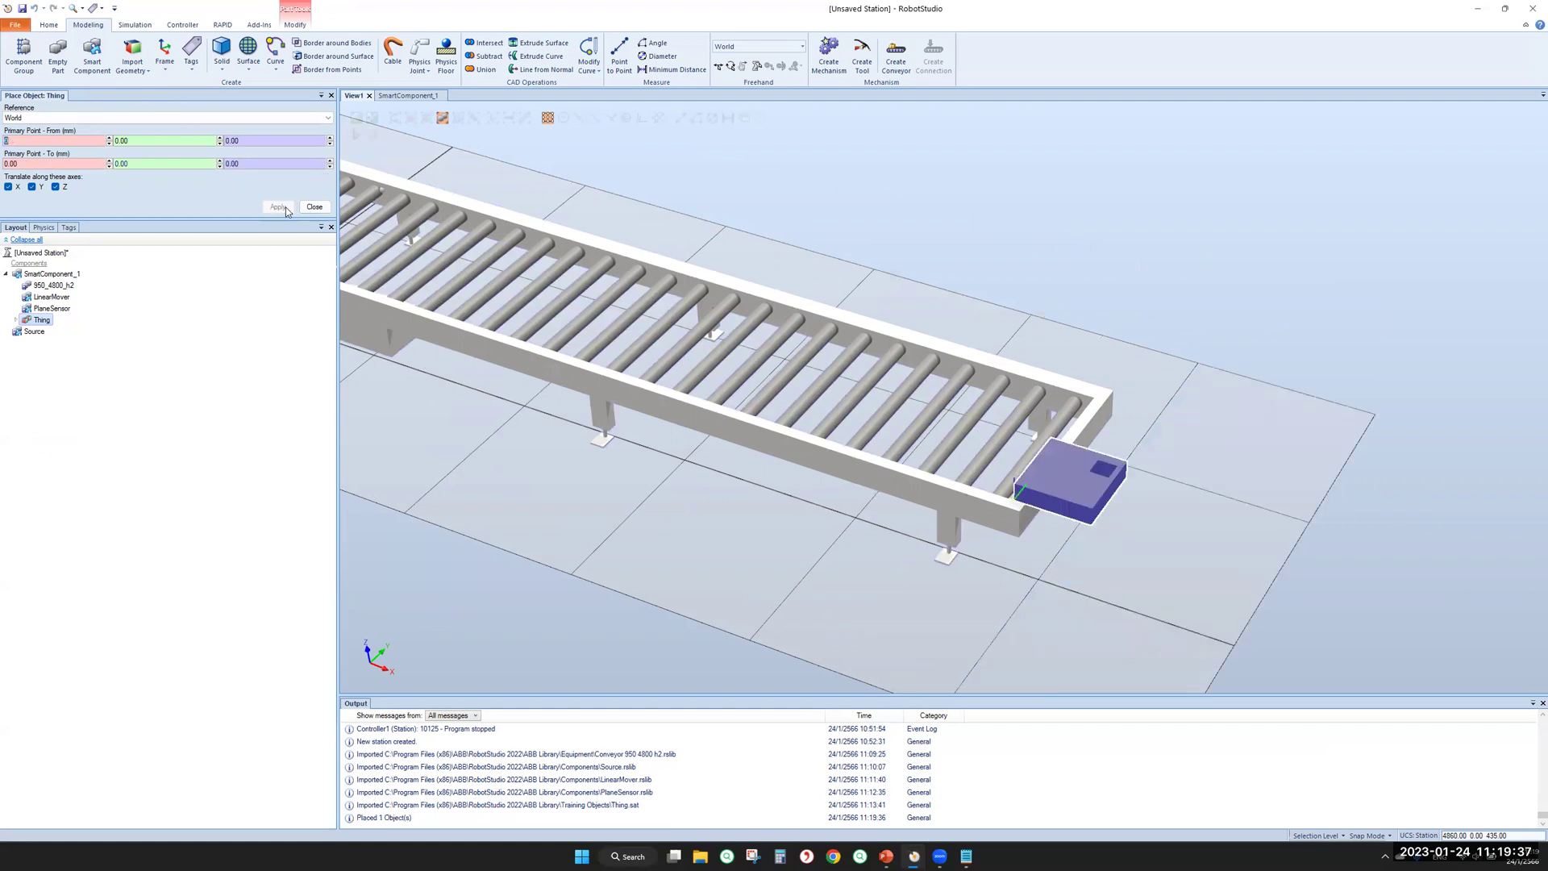
Freehand-move the Thing box onto the conveyor rollers
{"action": "left_click", "coordinate": [718, 67]}
{"action": "left_click_drag", "start_coordinate": [1032, 479], "coordinate": [943, 446]}
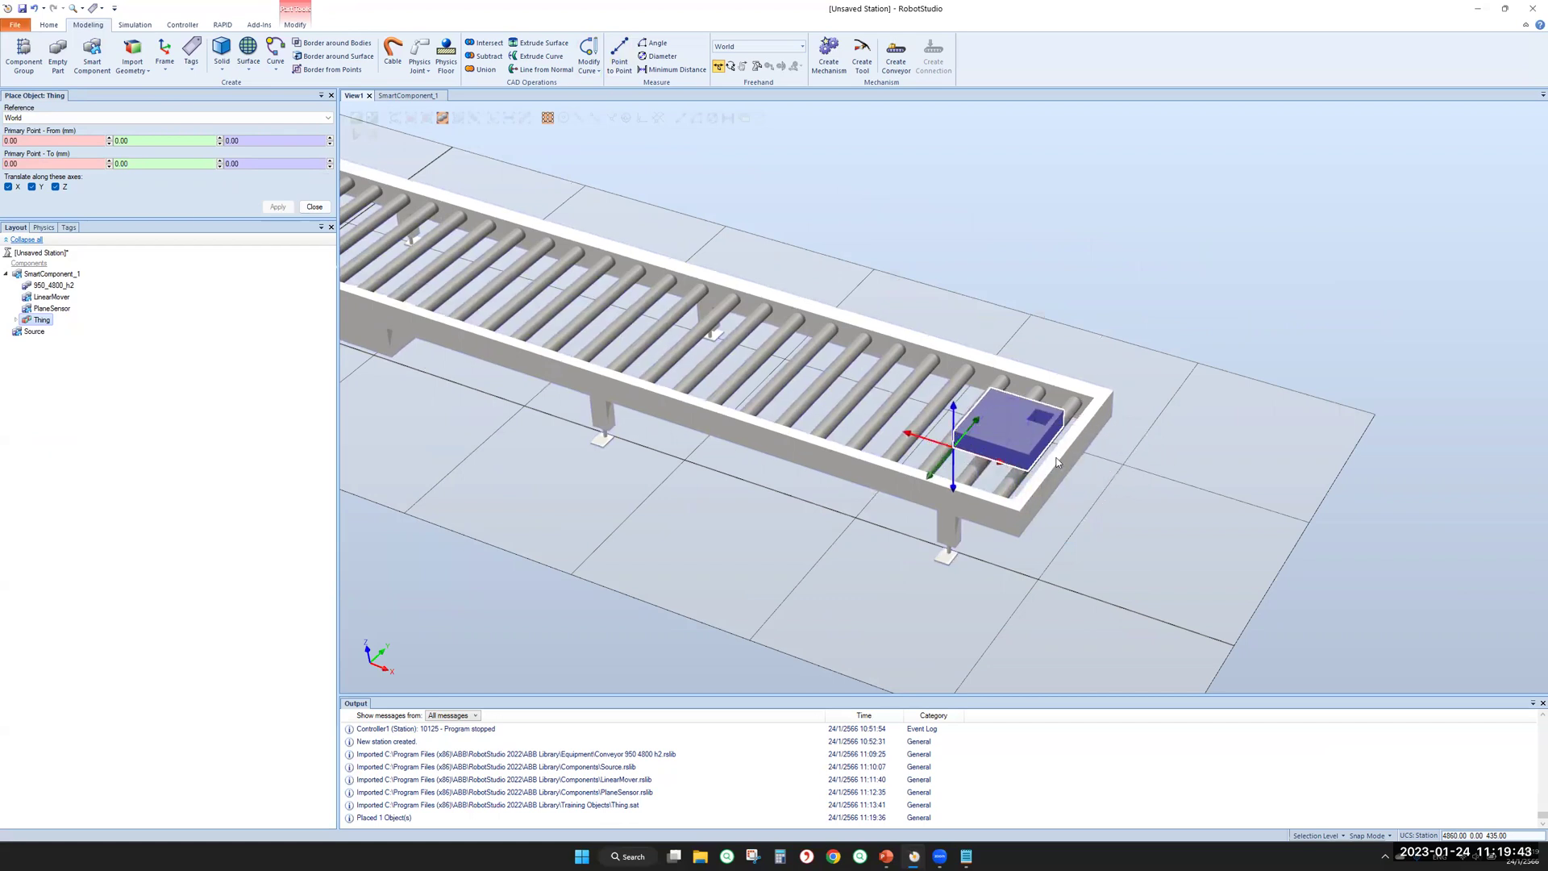
{"action": "left_click", "coordinate": [1126, 370]}
{"action": "mouse_move", "coordinate": [1129, 369]}
{"action": "left_mouse_down", "text": "ctrl+shift"}
{"action": "mouse_move", "coordinate": [1099, 359]}
{"action": "mouse_move", "coordinate": [1044, 386]}
{"action": "mouse_move", "coordinate": [1052, 322]}
{"action": "mouse_move", "coordinate": [1077, 395]}
{"action": "mouse_move", "coordinate": [1157, 370]}
{"action": "left_mouse_up", "text": "ctrl+shift"}
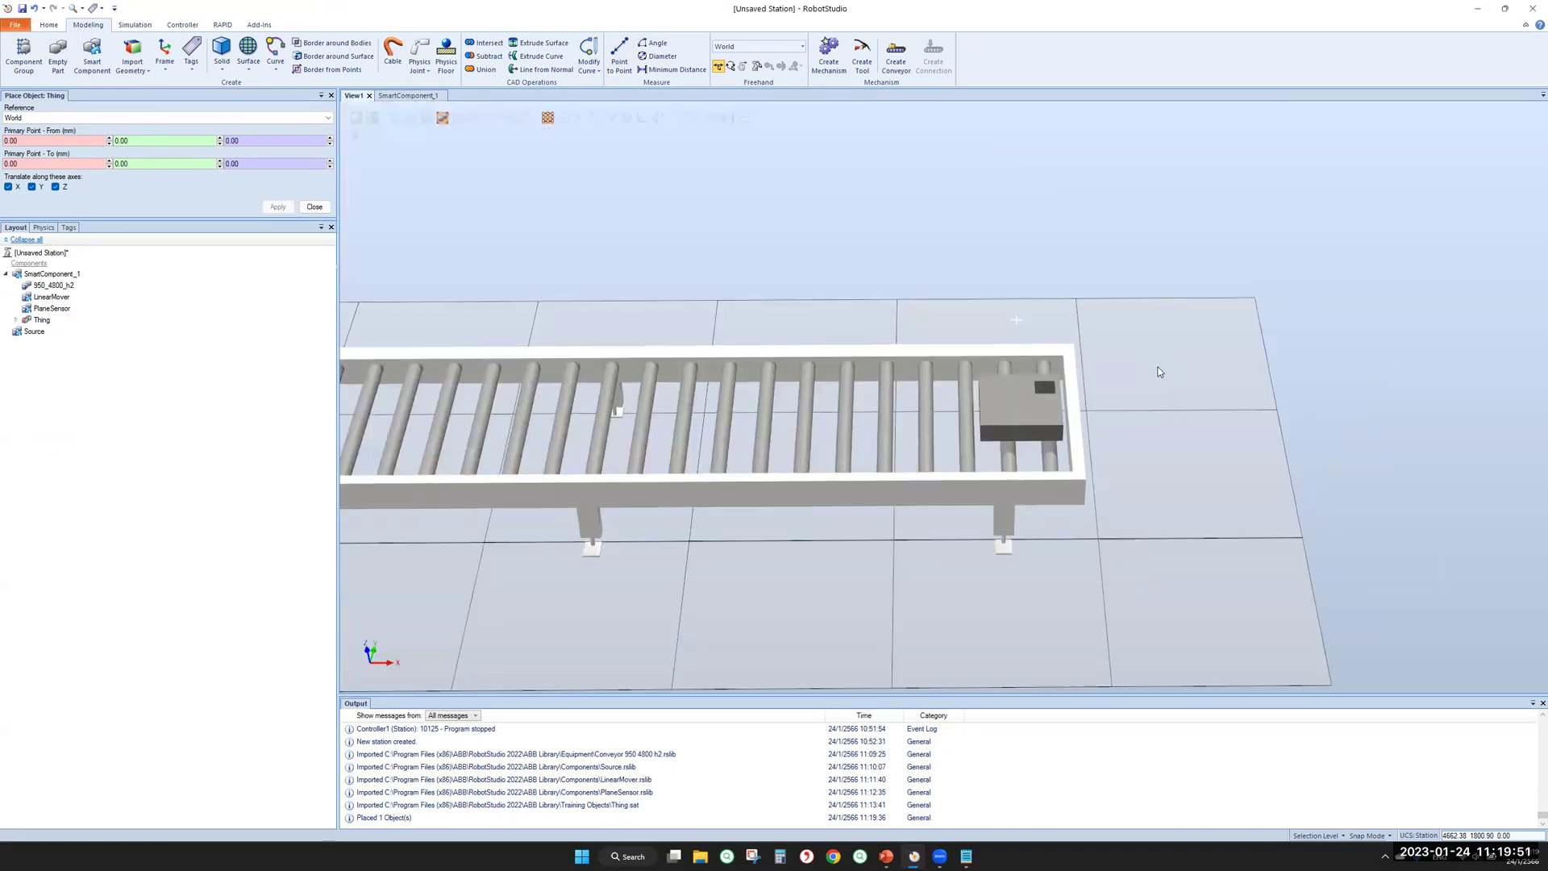
Drag Source under SmartComponent_1 in the Layout tree so it binds to LinearMover again
{"action": "left_click", "coordinate": [315, 206]}
{"action": "left_click", "coordinate": [406, 97]}
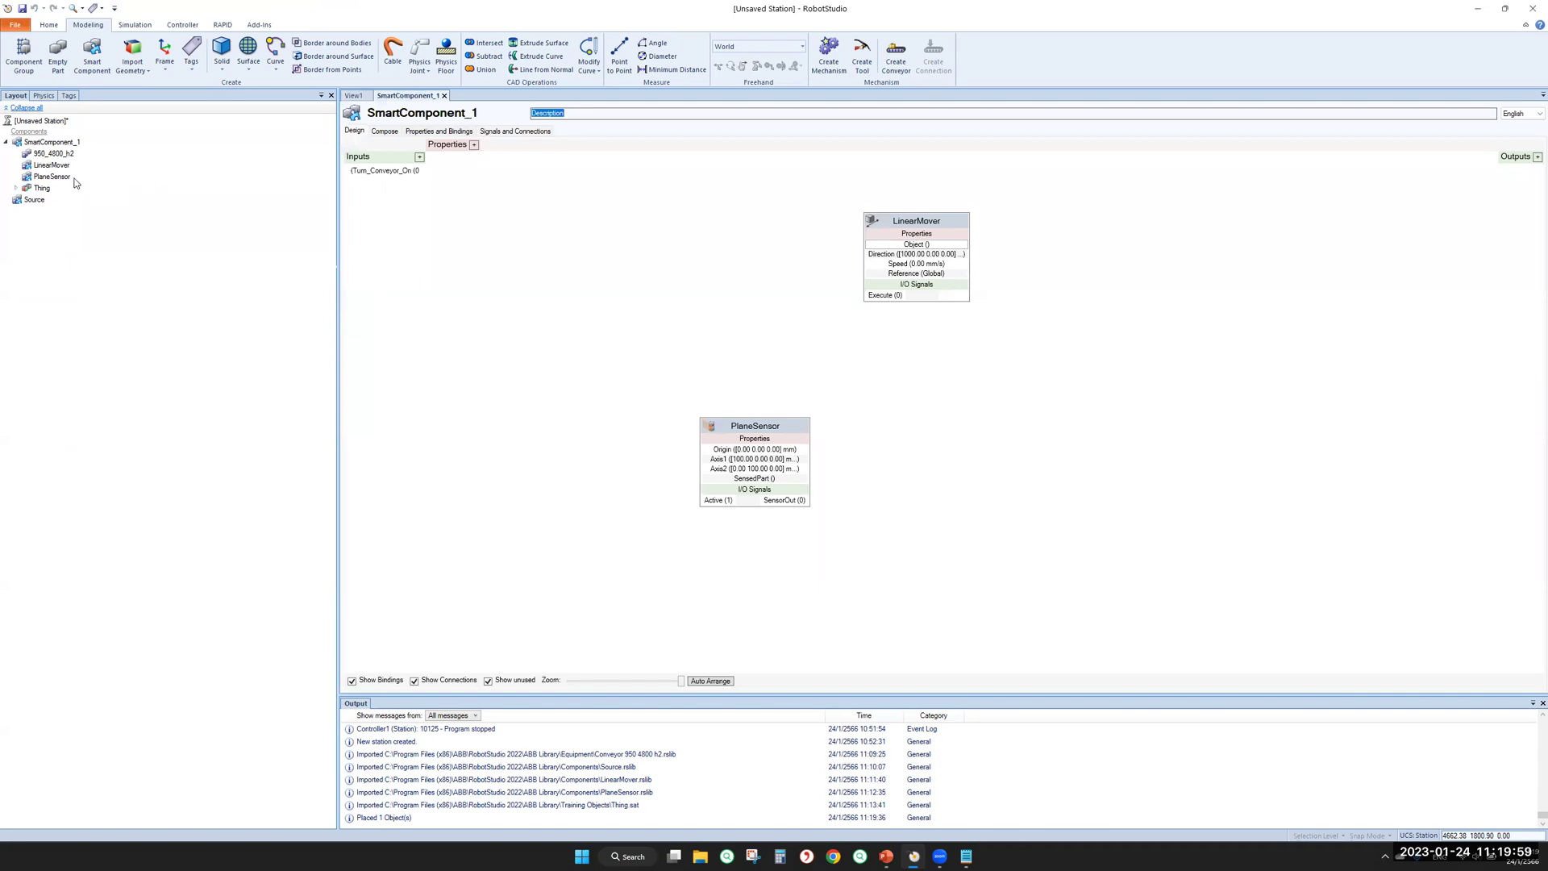
{"action": "mouse_move", "coordinate": [34, 199]}
{"action": "left_mouse_down"}
{"action": "mouse_move", "coordinate": [55, 147]}
{"action": "mouse_move", "coordinate": [26, 196]}
{"action": "left_mouse_up"}
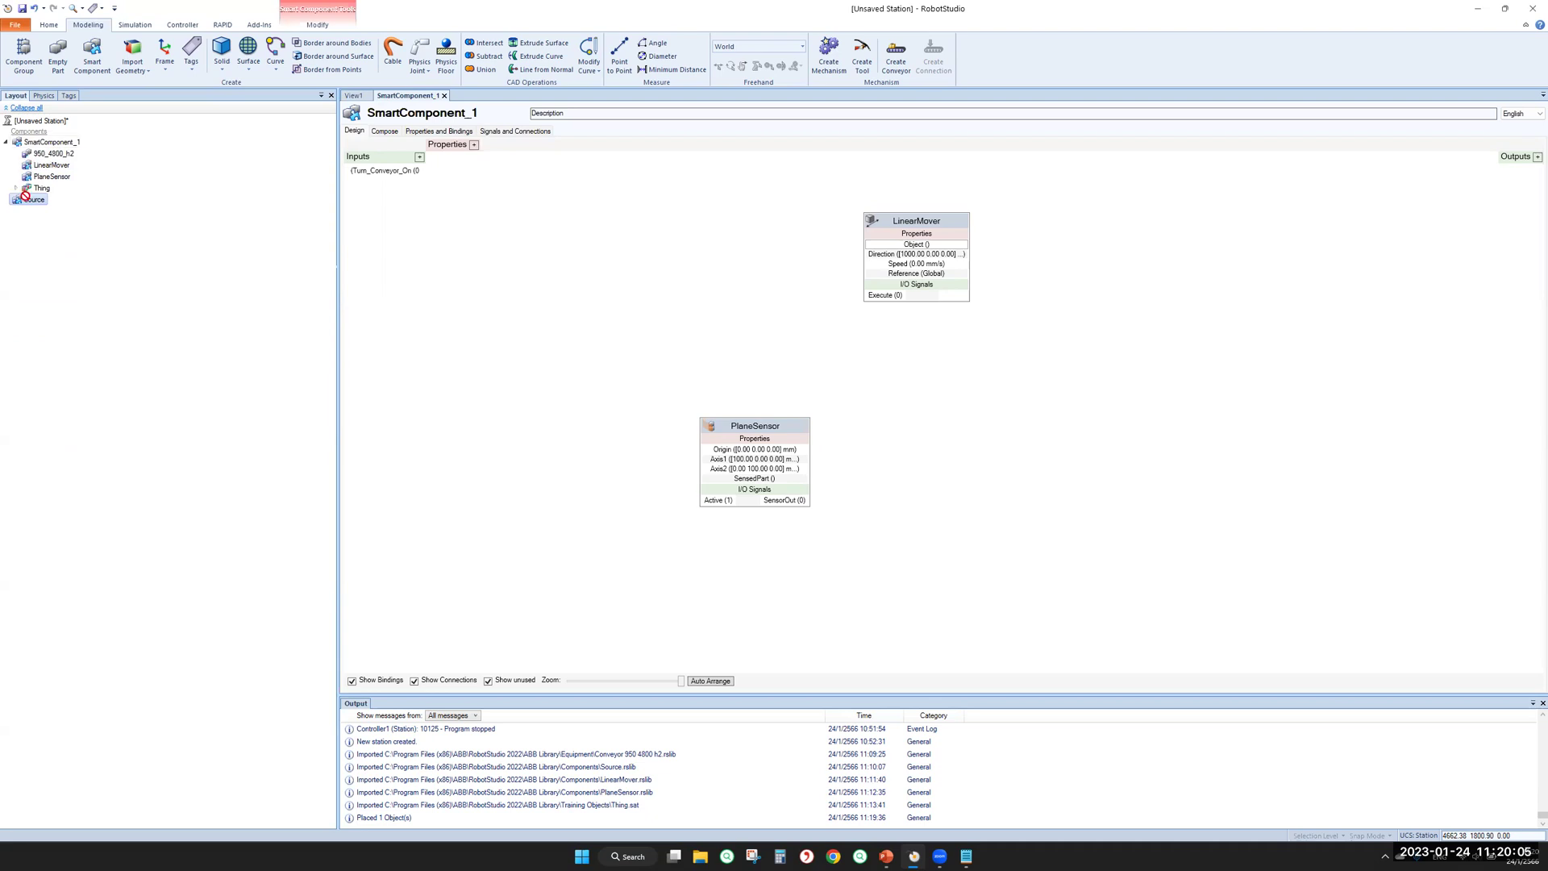
{"action": "left_click", "coordinate": [5, 142]}
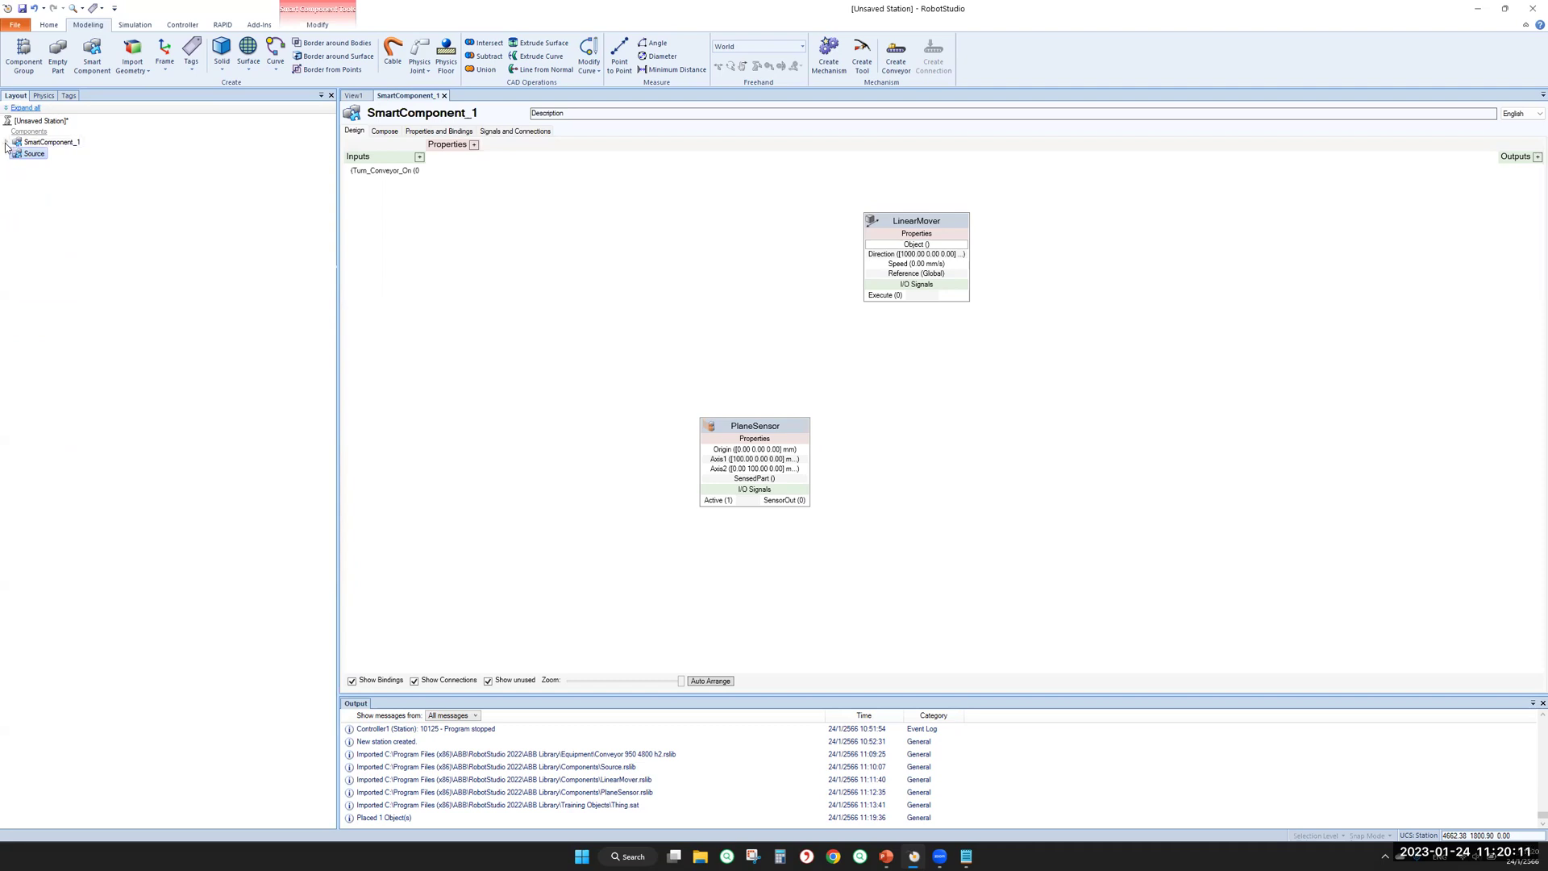
{"action": "left_click", "coordinate": [5, 143]}
{"action": "left_click", "coordinate": [6, 144]}
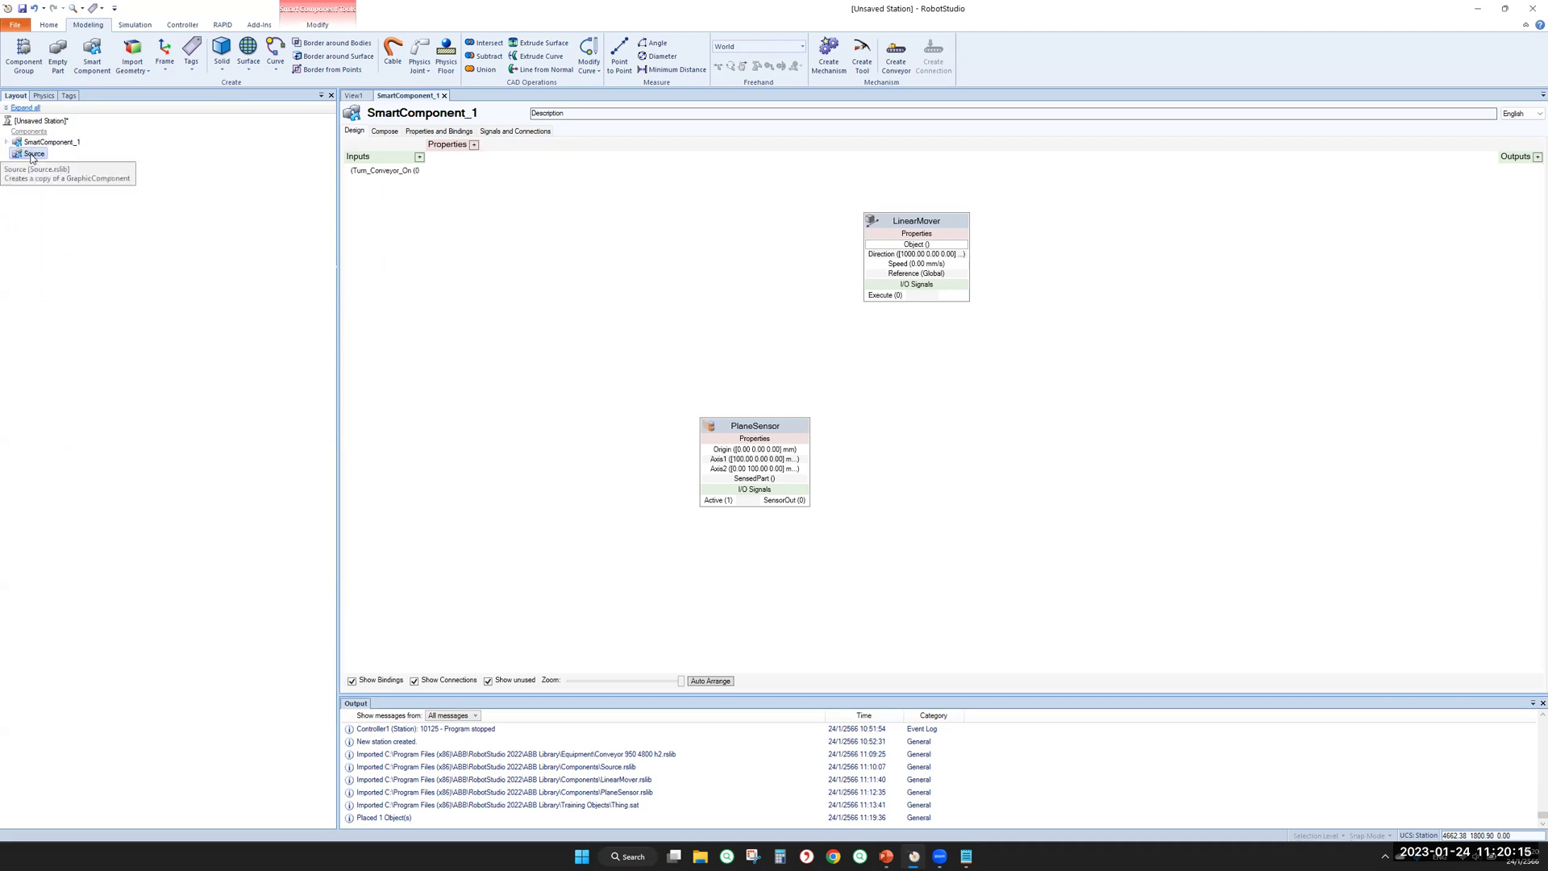
{"action": "left_click", "coordinate": [32, 155]}
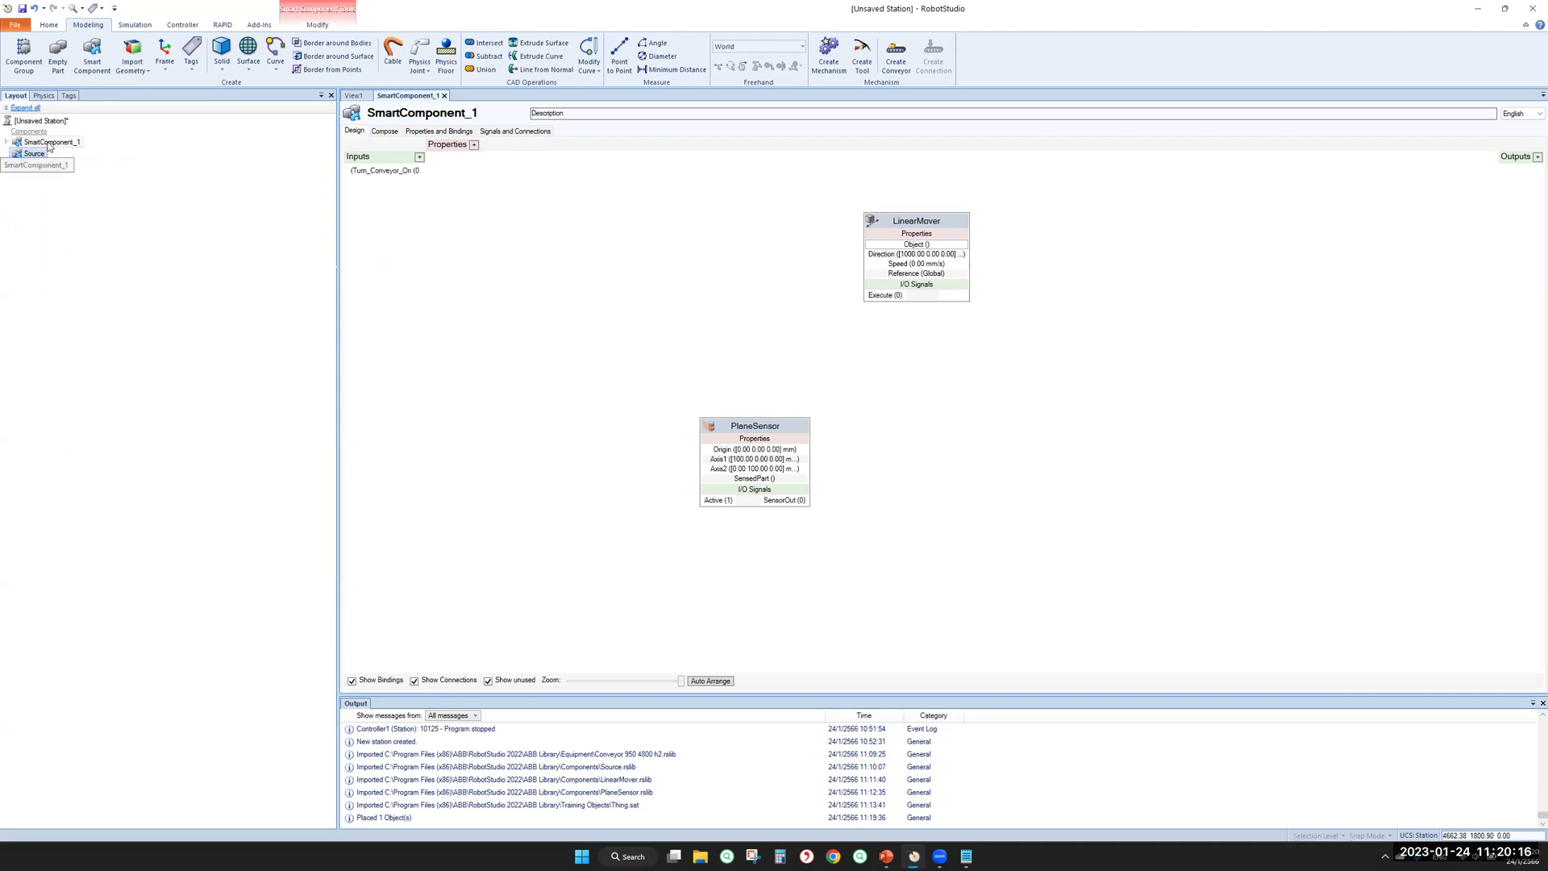
{"action": "left_click", "coordinate": [5, 144]}
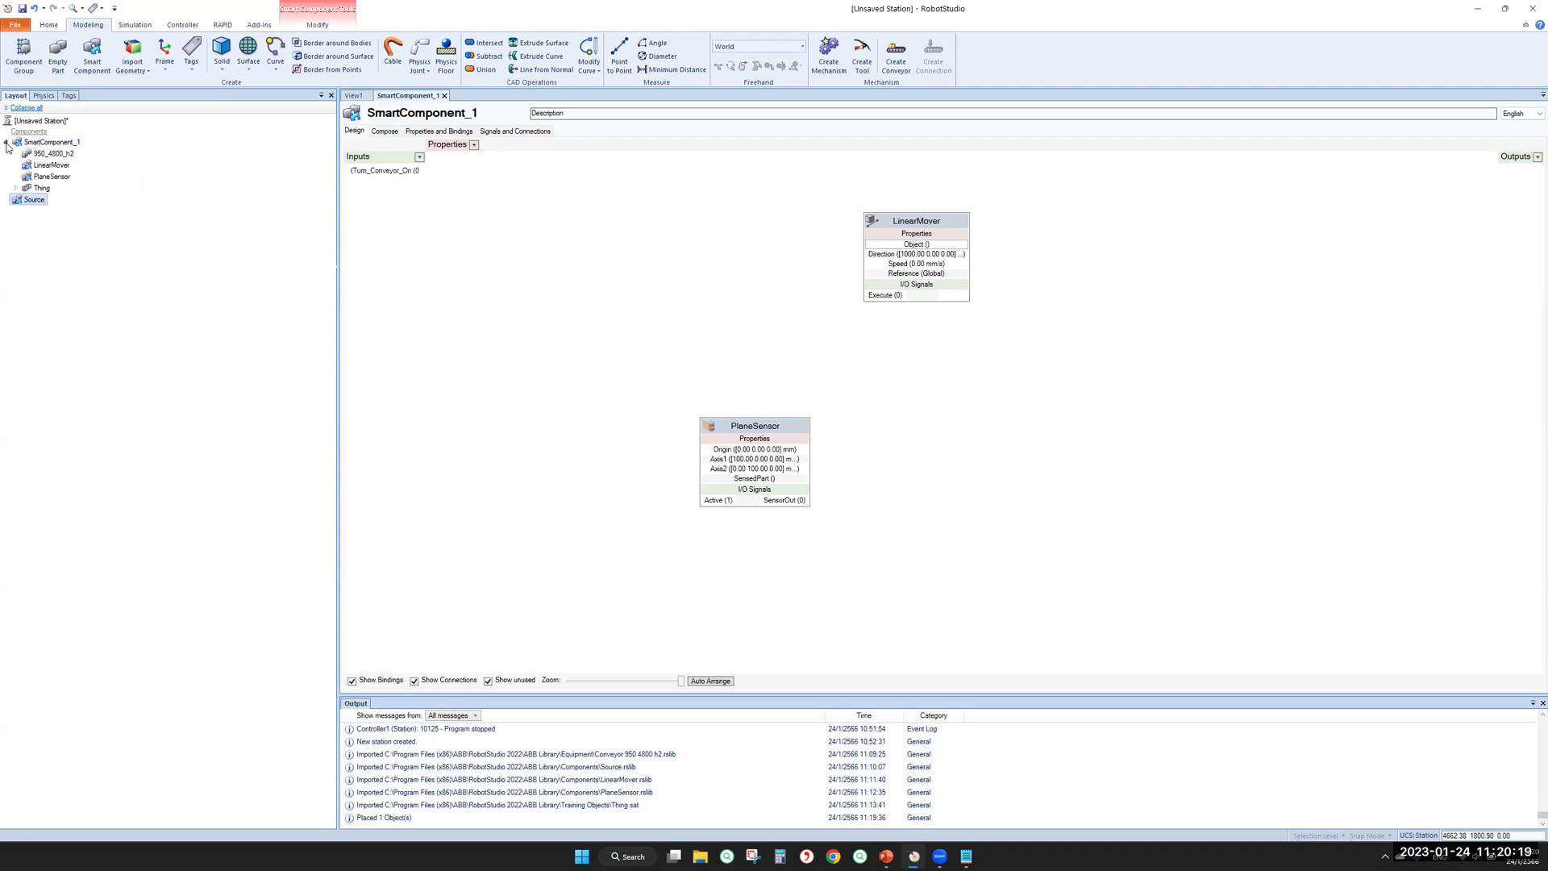
{"action": "left_click_drag", "start_coordinate": [51, 159], "coordinate": [52, 144]}
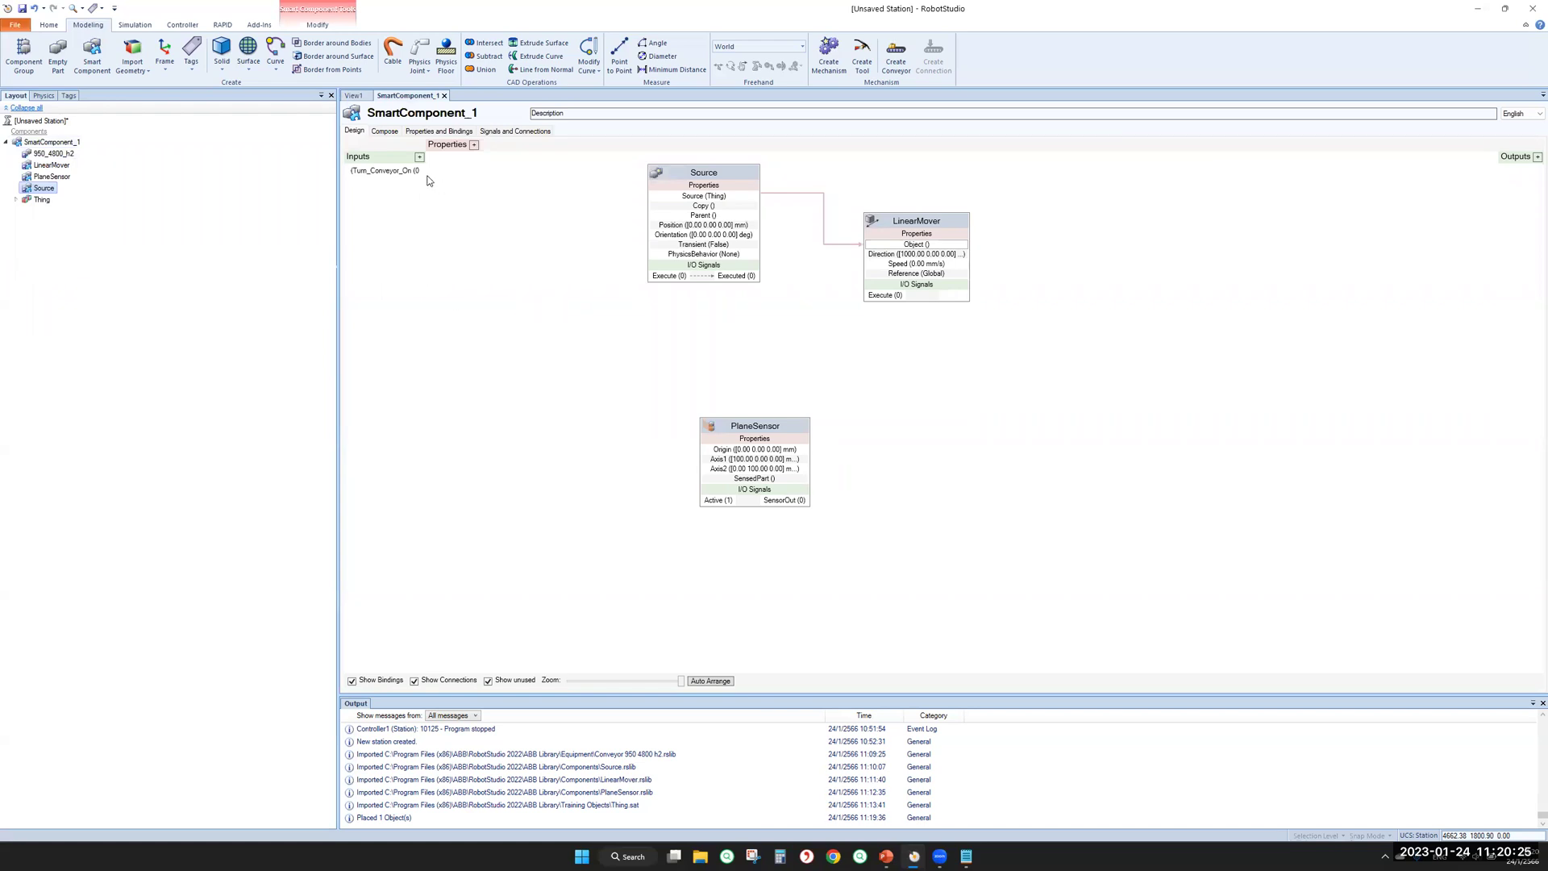
Go back to View1 and orbit to see the whole conveyor with Thing at its end
{"action": "left_click", "coordinate": [353, 95]}
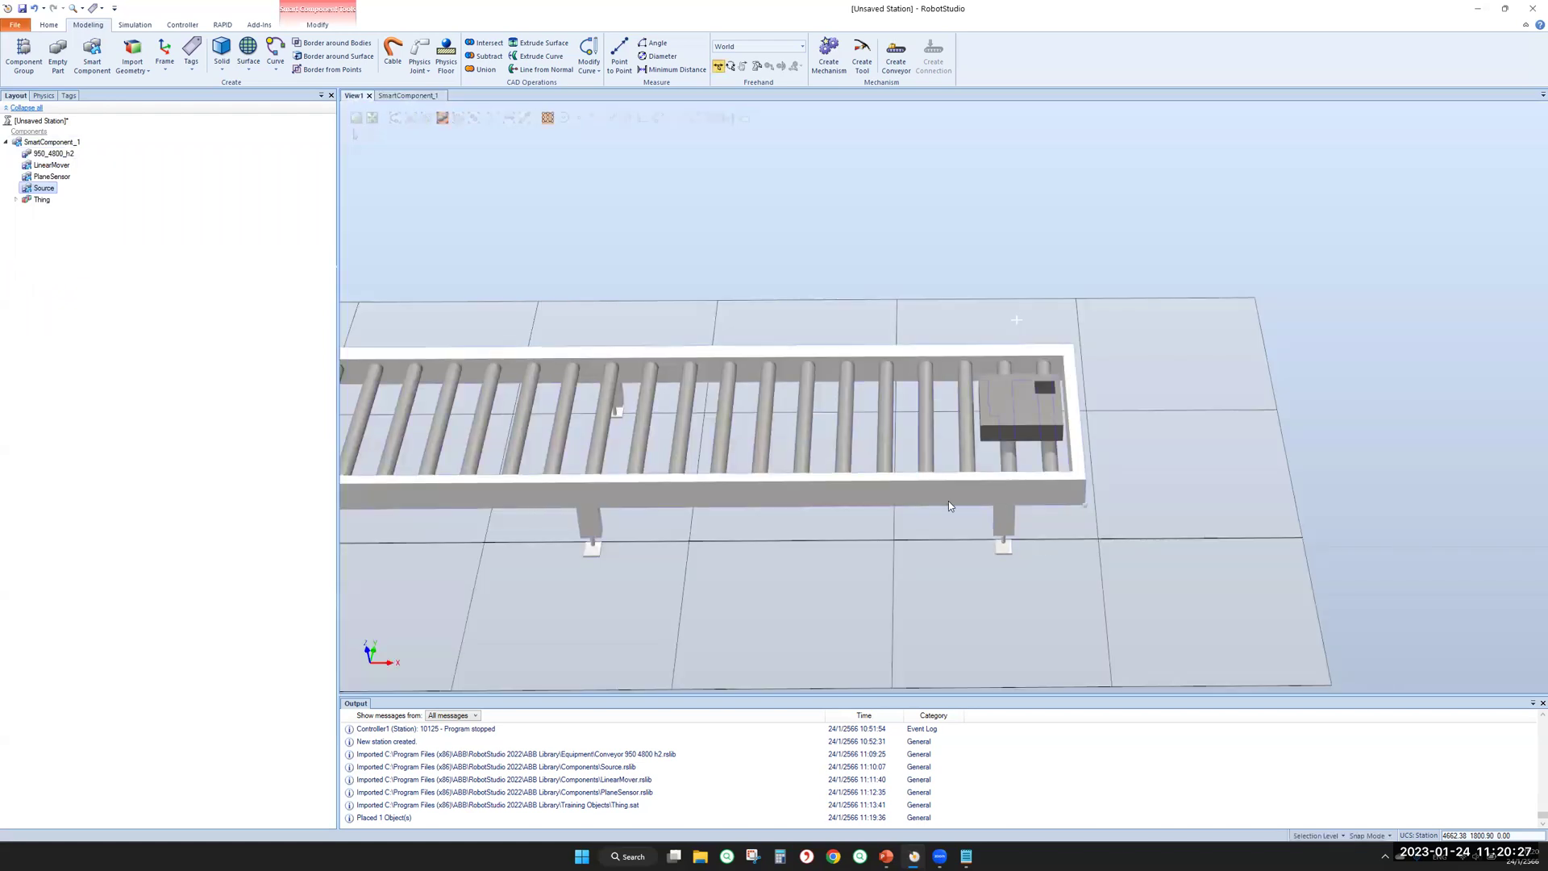
{"action": "scroll", "coordinate": [843, 562], "scroll_direction": "down", "scroll_amount": 5}
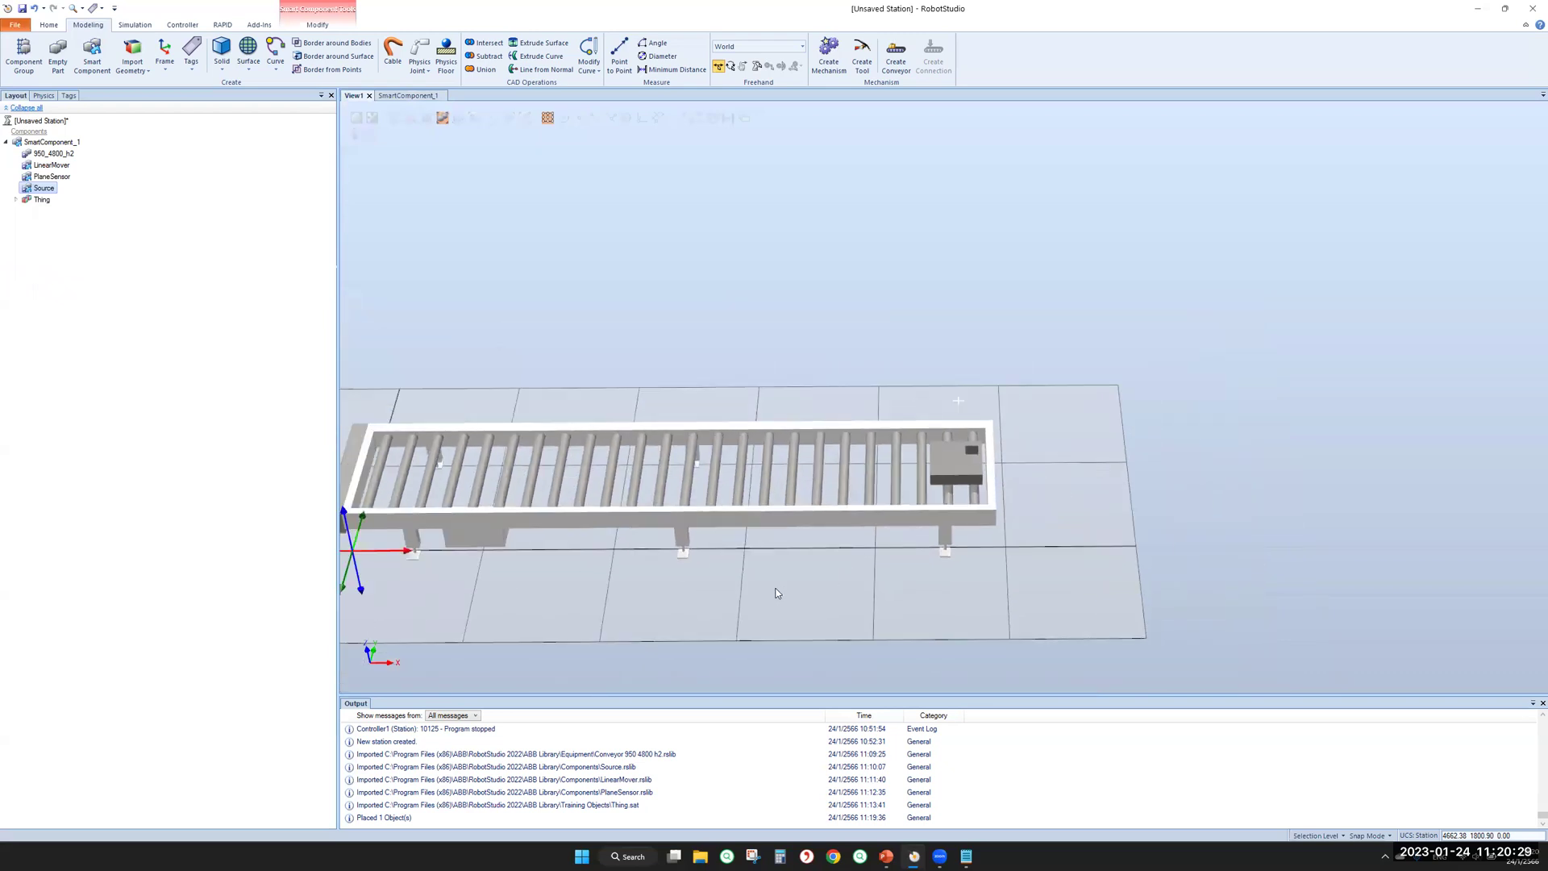
{"action": "left_click", "coordinate": [805, 592]}
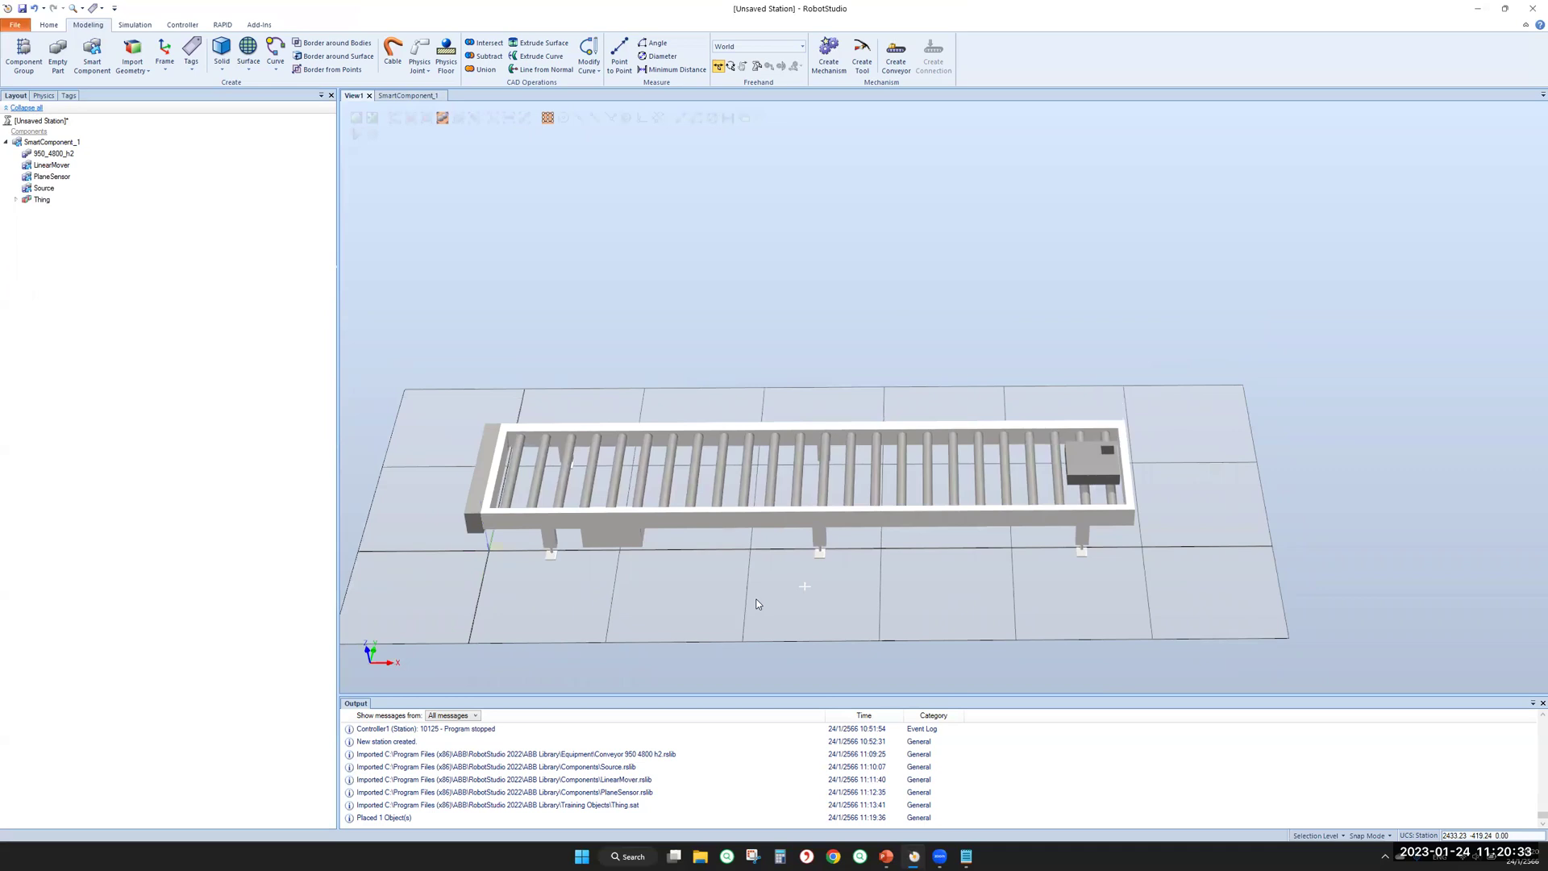
{"action": "left_click_drag", "start_coordinate": [753, 594], "coordinate": [742, 582], "text": "ctrl+shift"}
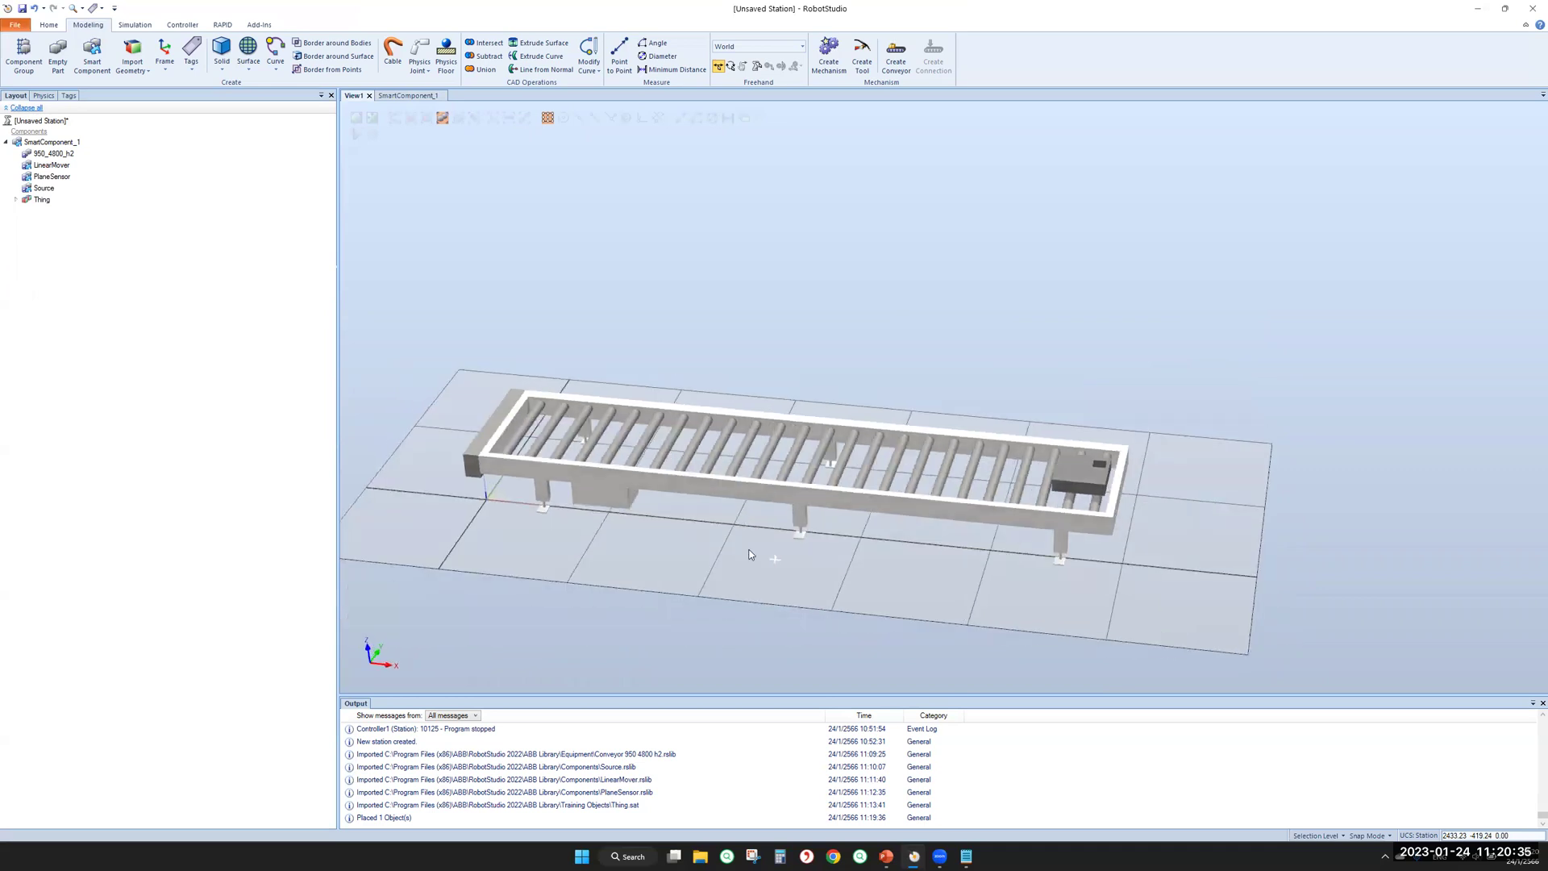